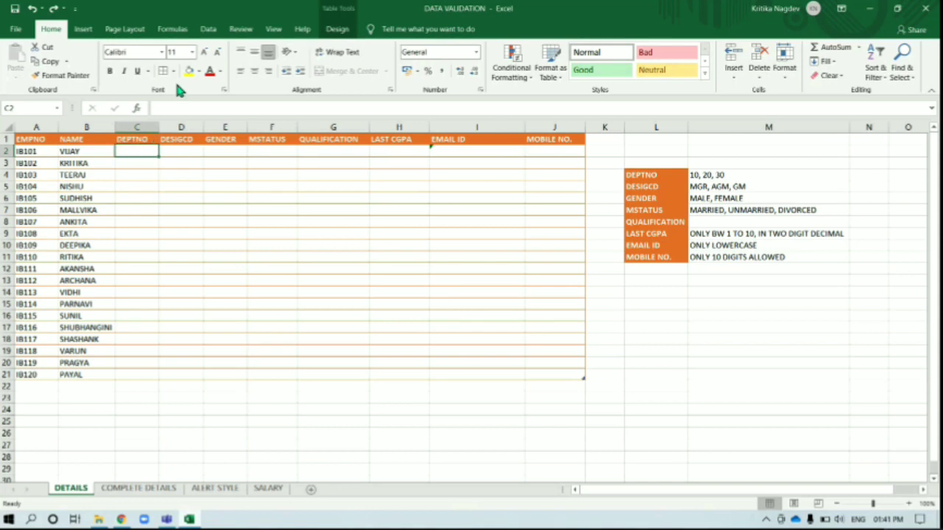
# Step: Give C2 a List validation with source 10,20,30 and Ignore blank unchecked
pyautogui.click(209, 30)
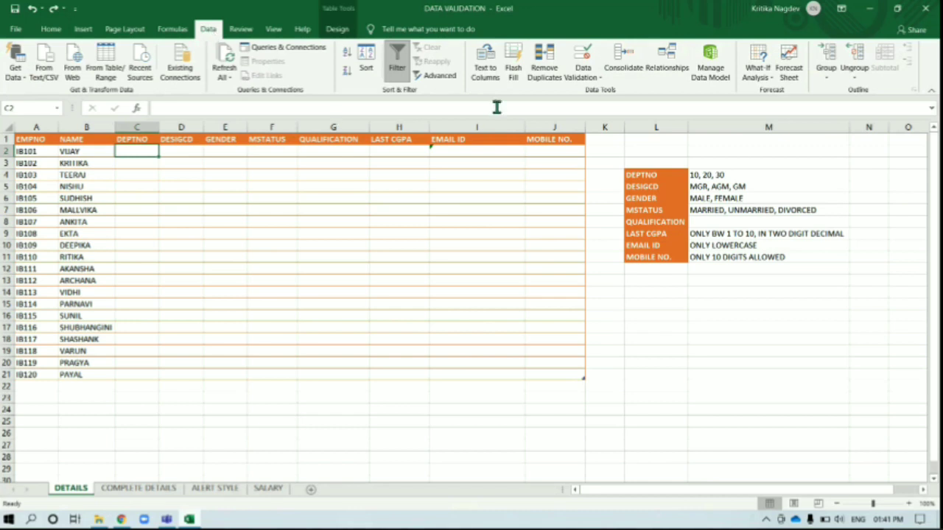
pyautogui.click(583, 78)
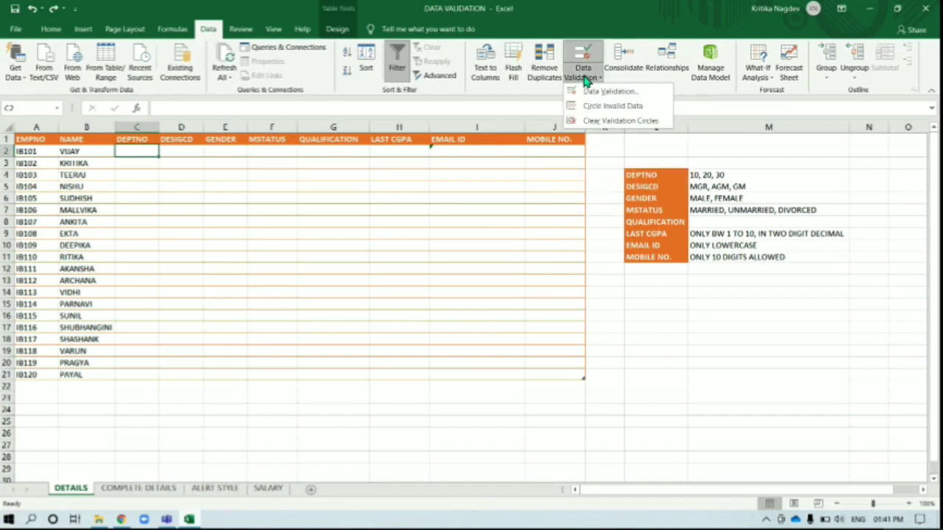
pyautogui.click(595, 90)
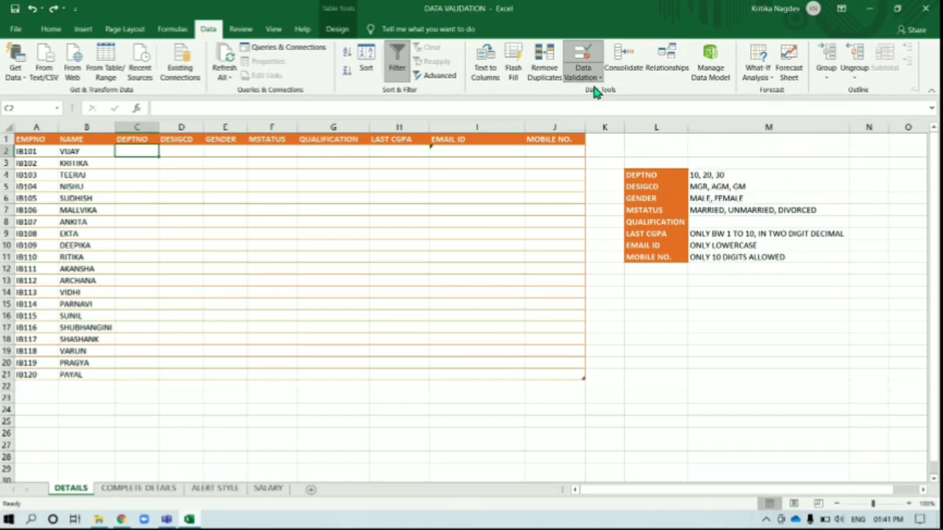
pyautogui.click(220, 198)
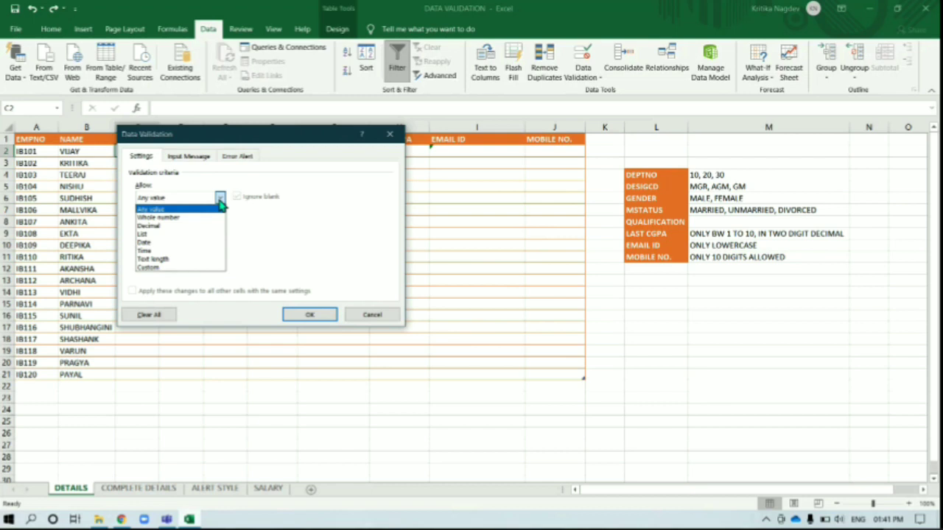
pyautogui.click(190, 236)
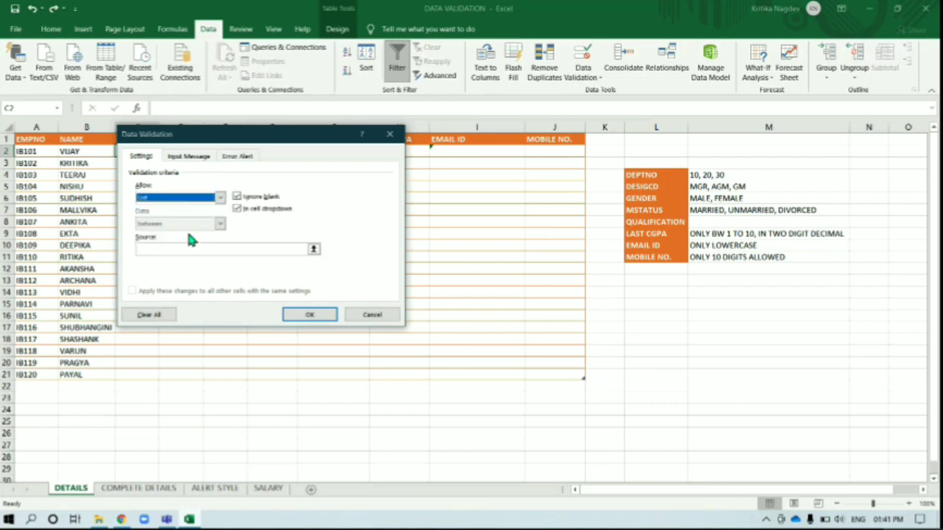
pyautogui.click(195, 249)
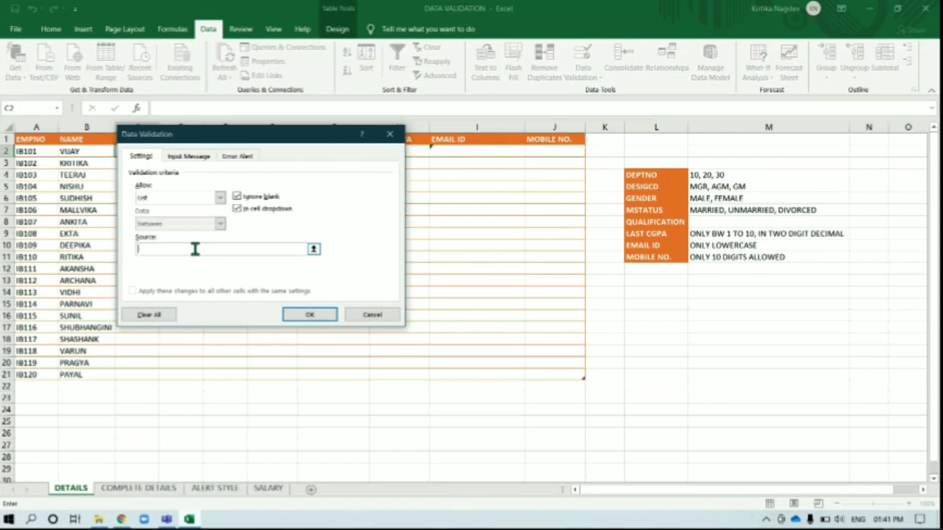
pyautogui.write('10,20,30')
pyautogui.click(237, 196)
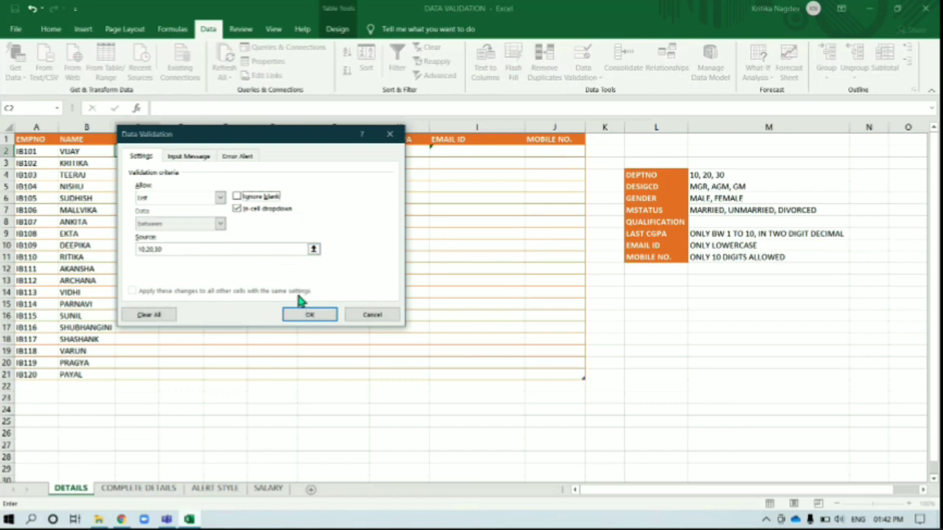
pyautogui.click(308, 314)
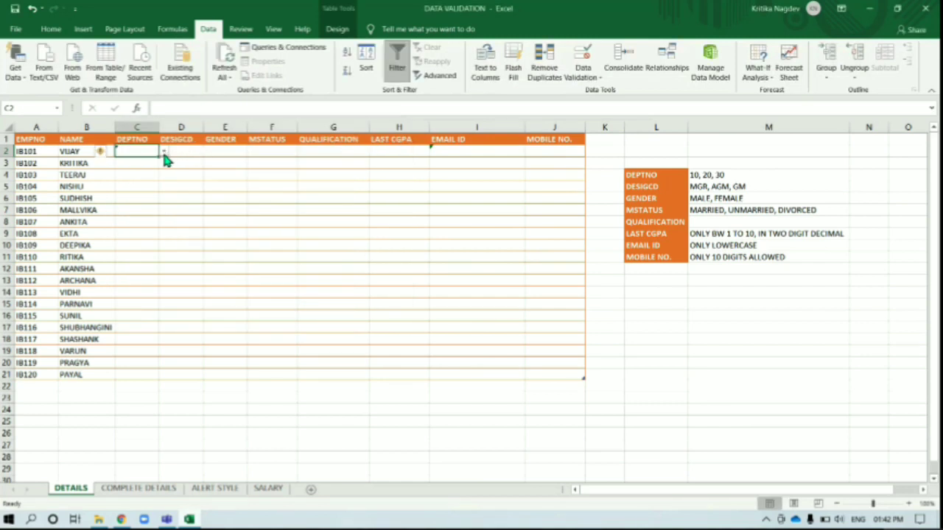
# Step: Pick 20 for C2, test filling it down and undo that, then copy C2
pyautogui.click(164, 155)
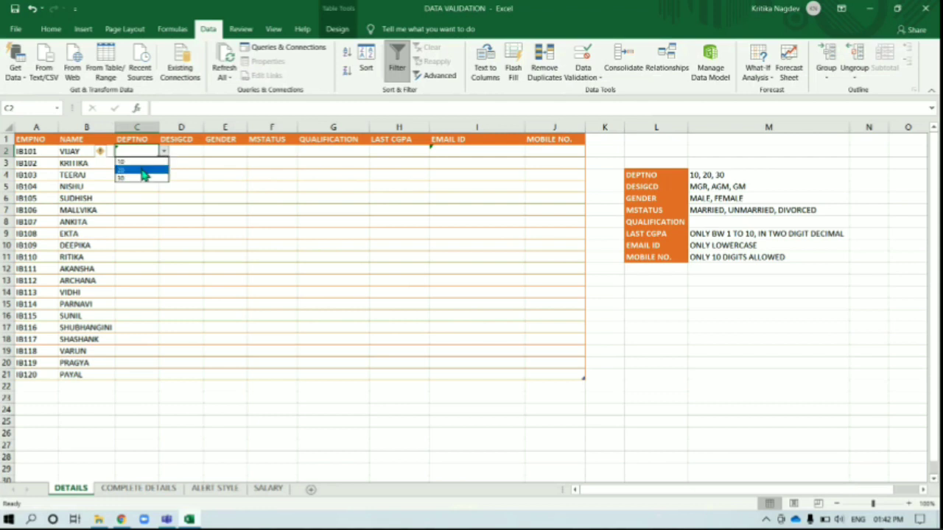
pyautogui.click(140, 169)
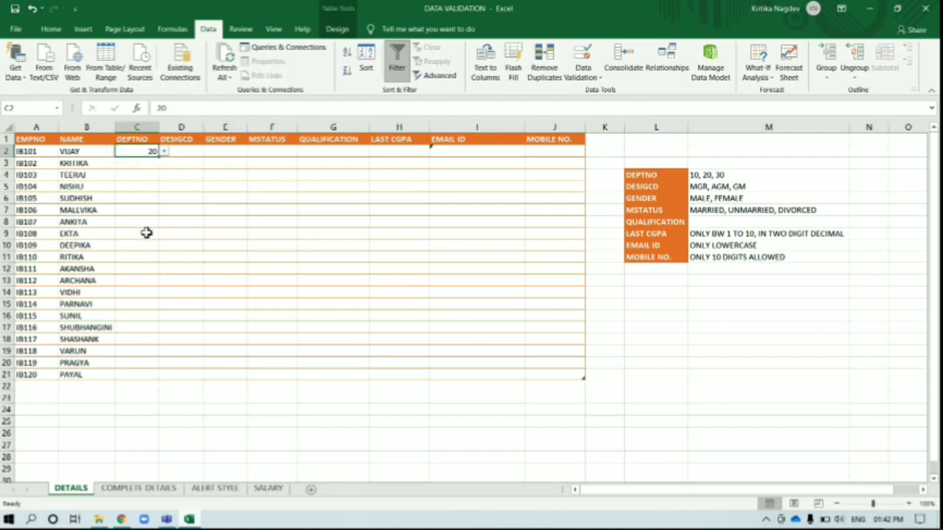
pyautogui.moveTo(145, 164); pyautogui.dragTo(144, 255)
pyautogui.click(141, 151)
pyautogui.doubleClick(159, 158)
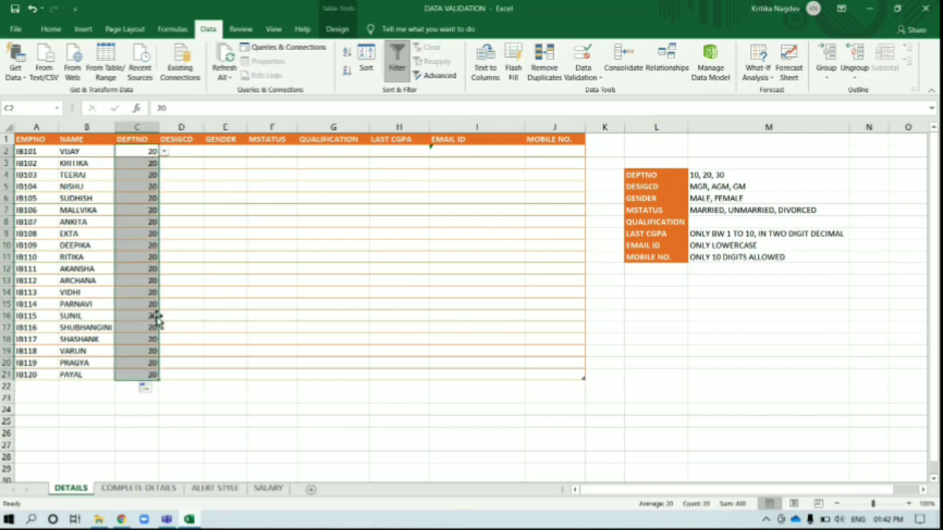
pyautogui.click(156, 352)
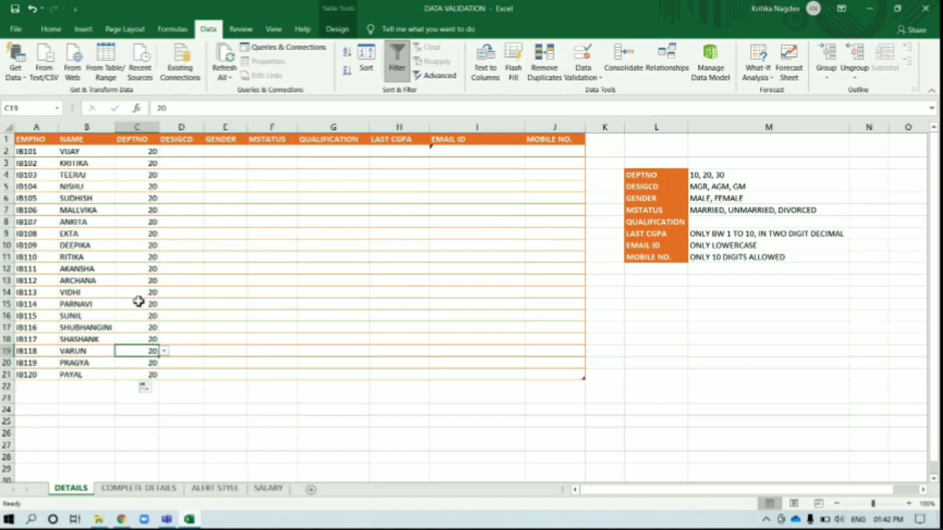
pyautogui.hotkey('ctrl', 'z')
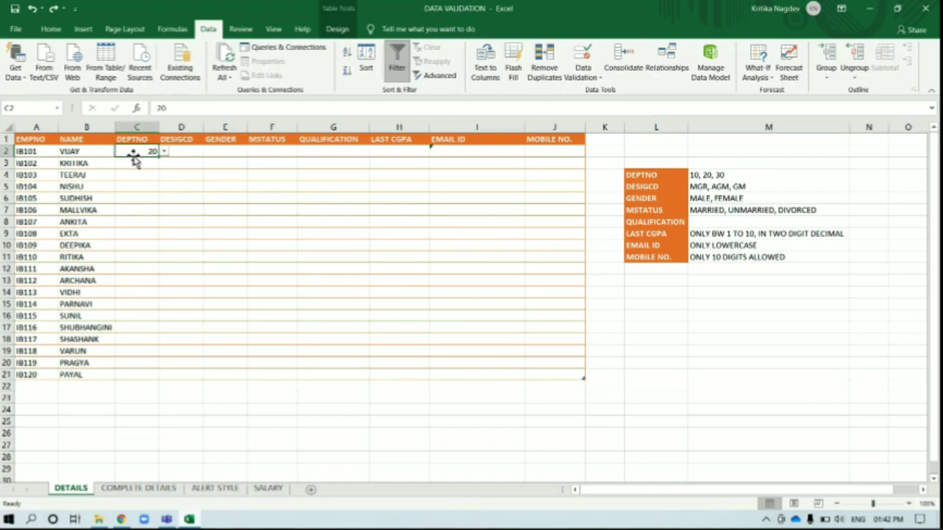
pyautogui.hotkey('ctrl', 'c')
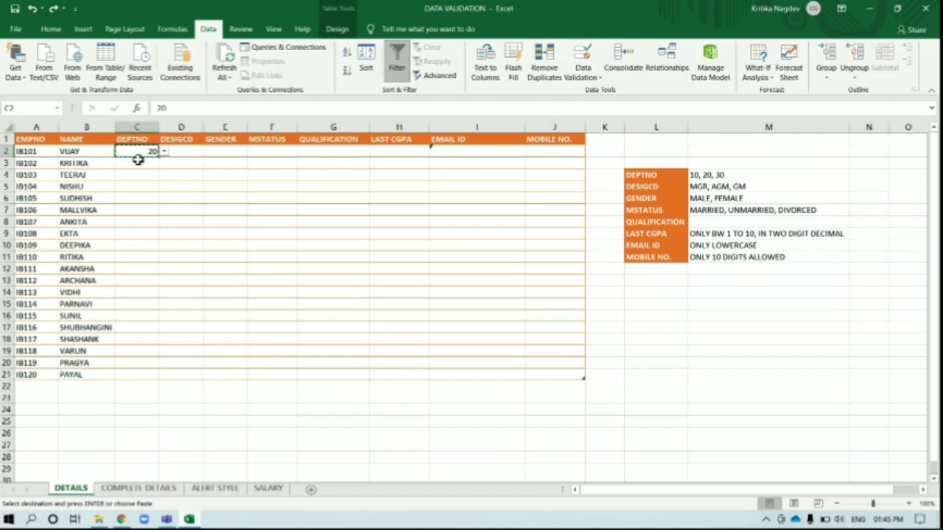
# Step: Paste only C2's validation rule onto C2:C21 with Paste Special > Validation
pyautogui.hotkey('ctrl', 'shift', 'Down')
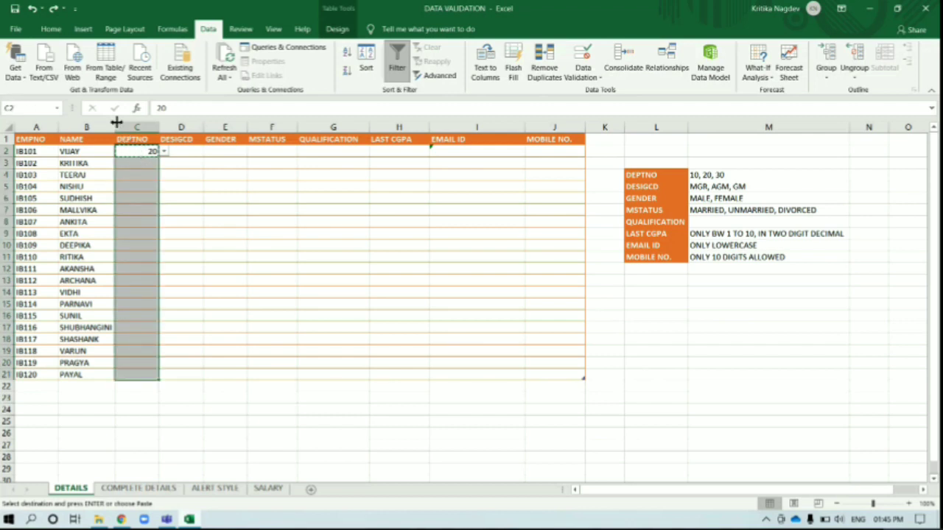
pyautogui.click(51, 29)
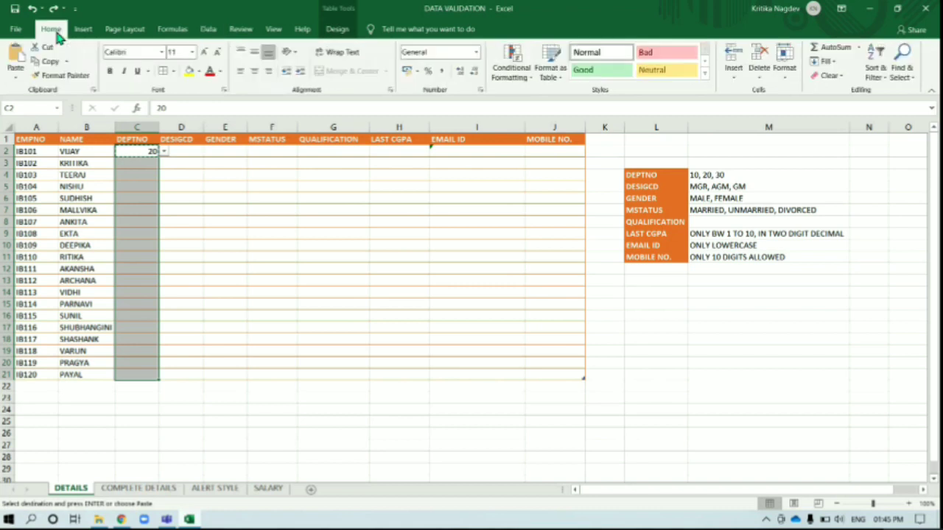
pyautogui.click(18, 79)
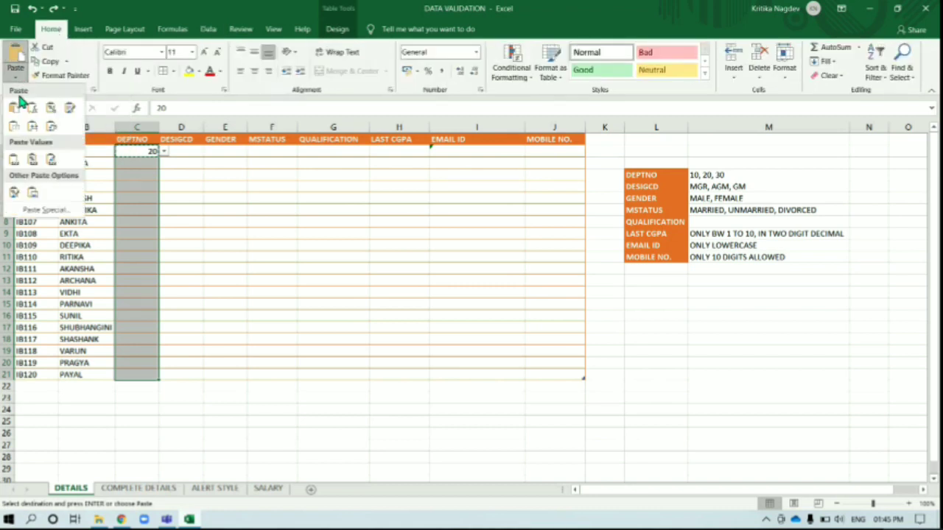
pyautogui.click(37, 211)
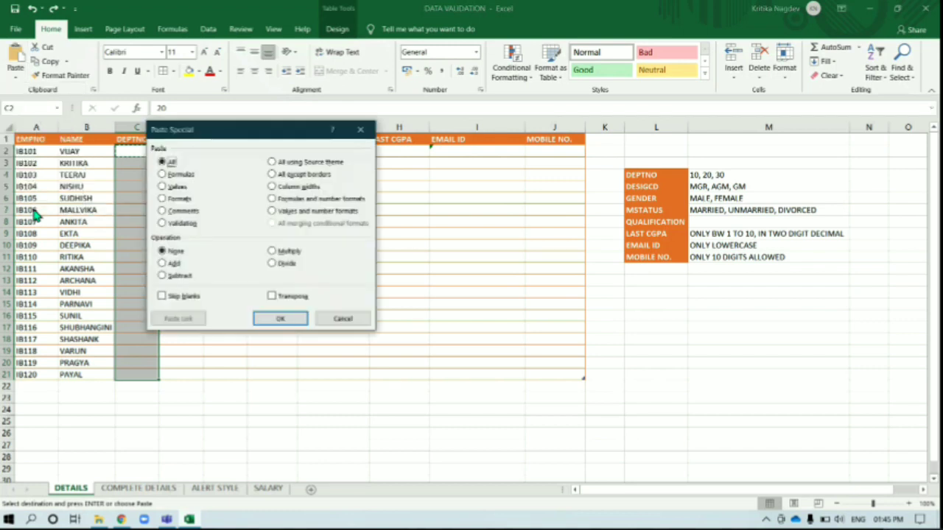
pyautogui.click(184, 224)
pyautogui.click(271, 320)
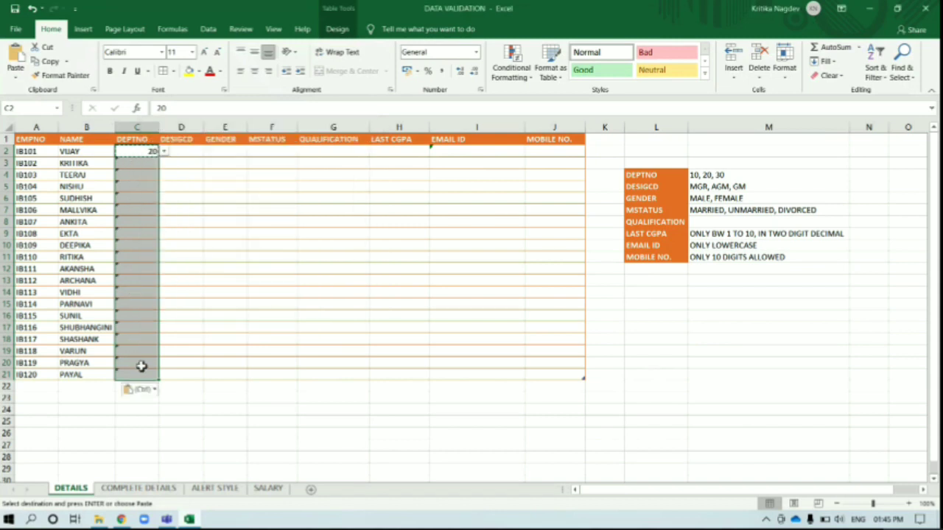
# Step: Pick 20 for C3 and C6 and 10 for C9 from their dropdowns
pyautogui.click(128, 163)
pyautogui.click(164, 164)
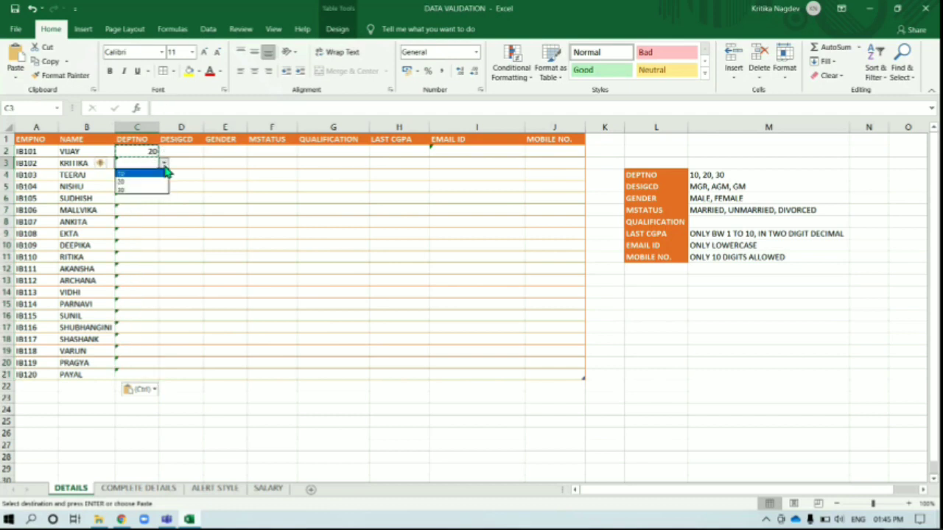
pyautogui.click(142, 181)
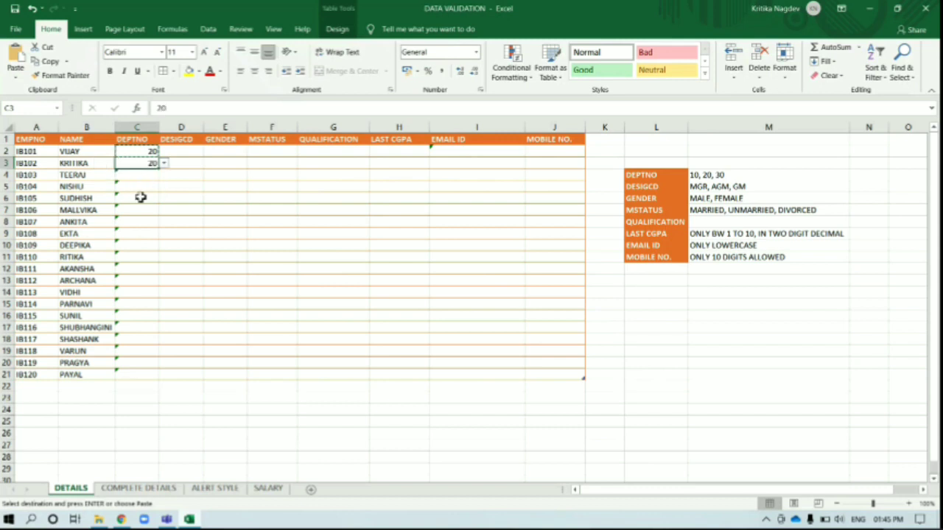
pyautogui.click(143, 199)
pyautogui.click(165, 199)
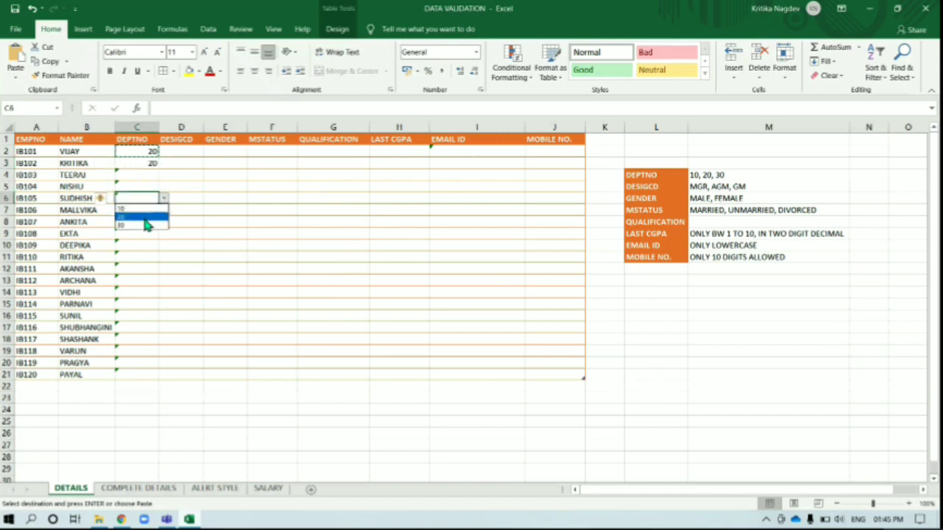
pyautogui.click(140, 219)
pyautogui.click(142, 235)
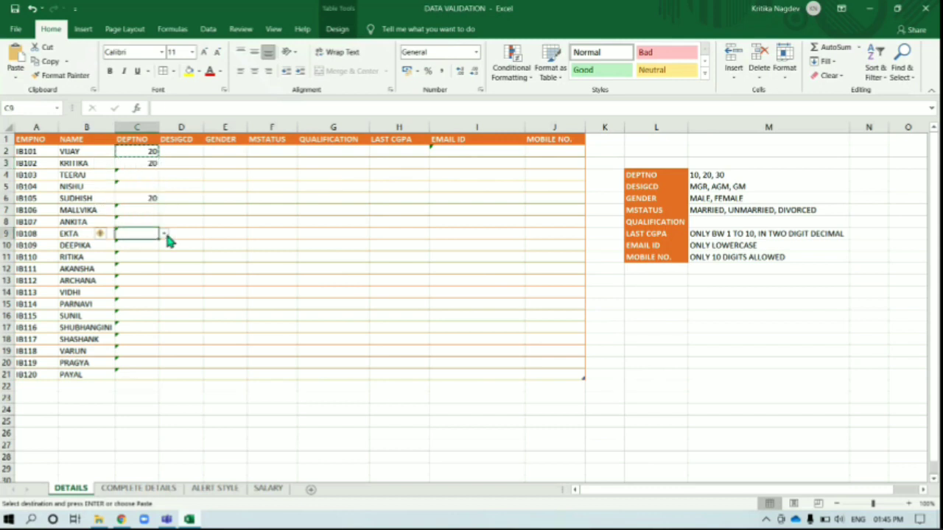
pyautogui.click(164, 233)
pyautogui.click(146, 243)
# Step: Set C13 to 30 and fill it down through C15
pyautogui.click(138, 278)
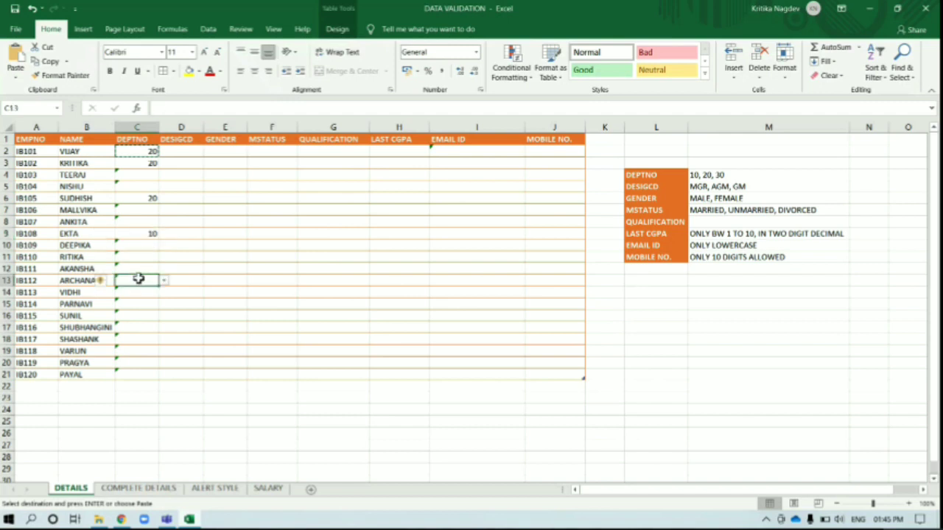
pyautogui.click(164, 282)
pyautogui.click(141, 307)
pyautogui.moveTo(159, 286); pyautogui.dragTo(158, 305)
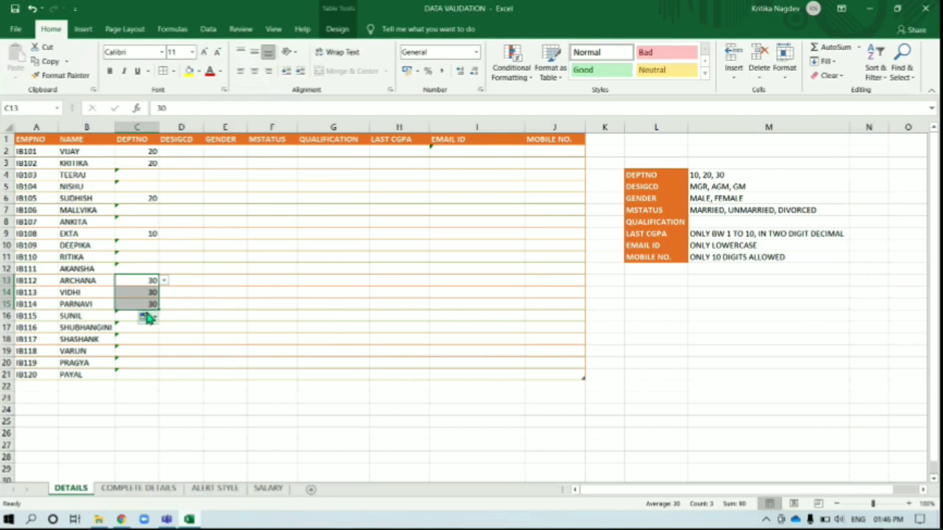
pyautogui.click(137, 174)
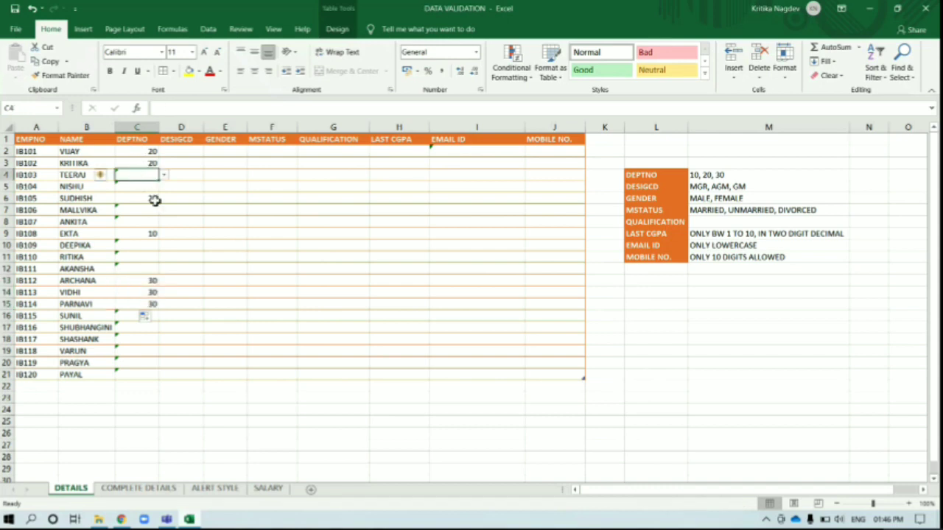
pyautogui.click(130, 305)
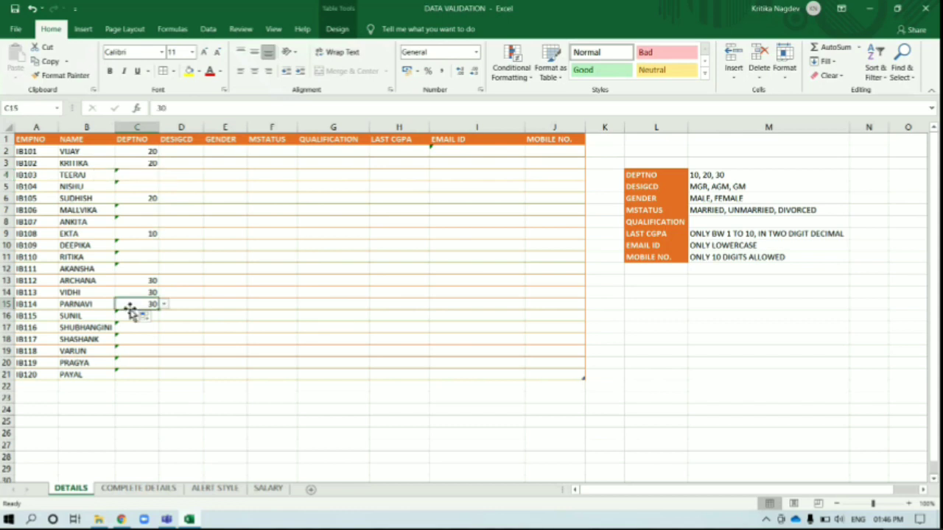
pyautogui.click(140, 152)
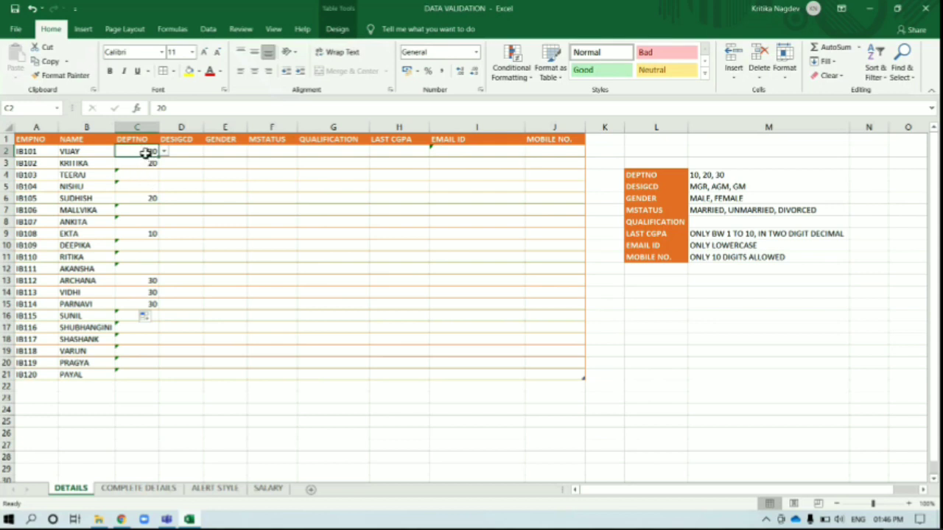
# Step: Reopen C2's Data Validation dialog, showing the 10,20,30 list, via Alt, A, V, V
pyautogui.press('alt')
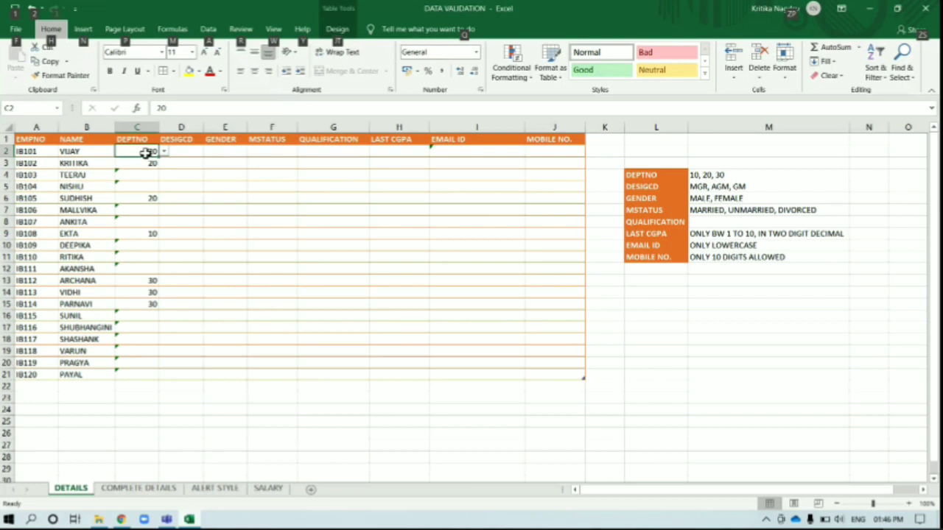
pyautogui.press('a')
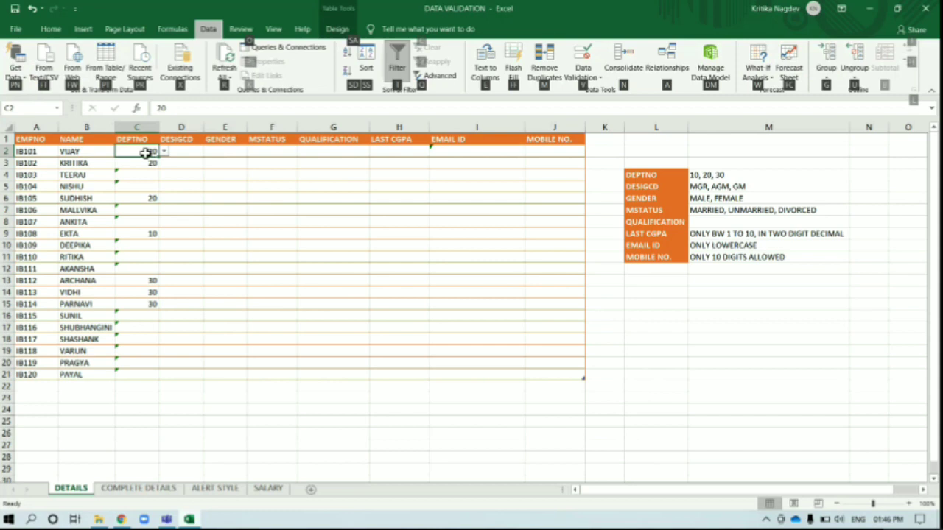
pyautogui.press('v')
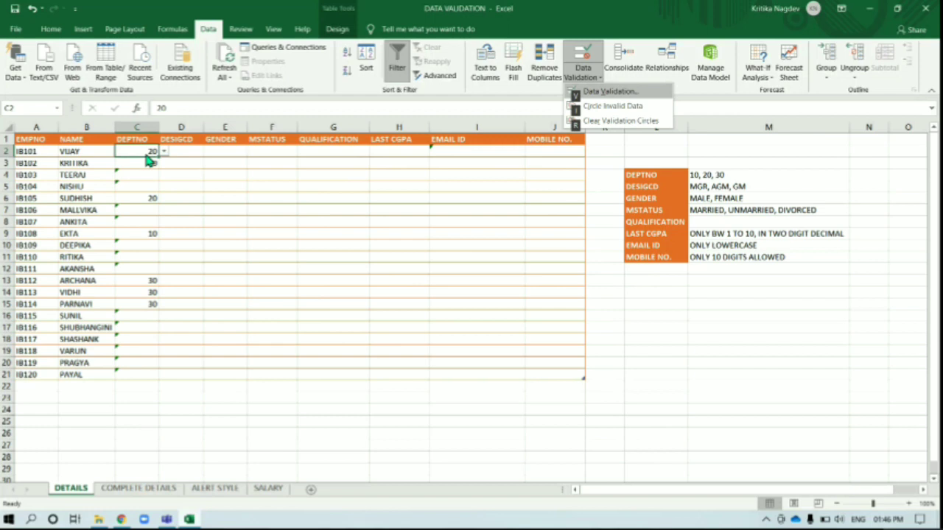
pyautogui.press('v')
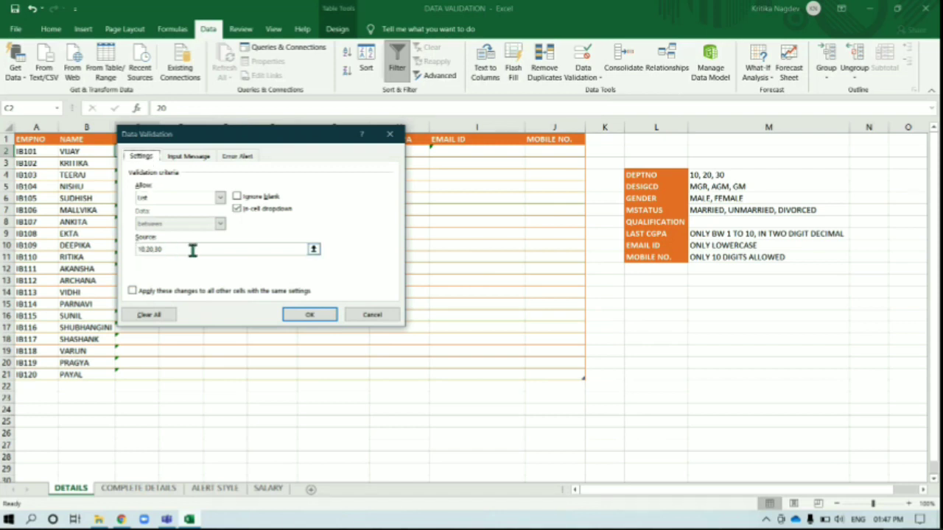
# Step: Add input message title 'ONLY THREE DEPTS EXITS' with text 'EITHER 10/20/30' to C2
pyautogui.click(188, 157)
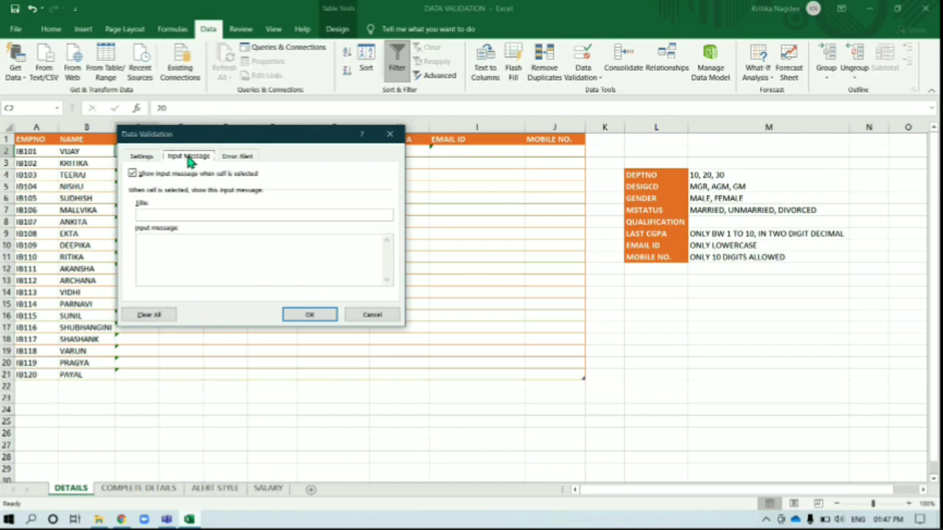
pyautogui.click(164, 213)
pyautogui.write('ONLY THREE DE')
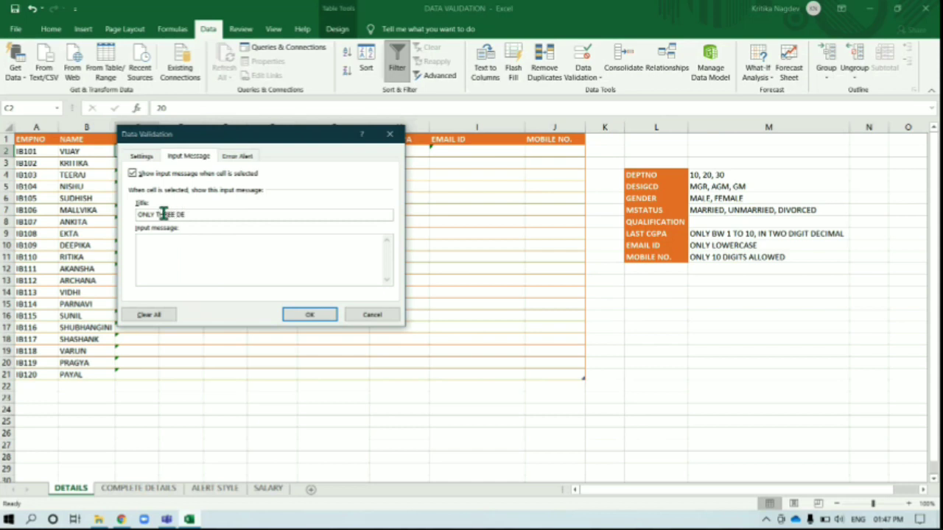
pyautogui.write('PTS EXITSME')
pyautogui.press('BackSpace')
pyautogui.press('BackSpace')
pyautogui.write('EITH')
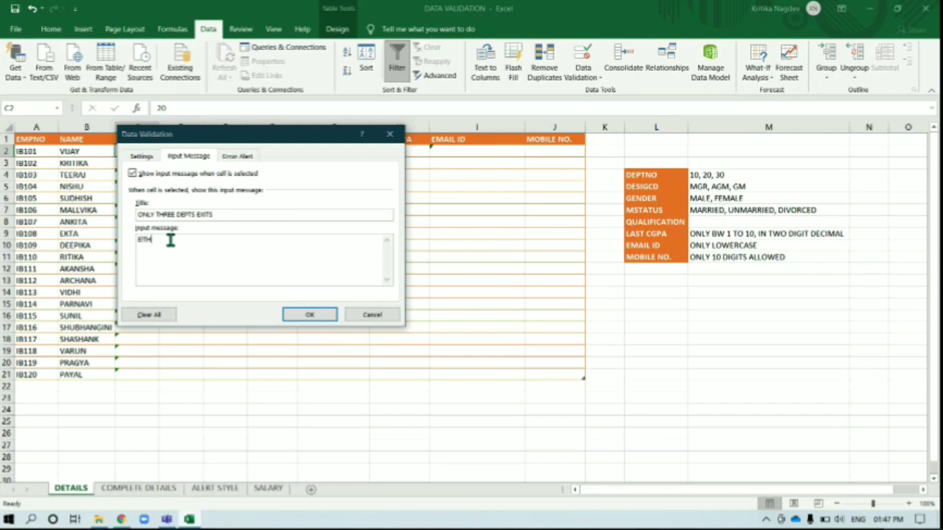
pyautogui.write('ER 10/20/30')
pyautogui.click(308, 316)
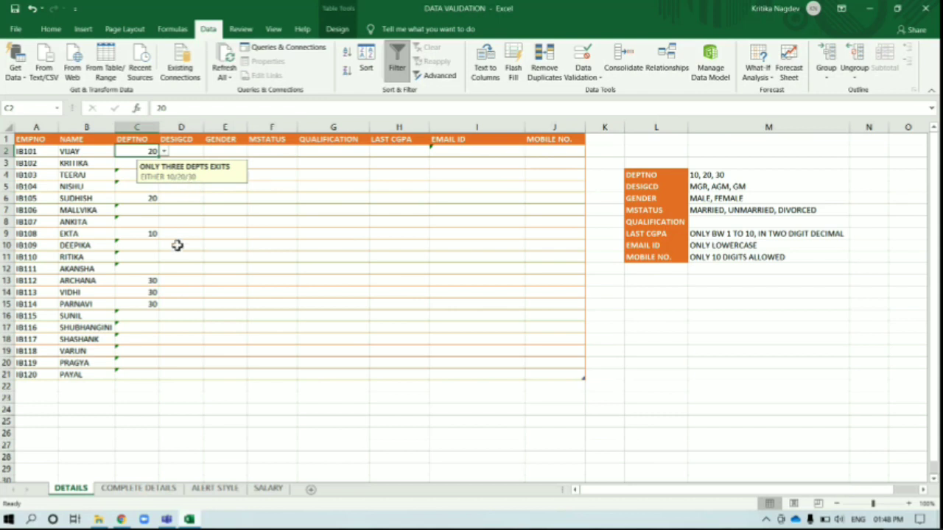
# Step: Copy C2 and paste only its validation onto C2:C21 via Paste Special
pyautogui.click(127, 164)
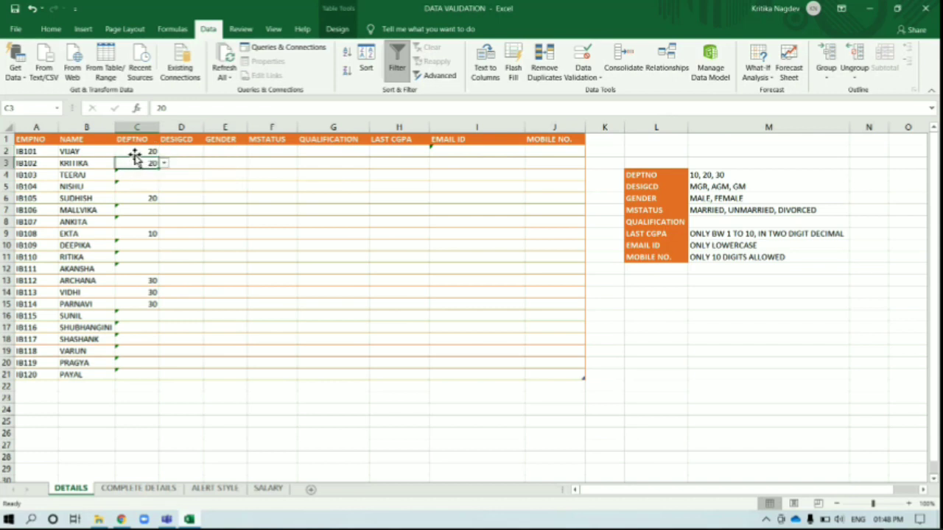
pyautogui.click(135, 152)
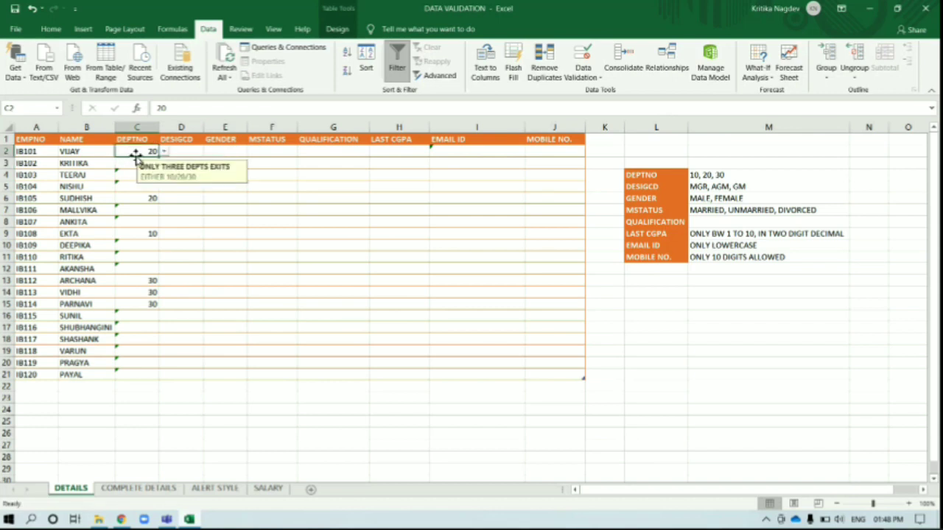
pyautogui.hotkey('ctrl', 'c')
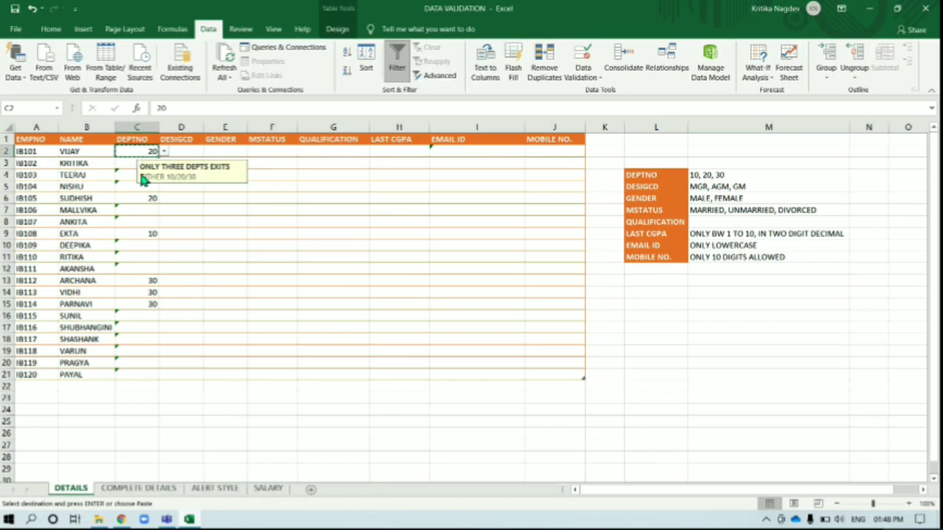
pyautogui.hotkey('shift', 'Down')
pyautogui.hotkey('shift', 'Down')
pyautogui.hotkey('shift', 'Down')
pyautogui.hotkey('shift', 'Down')
pyautogui.hotkey('shift', 'Down')
pyautogui.hotkey('shift', 'Down')
pyautogui.hotkey('shift', 'Down')
pyautogui.hotkey('shift', 'Down')
pyautogui.hotkey('shift', 'Down')
pyautogui.hotkey('shift', 'Down')
pyautogui.hotkey('shift', 'Down')
pyautogui.hotkey('shift', 'Down')
pyautogui.hotkey('shift', 'Down')
pyautogui.hotkey('shift', 'Down')
pyautogui.hotkey('shift', 'Down')
pyautogui.hotkey('shift', 'Down')
pyautogui.hotkey('shift', 'Down')
pyautogui.hotkey('shift', 'Down')
pyautogui.hotkey('shift', 'Down')
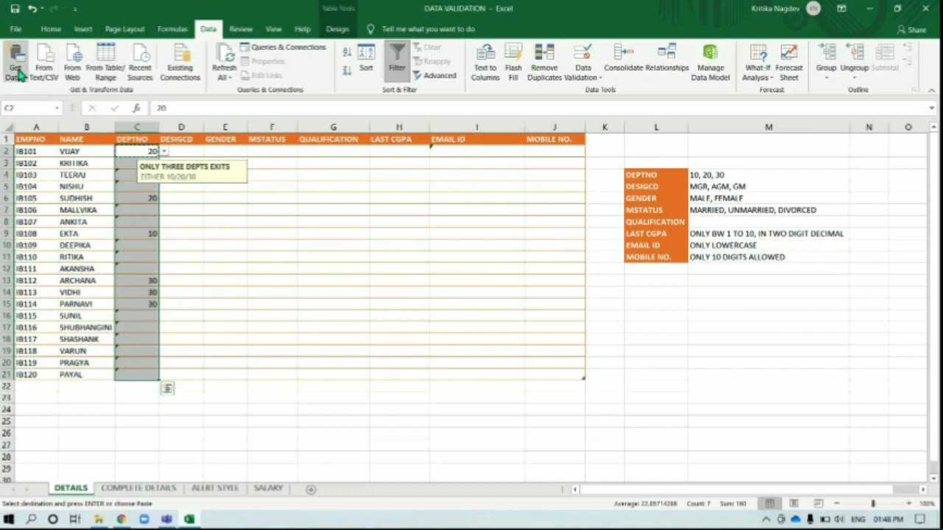
pyautogui.click(15, 28)
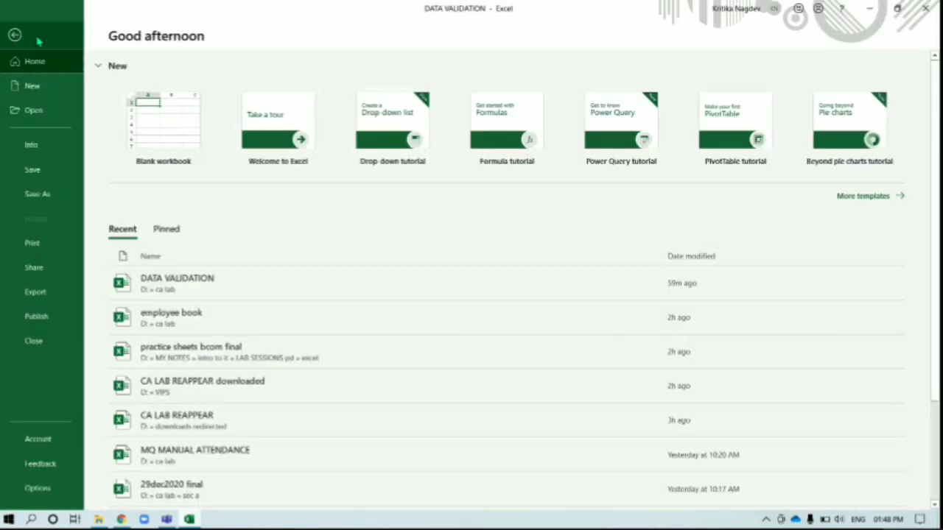
pyautogui.click(39, 42)
pyautogui.click(50, 29)
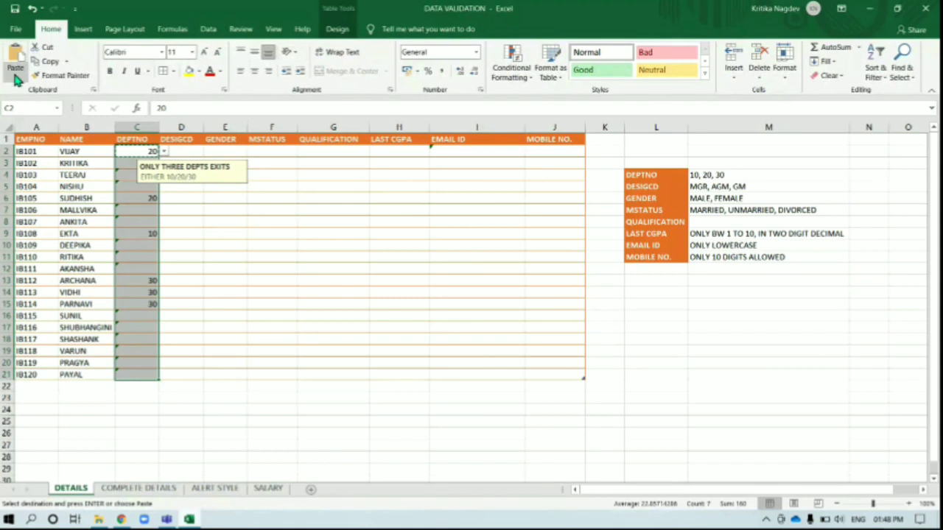
pyautogui.click(14, 76)
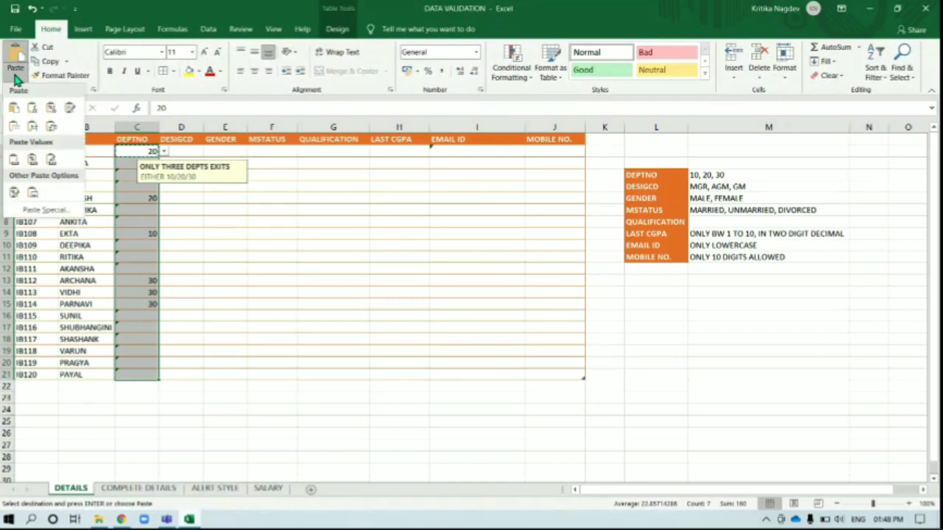
pyautogui.click(53, 213)
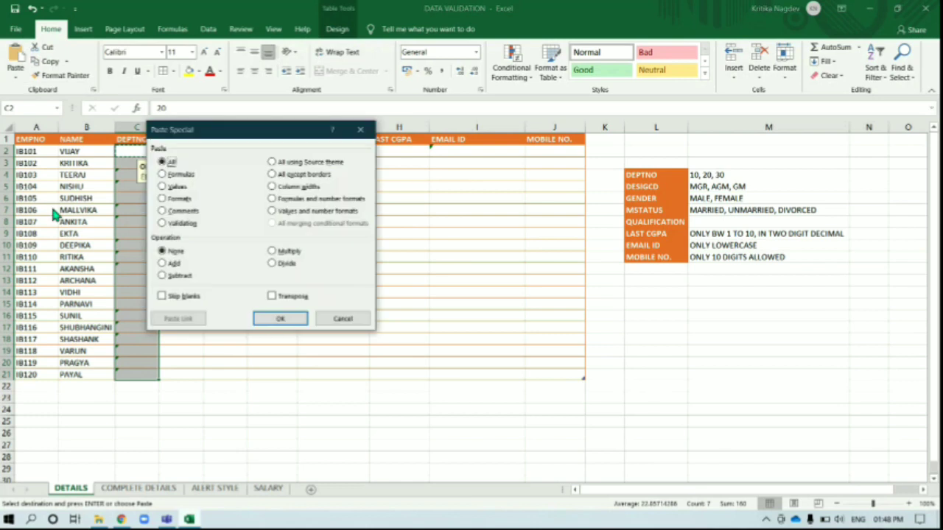
pyautogui.click(163, 224)
pyautogui.click(280, 319)
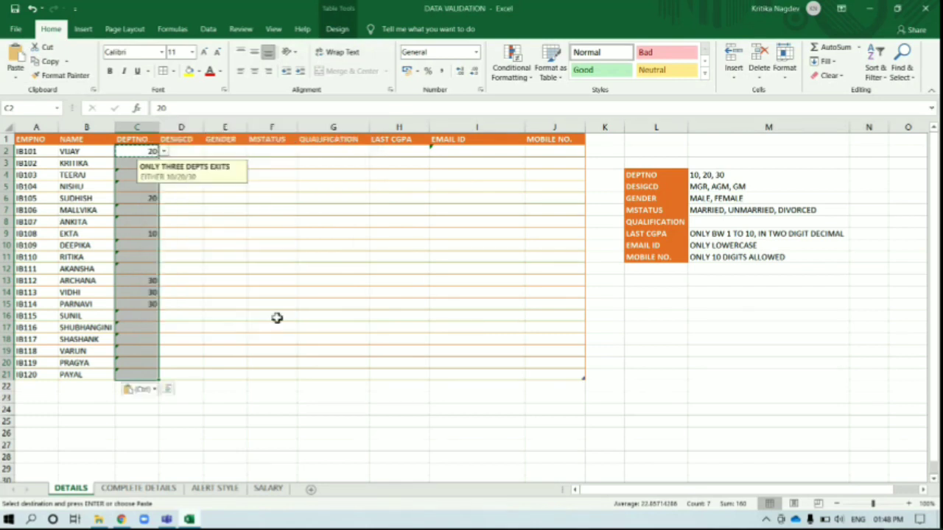
# Step: Verify the input message appears on C20, C18, C16, C14, C11, C8 and C5
pyautogui.click(127, 361)
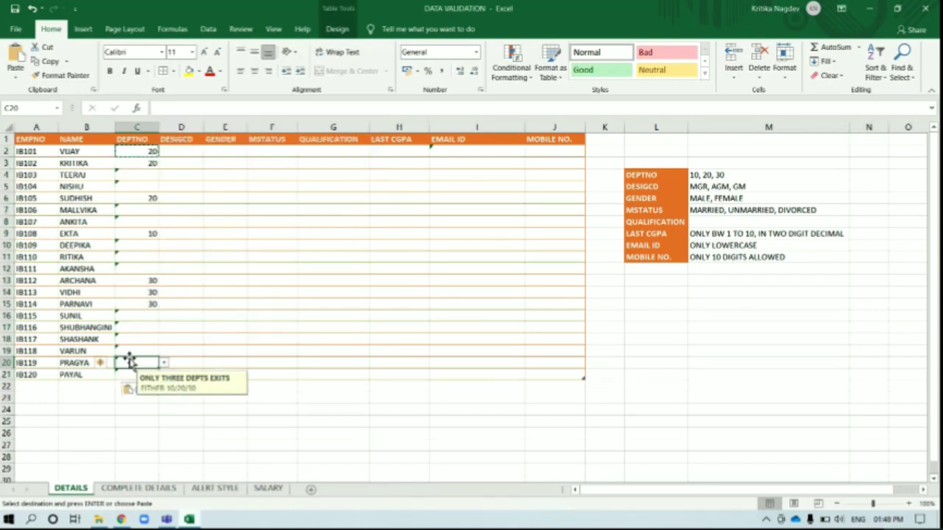
pyautogui.click(132, 339)
pyautogui.click(133, 317)
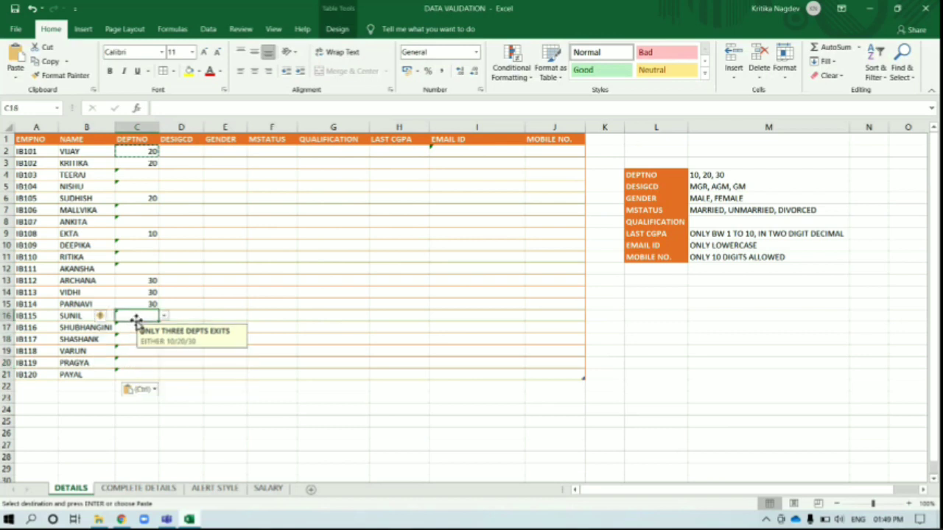
pyautogui.click(133, 288)
pyautogui.click(135, 258)
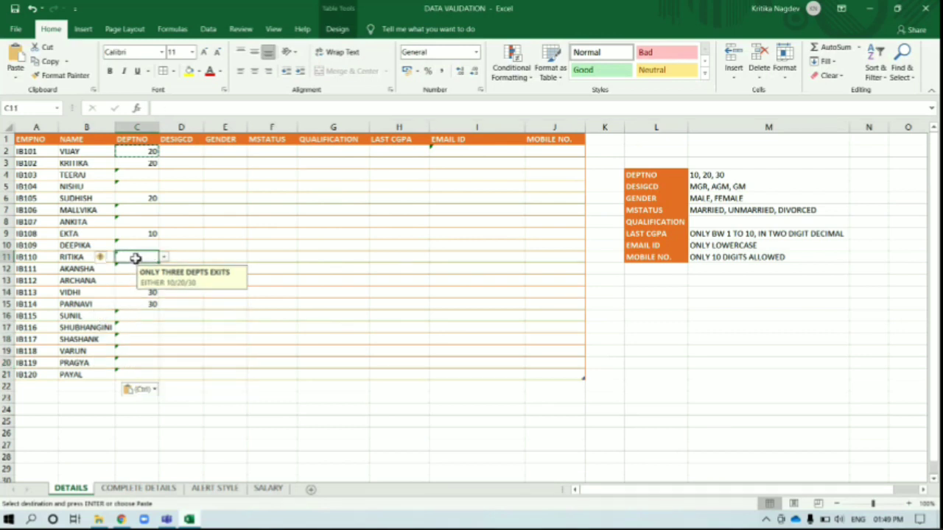
pyautogui.click(138, 224)
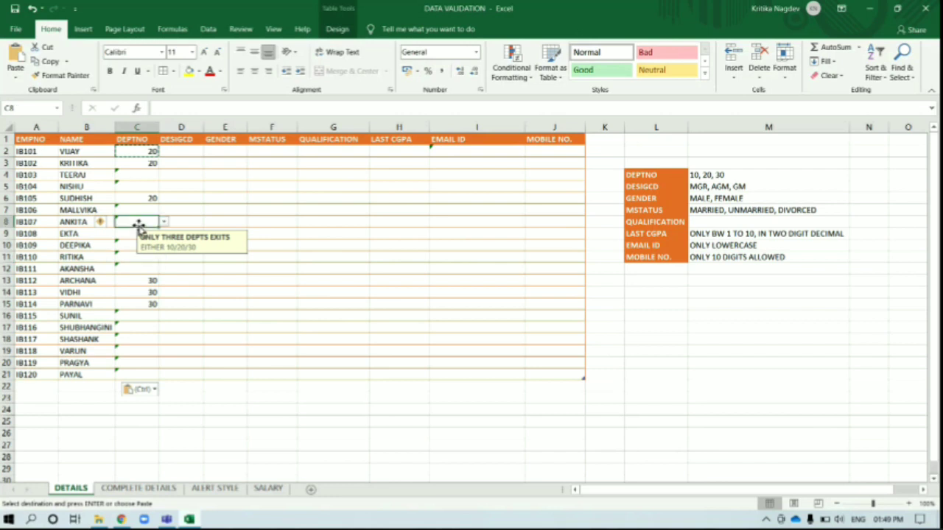
pyautogui.click(138, 189)
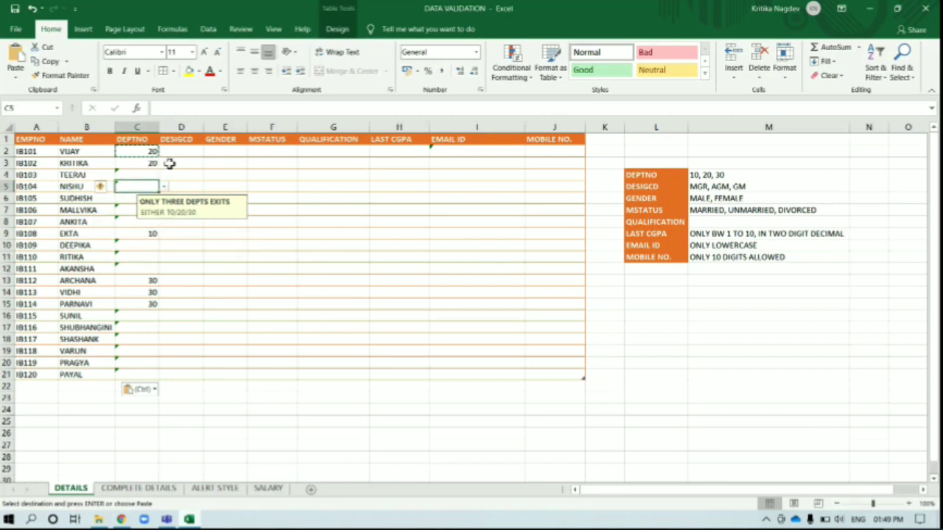
pyautogui.click(193, 150)
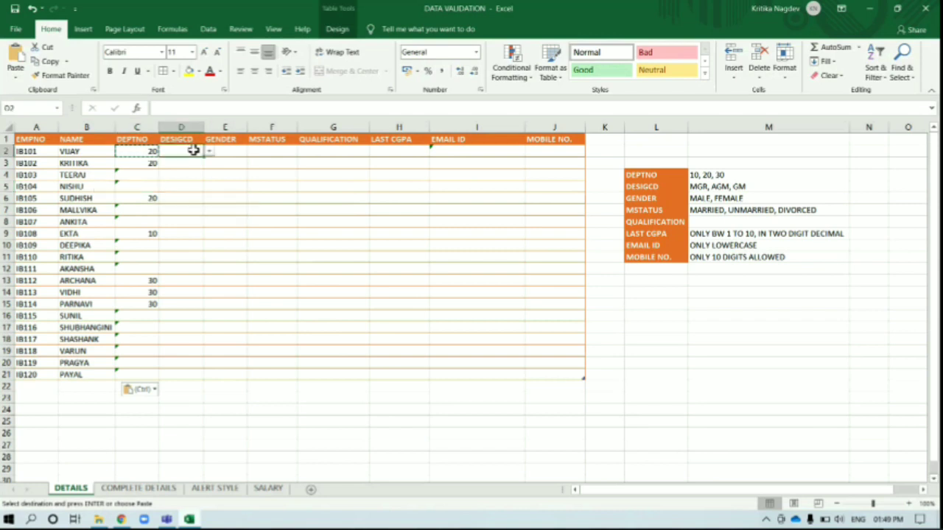
# Step: Pick AGM for D2 and D3 and GM for D4 from the designation dropdowns
pyautogui.click(210, 153)
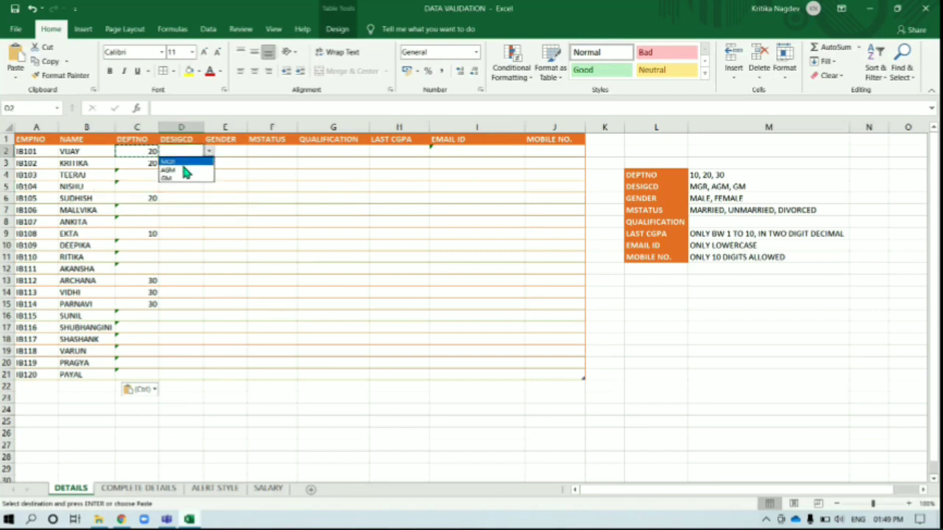
pyautogui.click(184, 170)
pyautogui.click(196, 165)
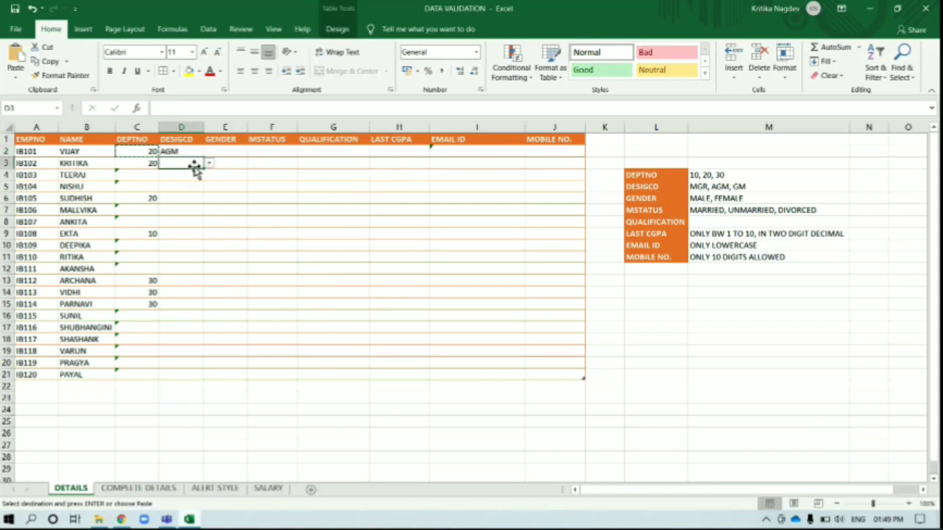
pyautogui.click(210, 163)
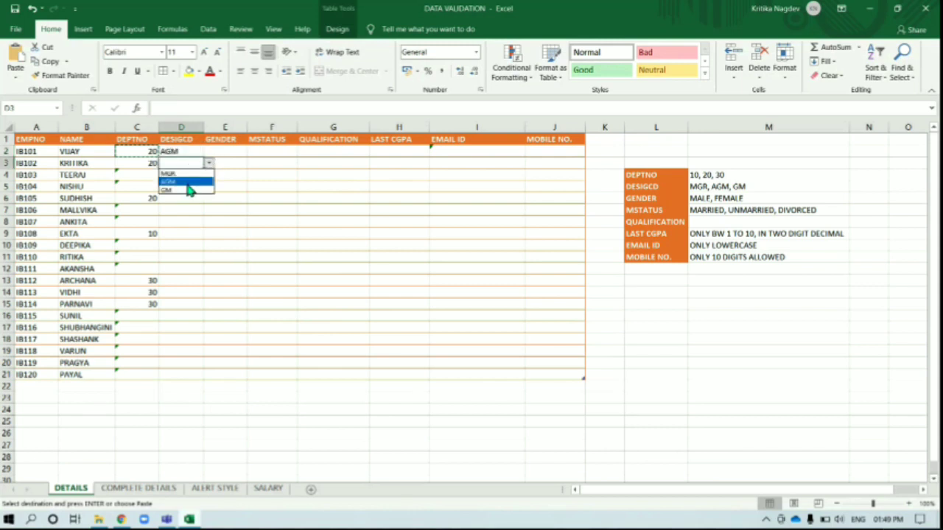
pyautogui.click(188, 181)
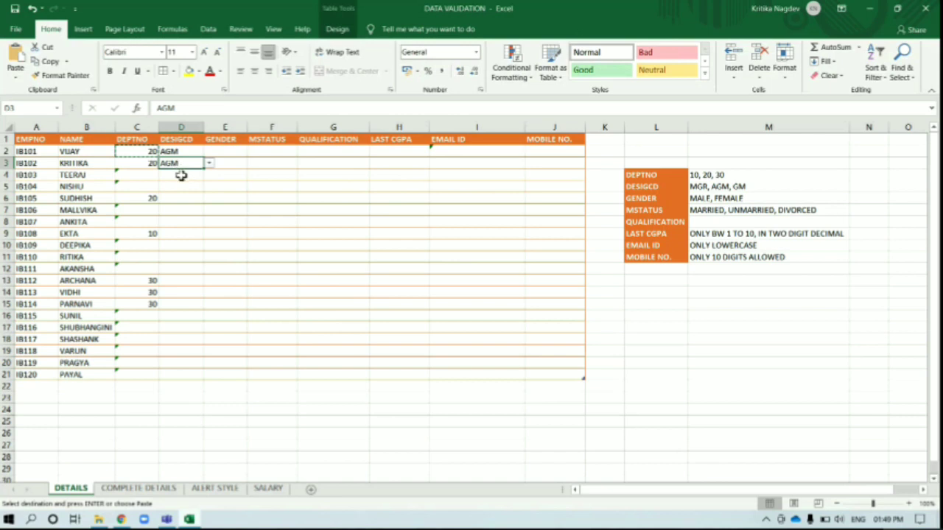
pyautogui.click(181, 176)
pyautogui.click(208, 178)
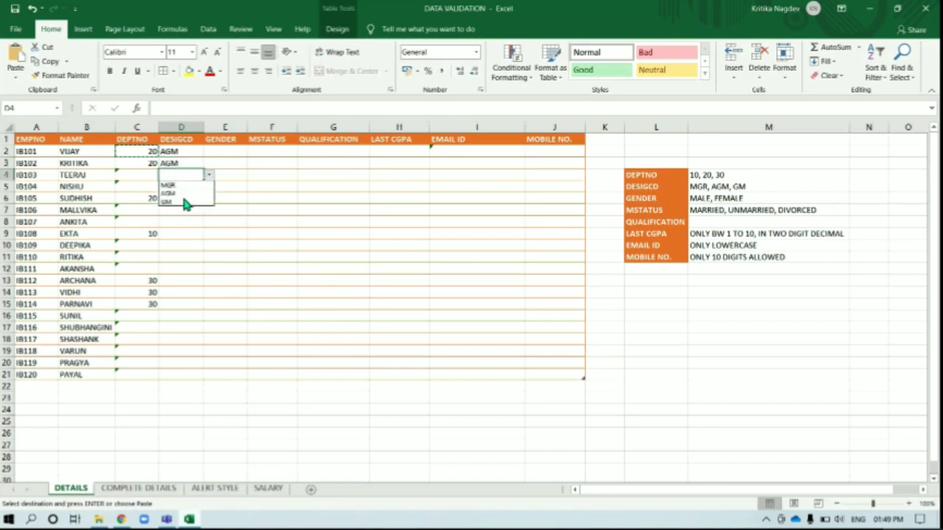
pyautogui.click(184, 202)
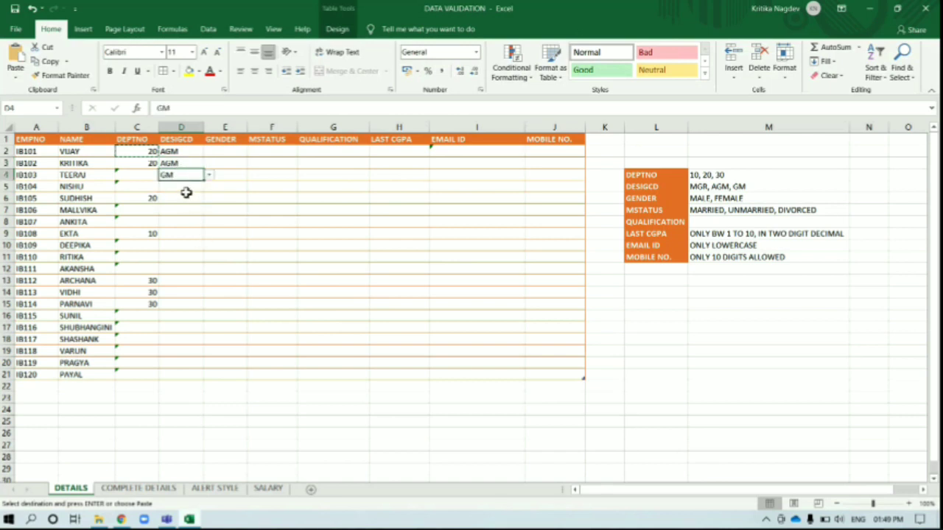
# Step: Open D4's Data Validation dialog with the Alt, A, V shortcut
pyautogui.press('alt')
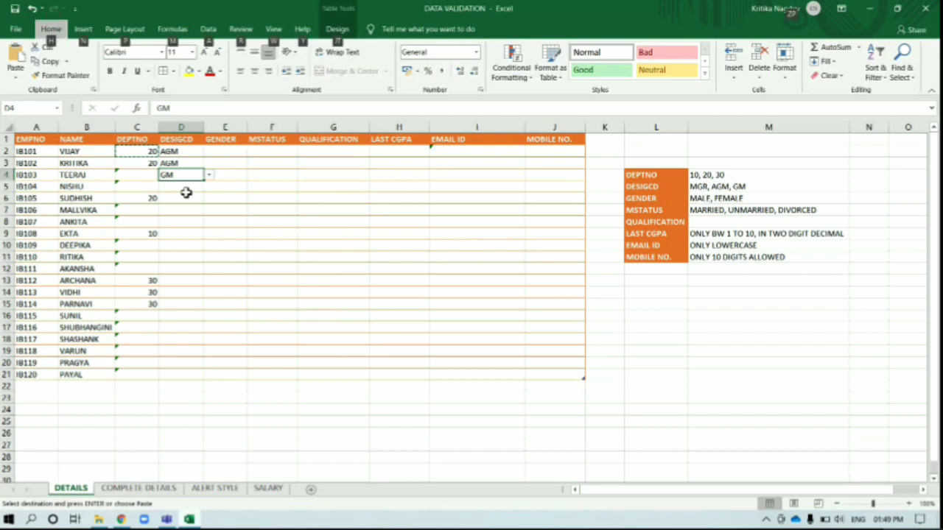
pyautogui.press('a')
pyautogui.press('v')
pyautogui.press('v')
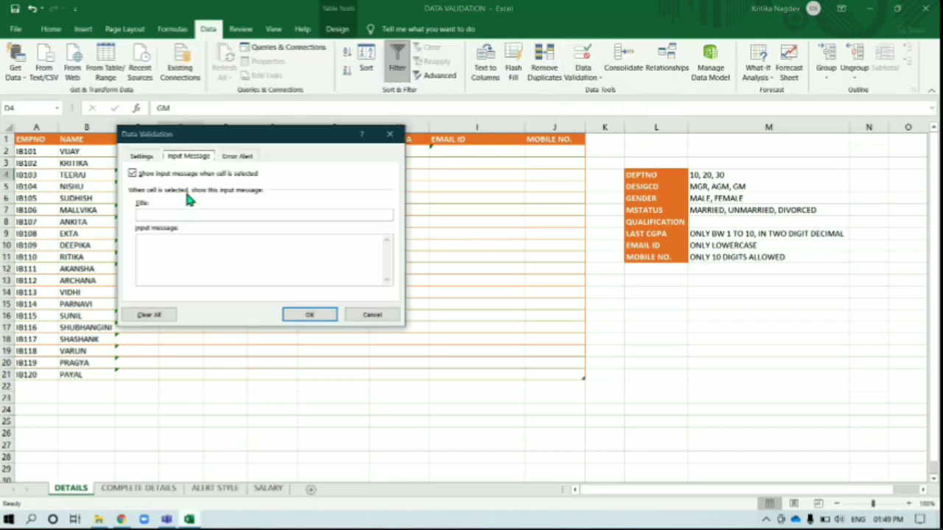
# Step: Untick Ignore blank and In-cell dropdown on D4's MGR,AGM,GM list rule and apply
pyautogui.click(132, 174)
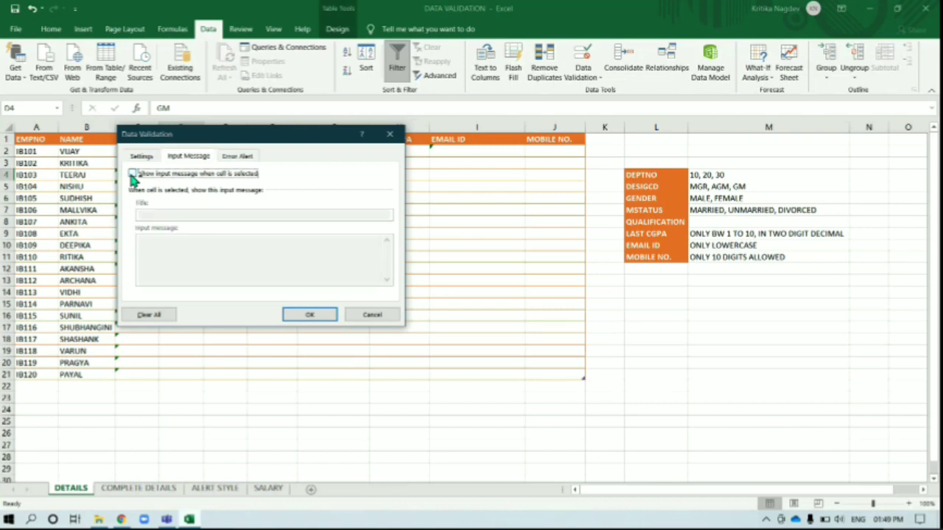
pyautogui.click(132, 175)
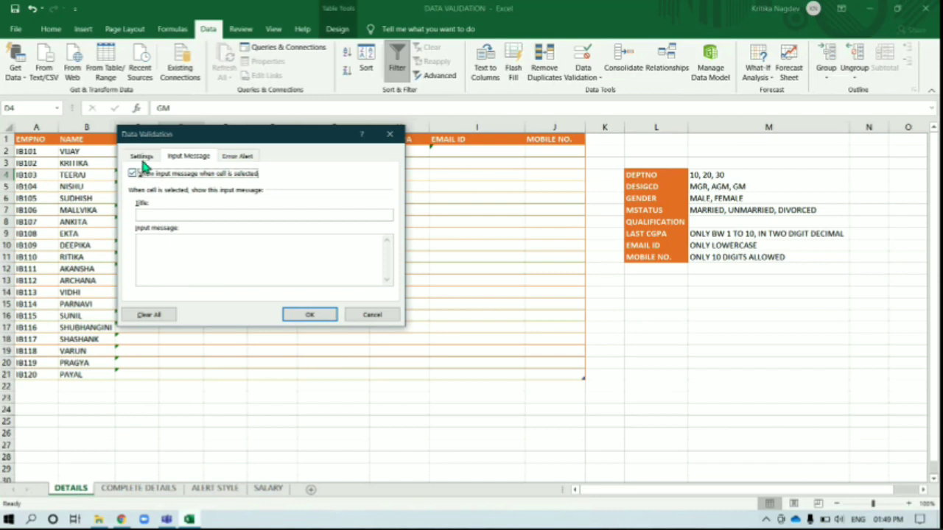
pyautogui.click(142, 157)
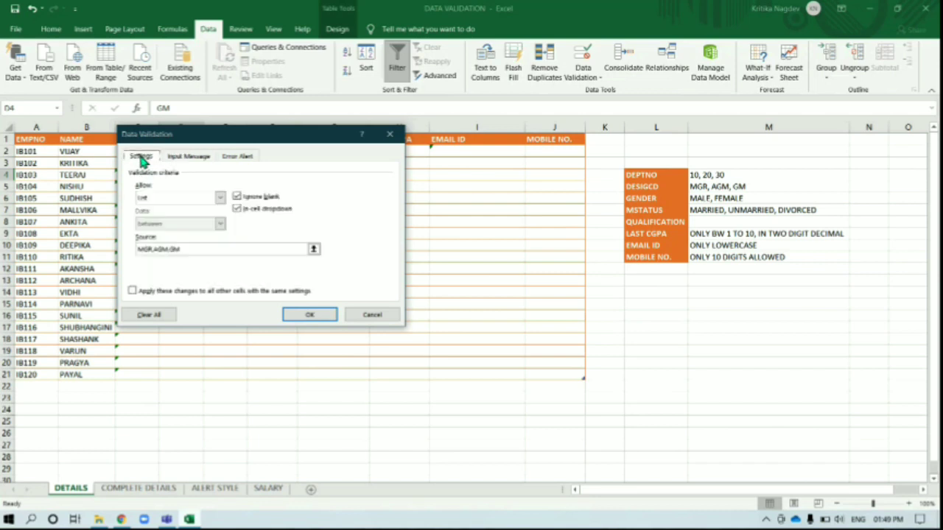
pyautogui.click(237, 197)
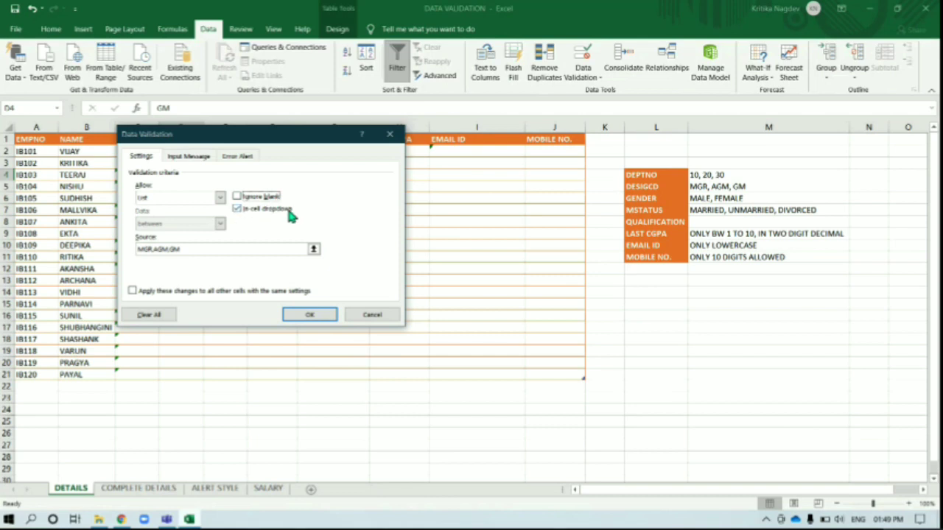
pyautogui.click(236, 210)
pyautogui.click(311, 318)
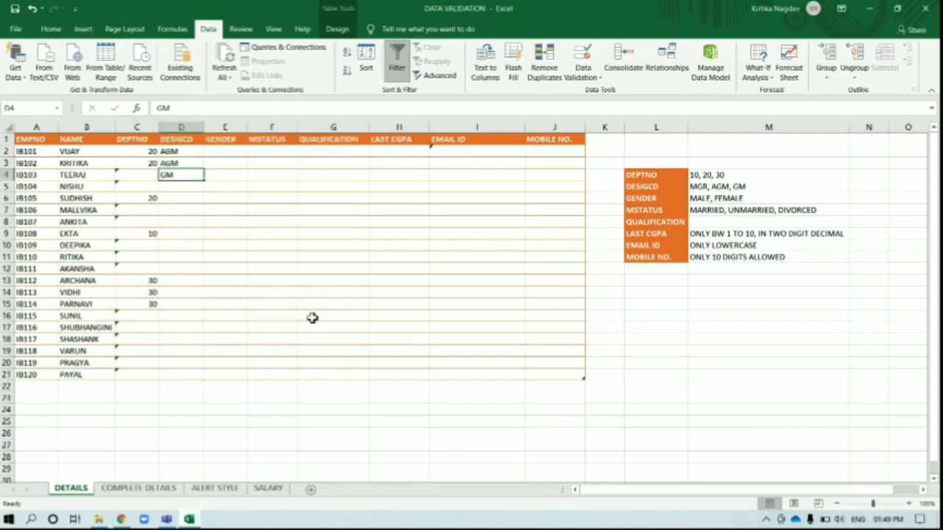
# Step: Try replacing GM in D4 with ASST MGR, which validation rejects
pyautogui.doubleClick(185, 177)
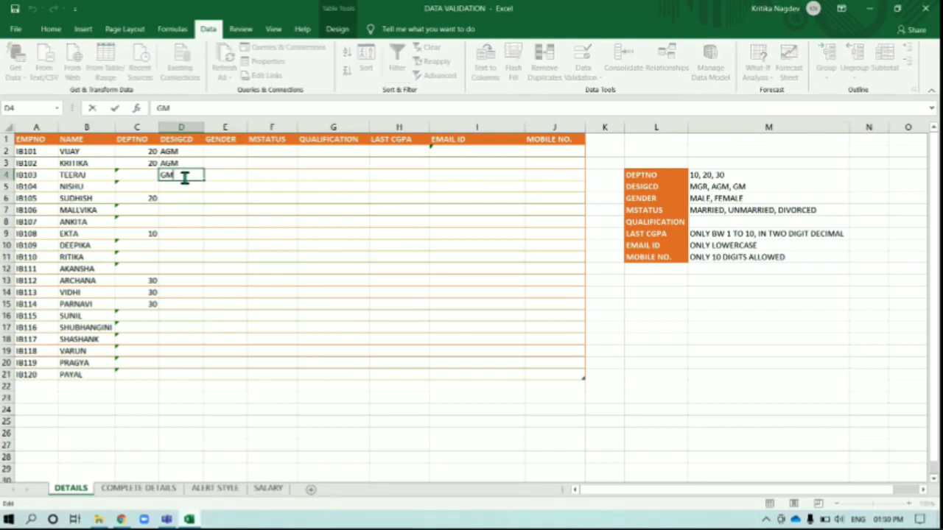
pyautogui.press('BackSpace')
pyautogui.press('BackSpace')
pyautogui.write('AST')
pyautogui.press('BackSpace')
pyautogui.write('ST MGR')
pyautogui.press('Return')
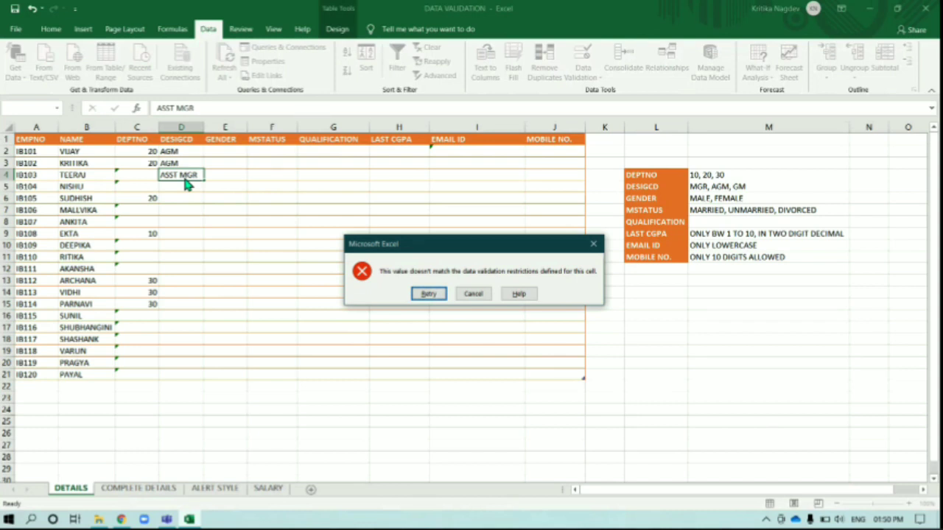
# Step: Retry after the error and enter MGR in D4 instead
pyautogui.click(428, 294)
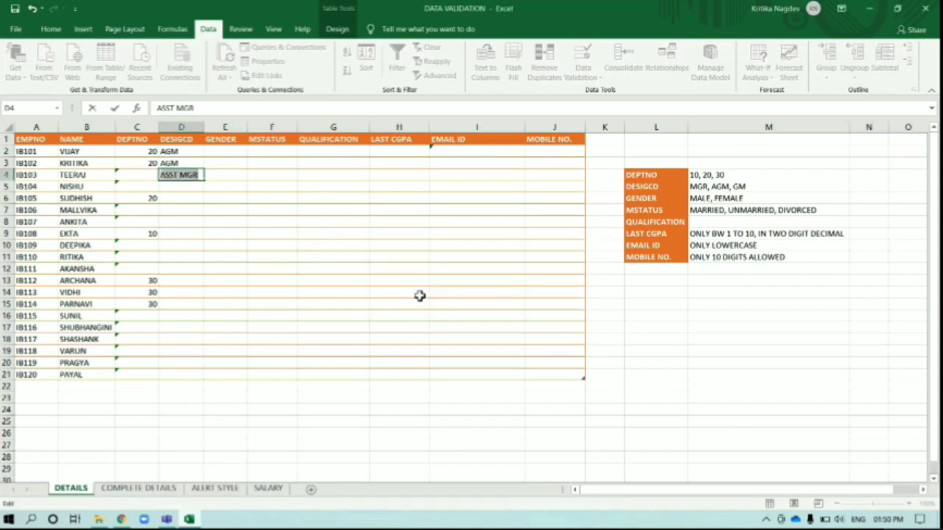
pyautogui.press('BackSpace')
pyautogui.write('MGR')
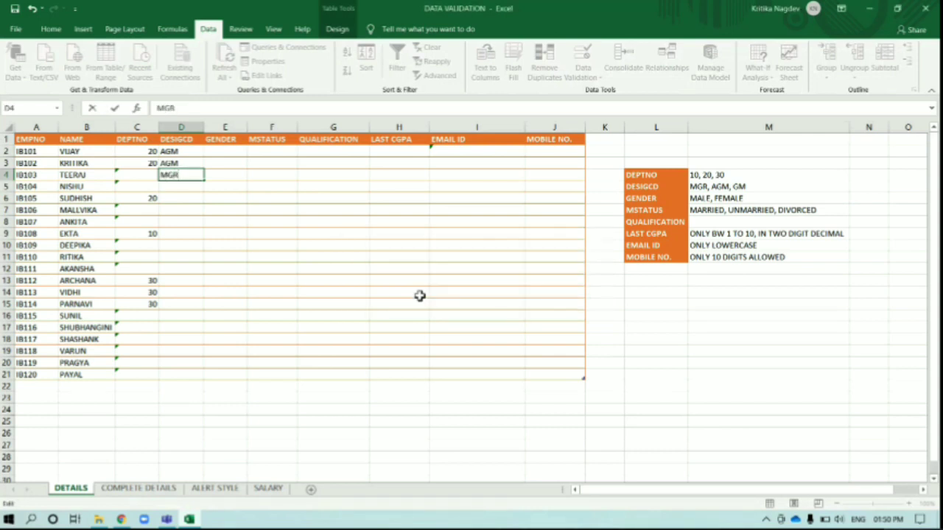
pyautogui.press('Return')
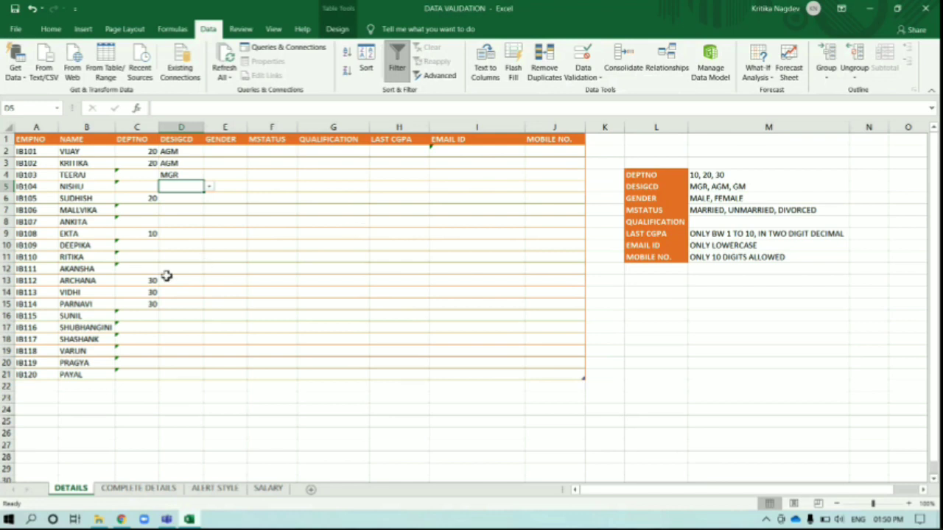
pyautogui.click(233, 151)
pyautogui.click(252, 153)
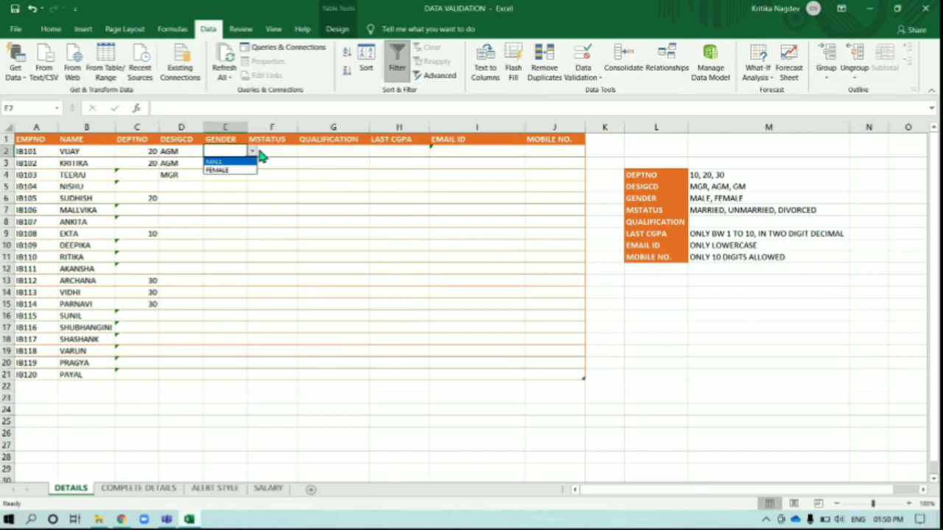
pyautogui.press('Escape')
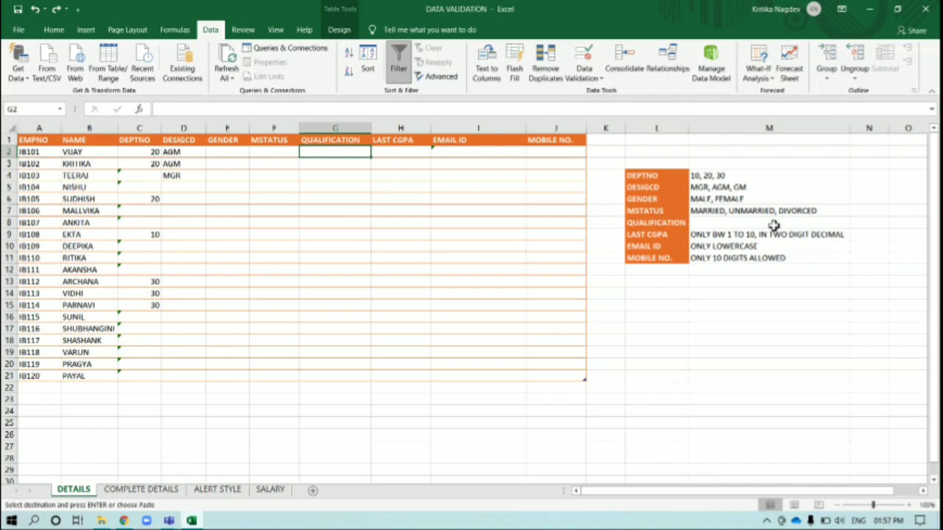
# Step: Paste the copied qualification values from the COMPLETE DETAILS sheet into K17 of DETAILS
pyautogui.click(130, 498)
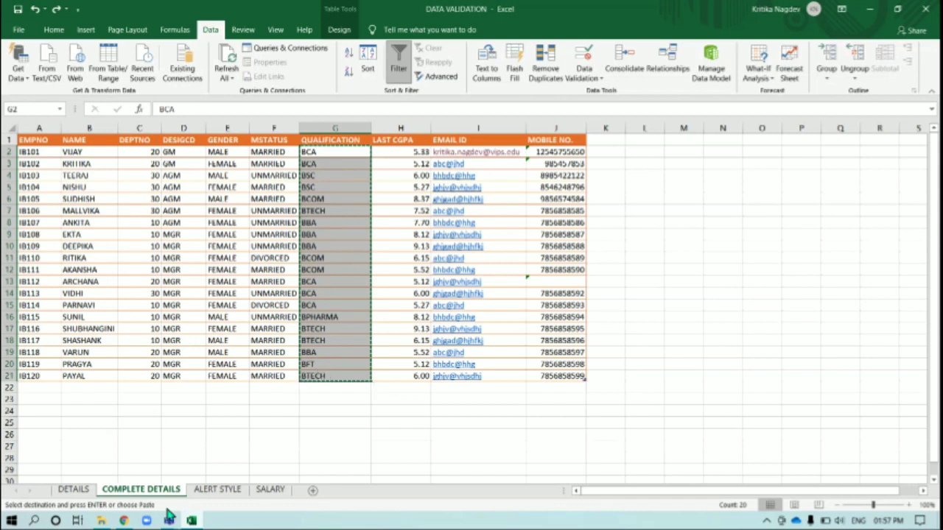
pyautogui.click(66, 490)
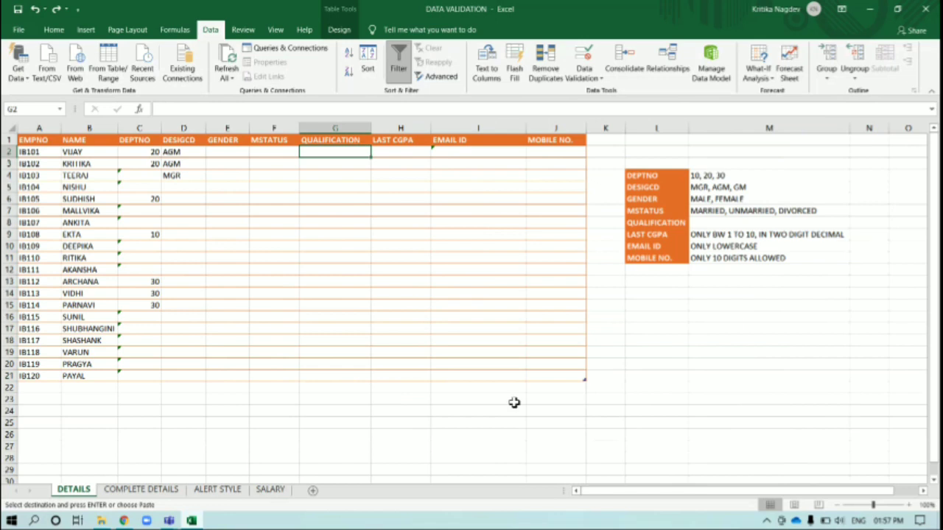
pyautogui.click(608, 329)
pyautogui.hotkey('ctrl', 'v')
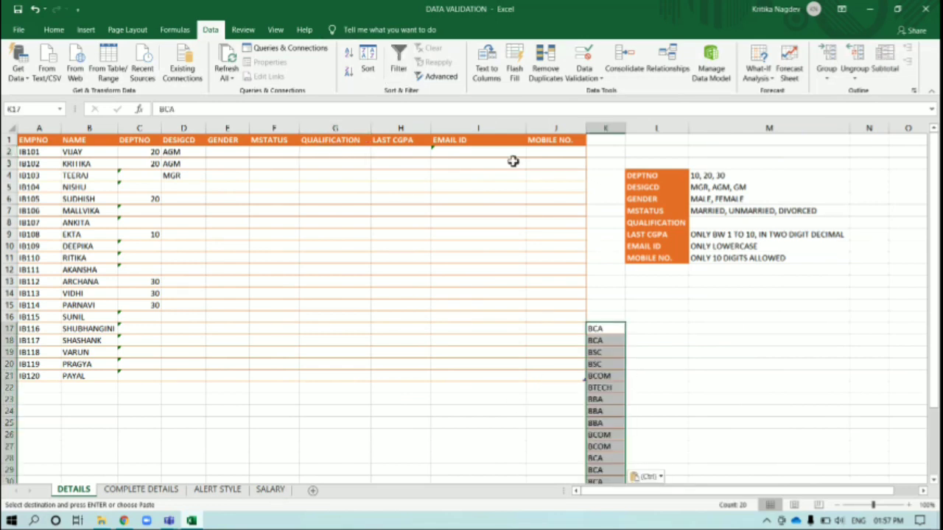
# Step: Remove duplicates in column K to leave seven qualifications in K17:K23, then select G2:G21
pyautogui.click(545, 74)
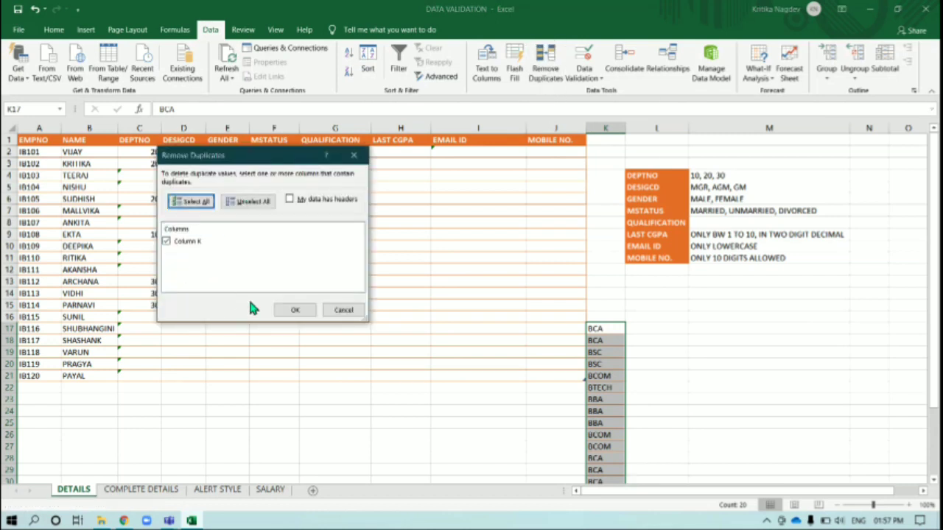
pyautogui.click(295, 312)
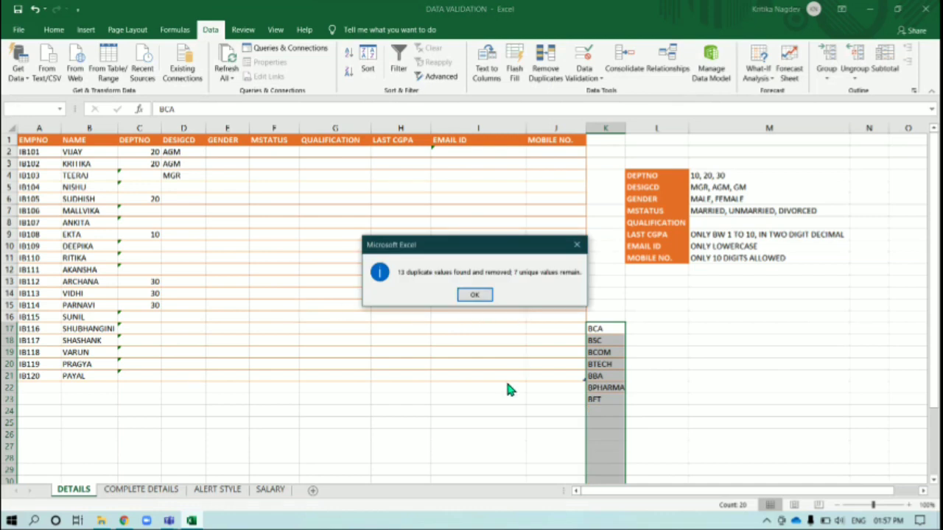
pyautogui.click(476, 295)
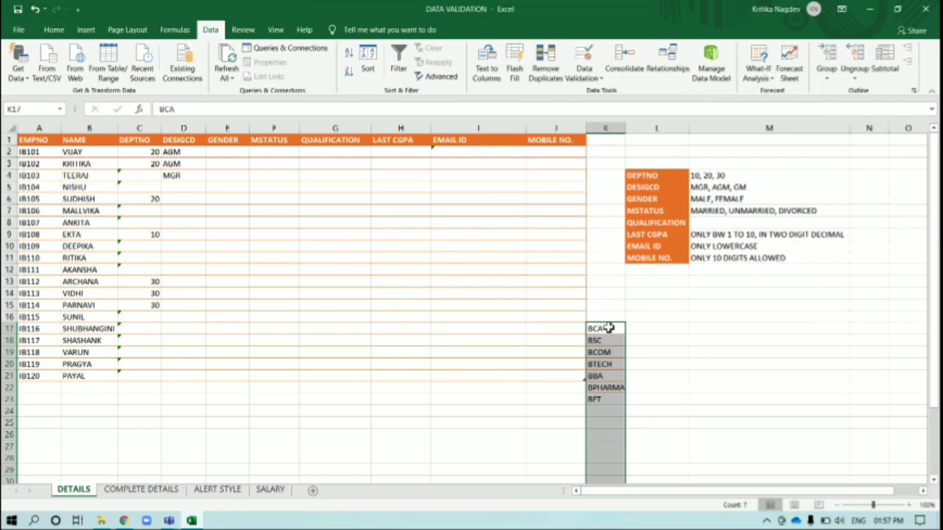
pyautogui.moveTo(608, 328); pyautogui.dragTo(612, 405)
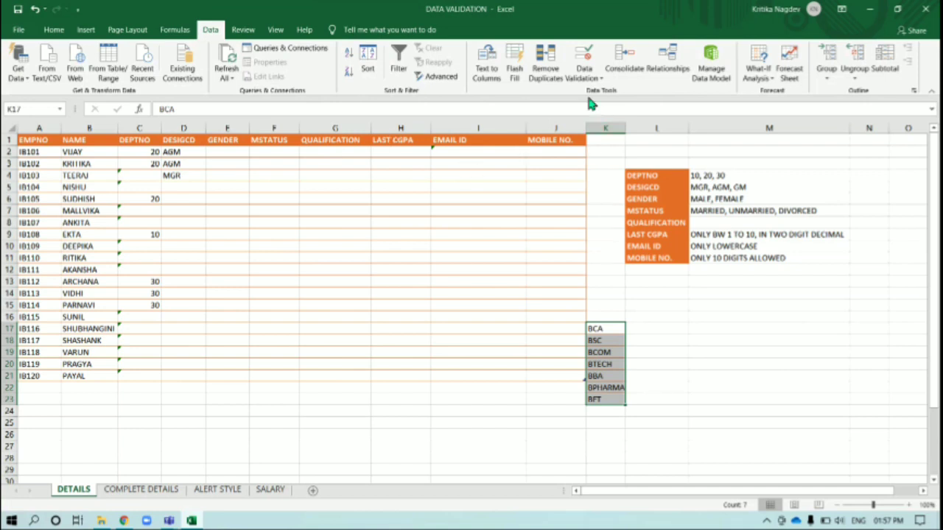
pyautogui.click(333, 150)
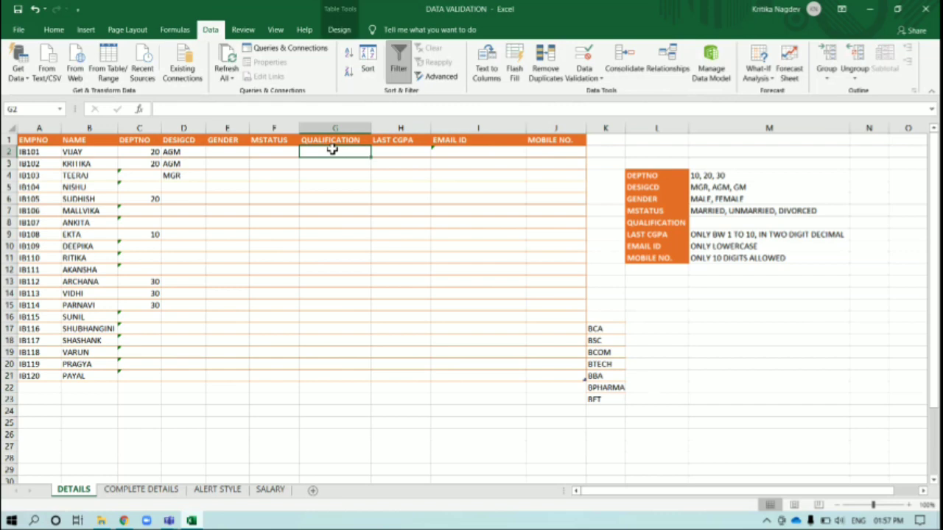
pyautogui.hotkey('ctrl', 'shift', 'Down')
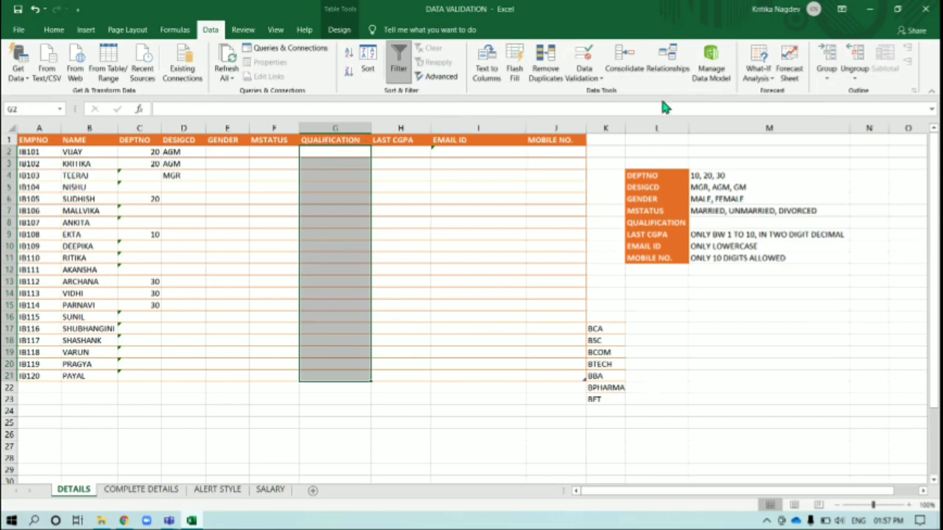
# Step: Add a List validation to G2:G21 sourced from K17:K23, with Ignore blank unchecked
pyautogui.click(585, 77)
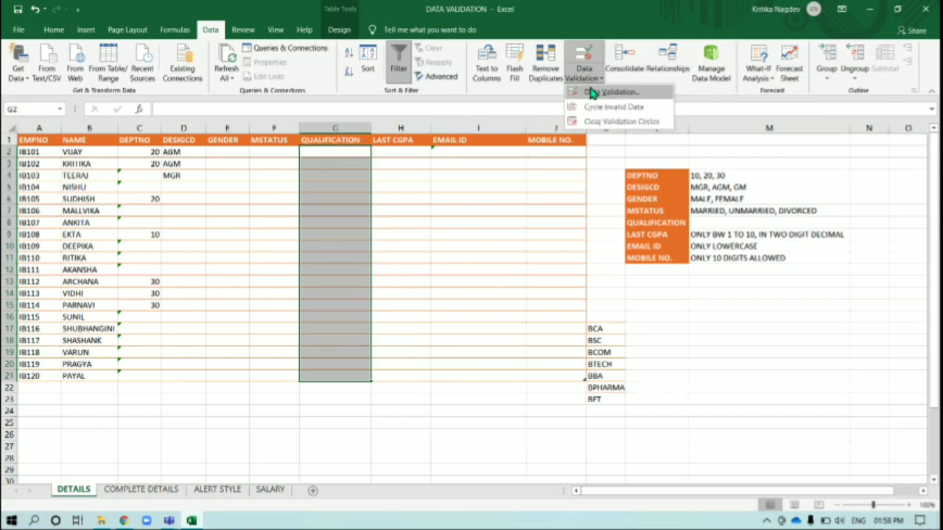
pyautogui.click(593, 94)
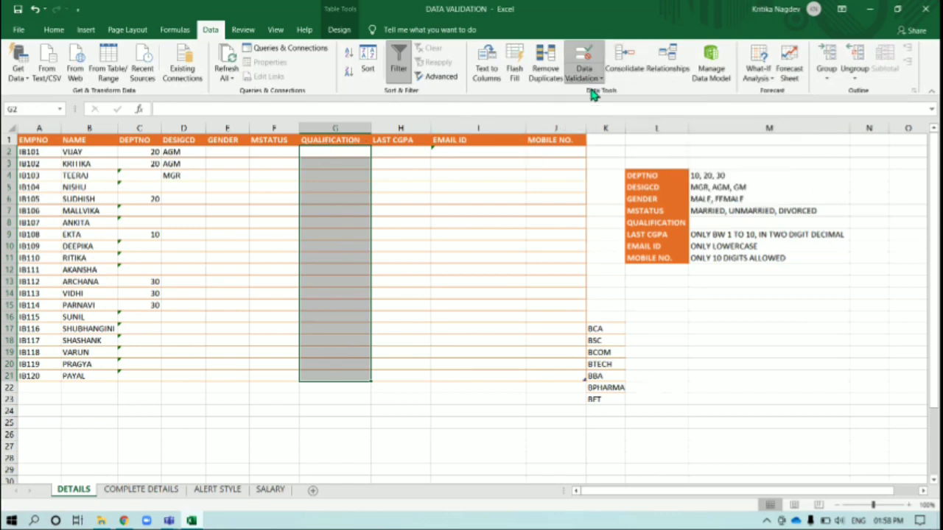
pyautogui.click(223, 200)
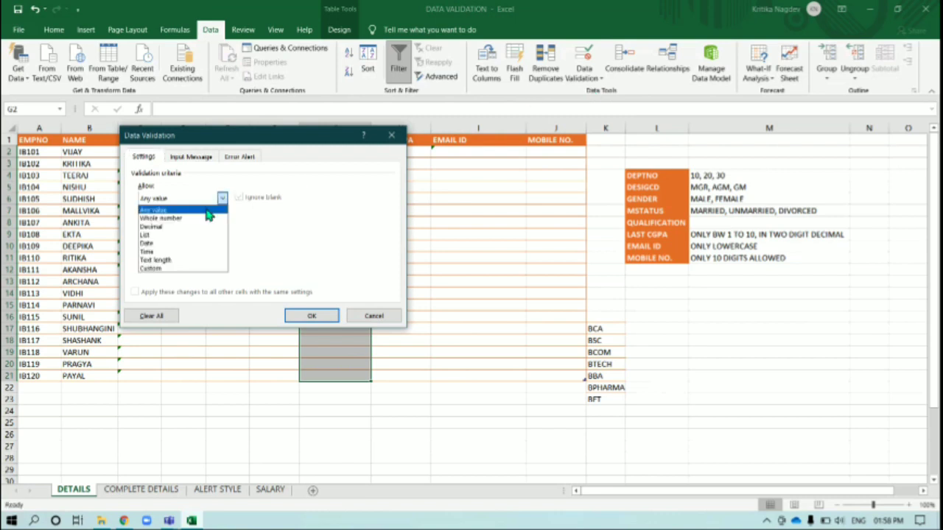
pyautogui.click(181, 232)
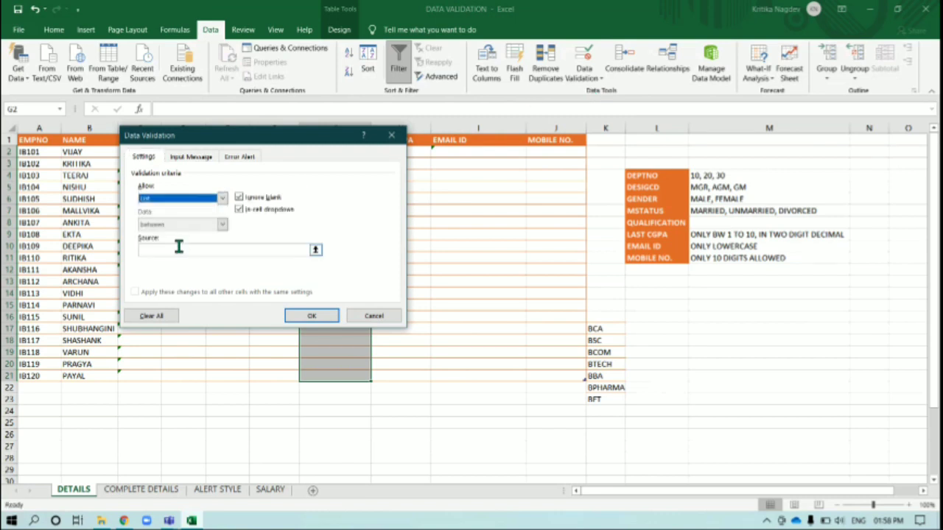
pyautogui.click(239, 198)
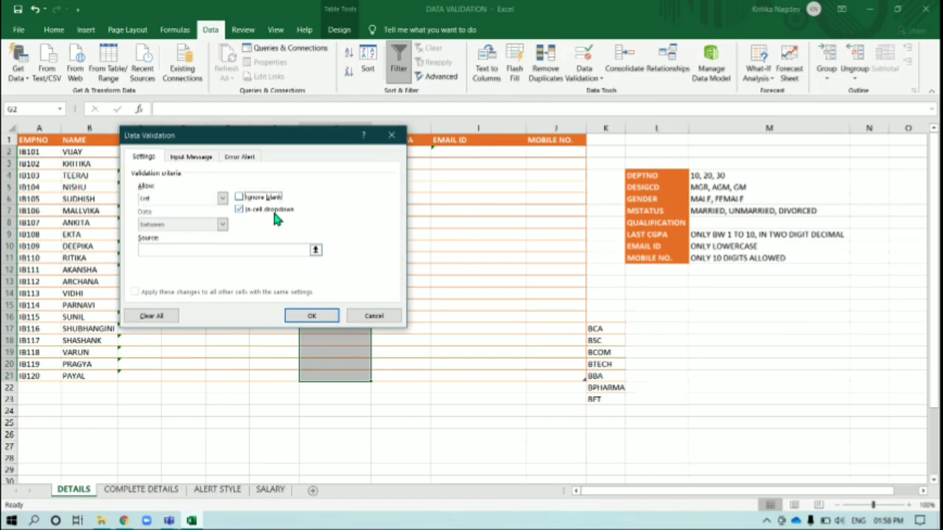
pyautogui.click(182, 251)
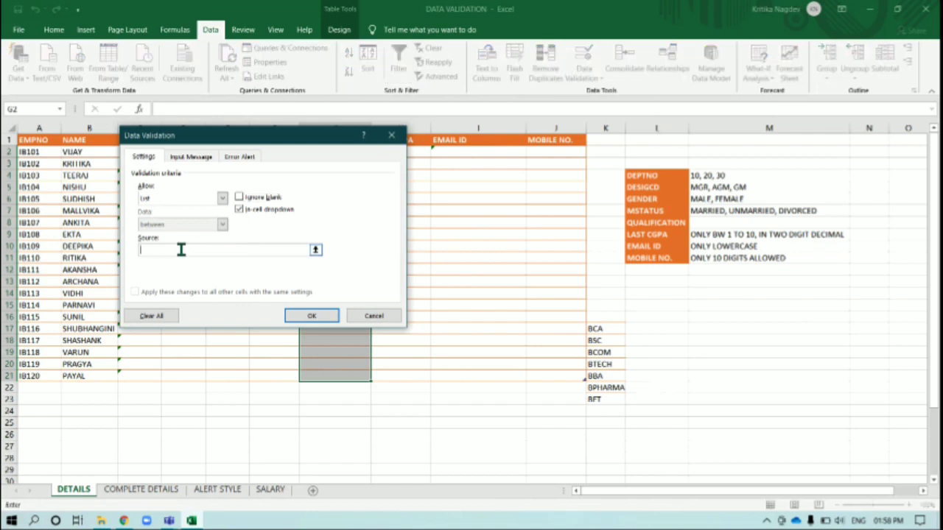
pyautogui.click(180, 250)
pyautogui.click(315, 251)
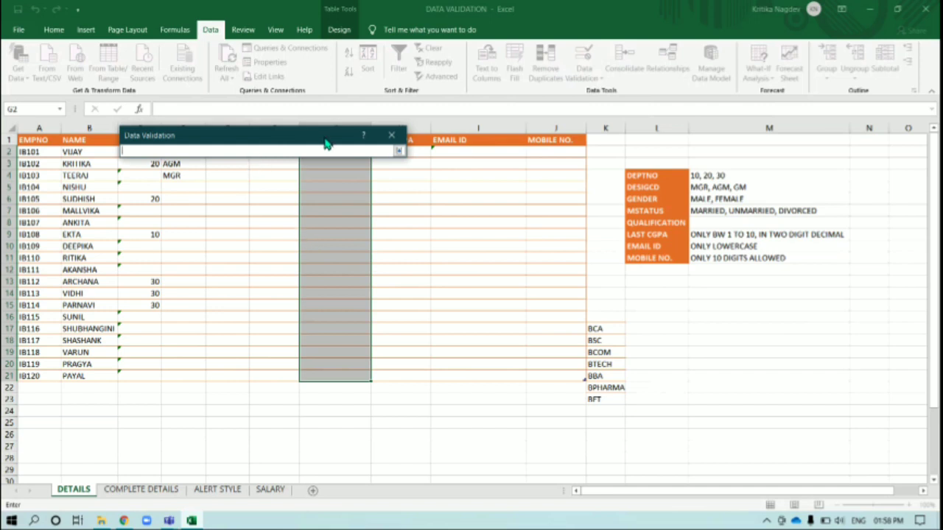
pyautogui.moveTo(606, 329); pyautogui.dragTo(616, 401)
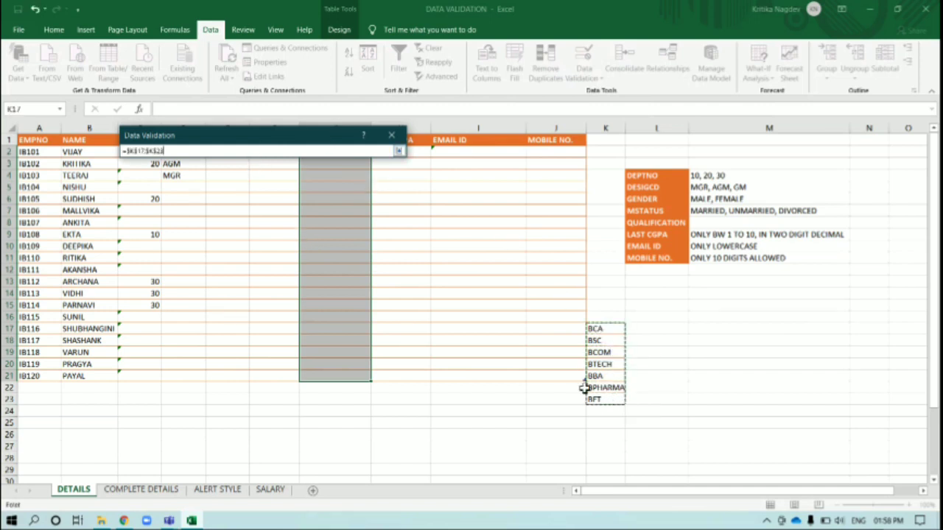
pyautogui.click(399, 151)
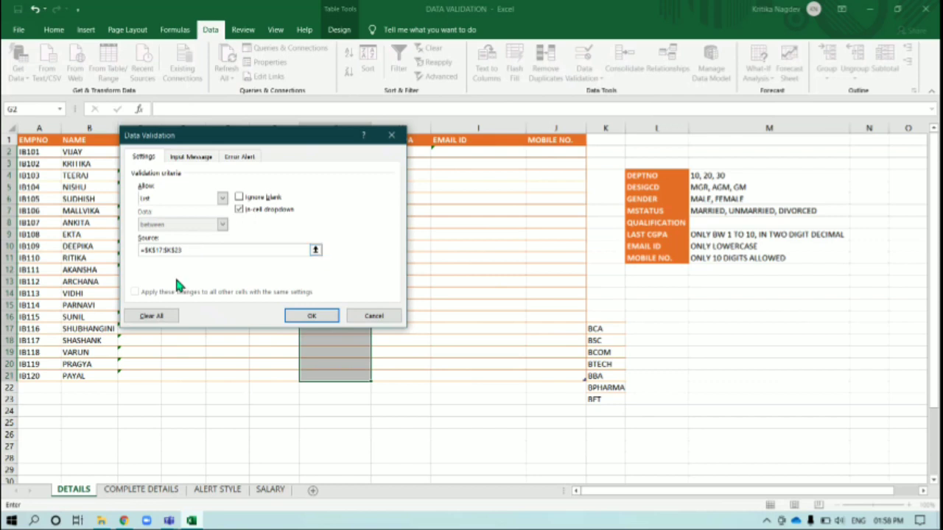
pyautogui.click(312, 317)
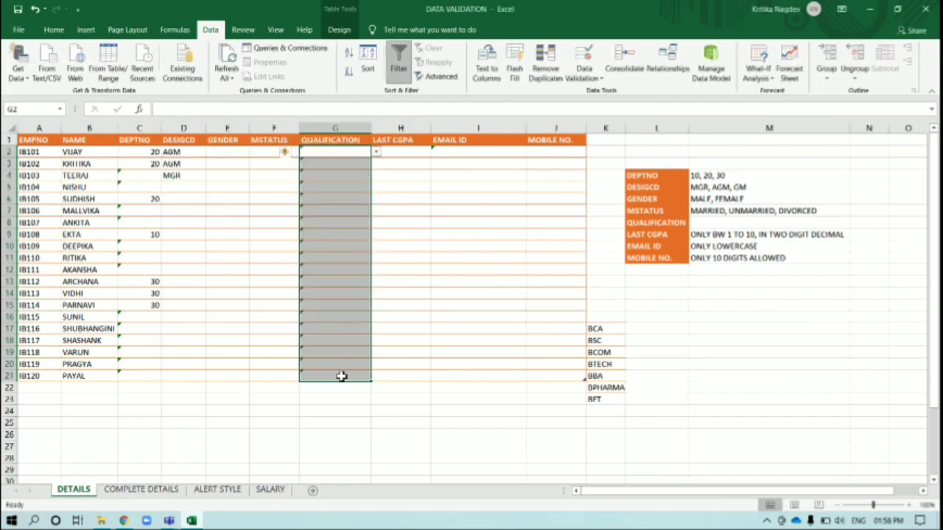
# Step: Pick BTECH for G2 and BPHARMA for G3 from the qualification dropdowns
pyautogui.click(375, 154)
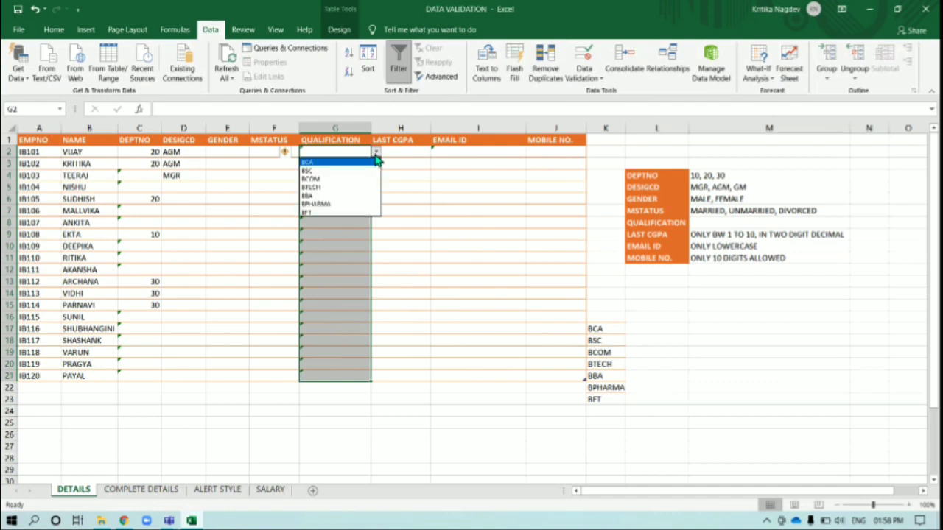
pyautogui.click(343, 187)
pyautogui.click(333, 168)
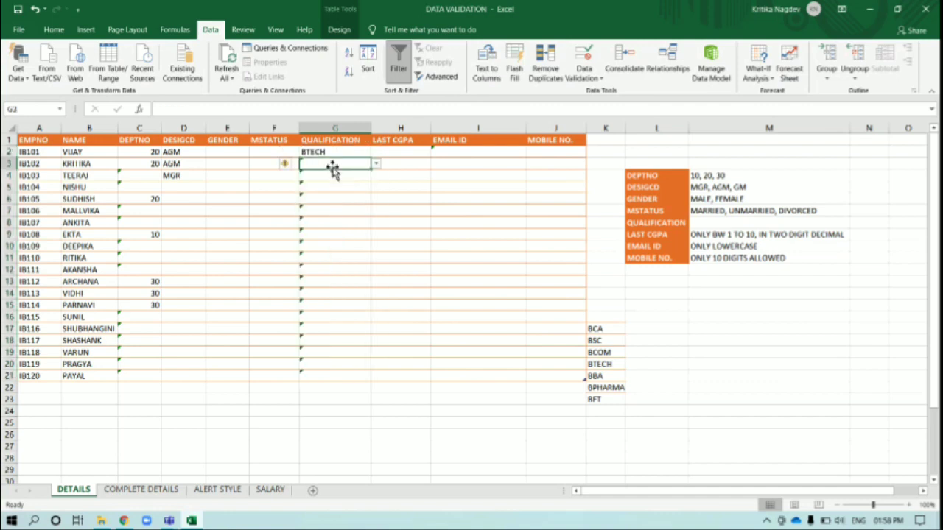
pyautogui.click(375, 163)
pyautogui.click(341, 217)
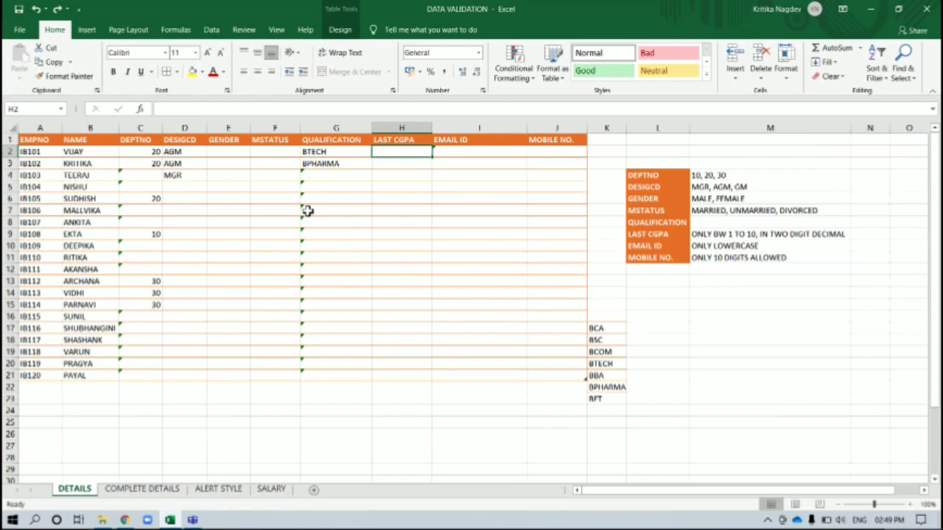
# Step: Set H2's validation to Decimal between 1 and 10, with Ignore blank unchecked
pyautogui.hotkey('alt', 'a')
pyautogui.press('v')
pyautogui.press('v')
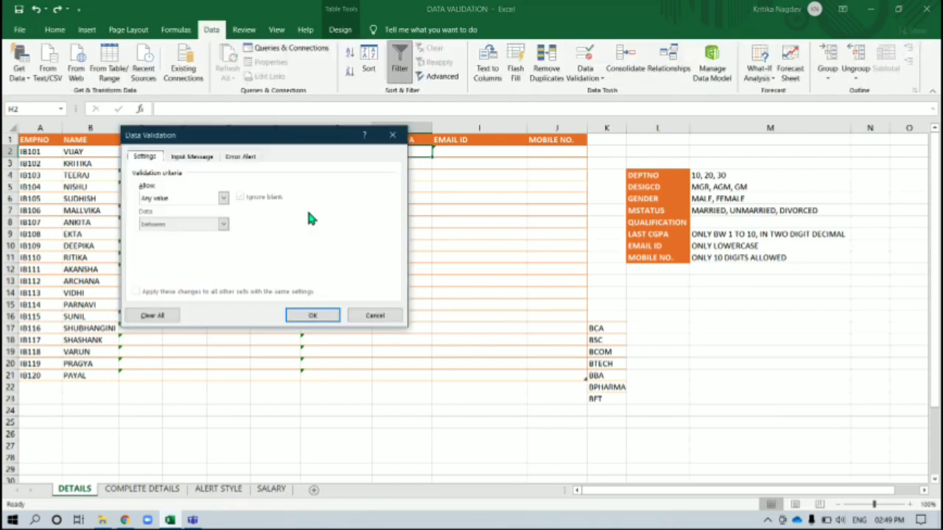
pyautogui.click(224, 204)
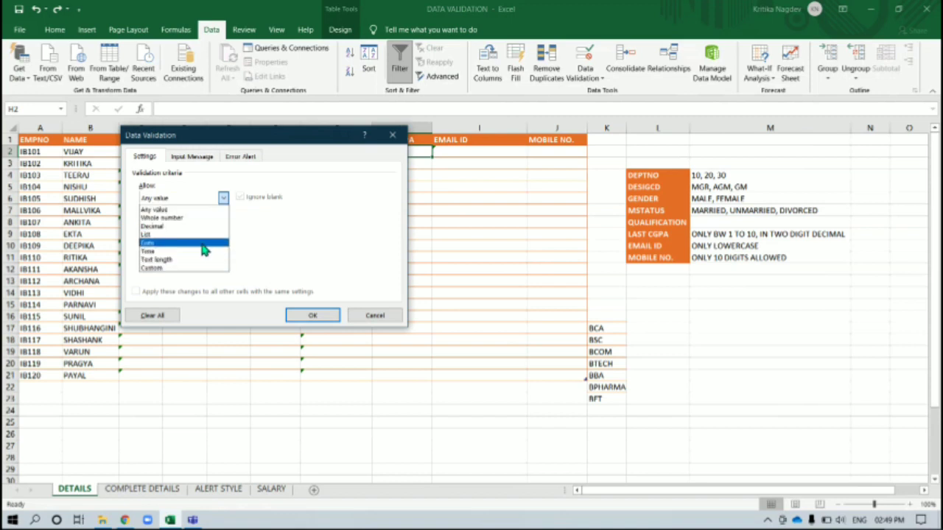
pyautogui.click(157, 228)
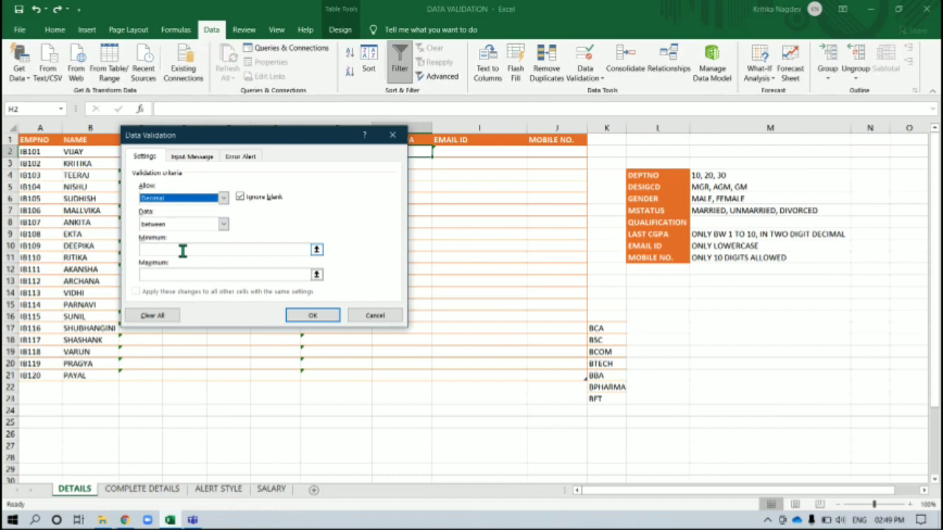
pyautogui.click(183, 251)
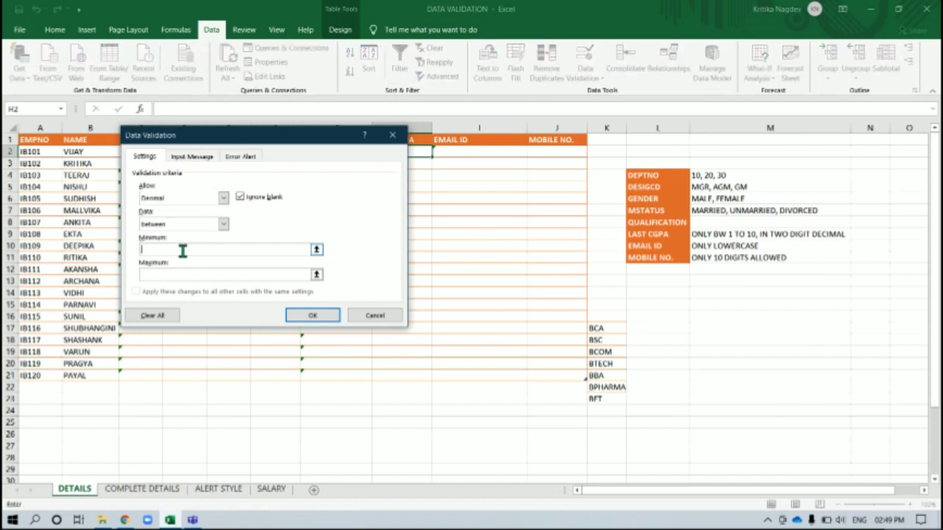
pyautogui.write('1')
pyautogui.click(177, 274)
pyautogui.write('10')
pyautogui.click(240, 198)
# Step: Enter the input message title '1 TO 10 ONLY, WITH 2 DECIMALS' for LAST CGPA
pyautogui.click(188, 157)
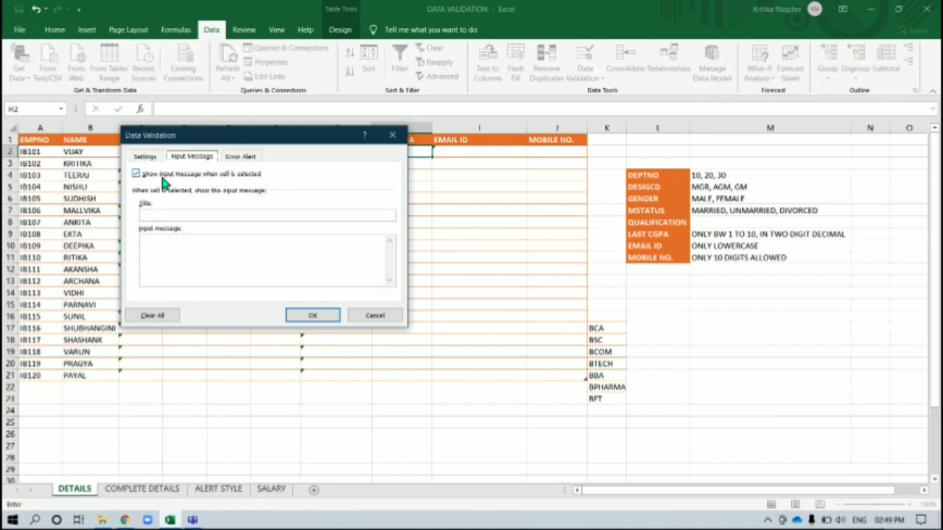
pyautogui.click(151, 215)
pyautogui.write('on')
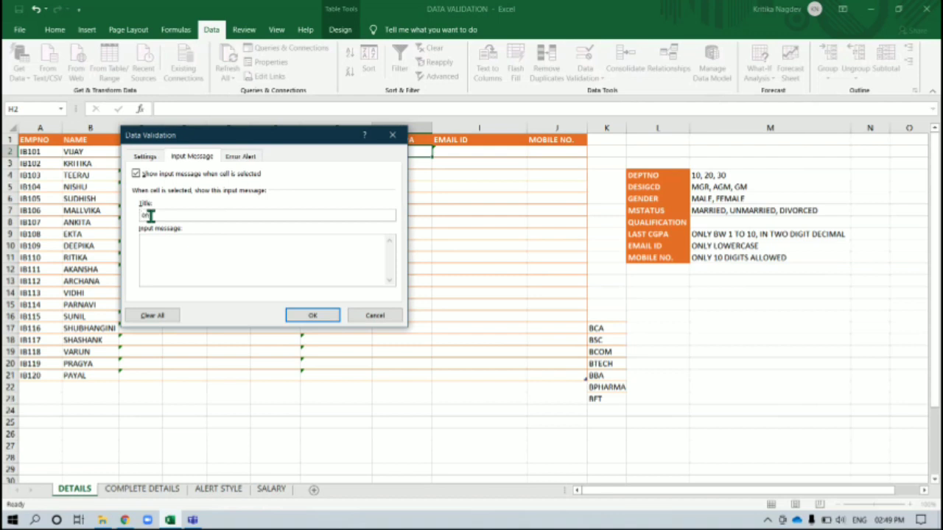
pyautogui.press('BackSpace')
pyautogui.press('BackSpace')
pyautogui.write('on')
pyautogui.press('BackSpace')
pyautogui.press('BackSpace')
pyautogui.write('Only sHOW B')
pyautogui.press('BackSpace')
pyautogui.press('BackSpace')
pyautogui.press('BackSpace')
pyautogui.press('BackSpace')
pyautogui.press('BackSpace')
pyautogui.press('BackSpace')
pyautogui.press('BackSpace')
pyautogui.press('BackSpace')
pyautogui.press('BackSpace')
pyautogui.press('BackSpace')
pyautogui.press('BackSpace')
pyautogui.write('1 TO 1')
pyautogui.write('0 ONLY')
pyautogui.write('.')
pyautogui.write(' WITH')
pyautogui.write(' DECIMAL')
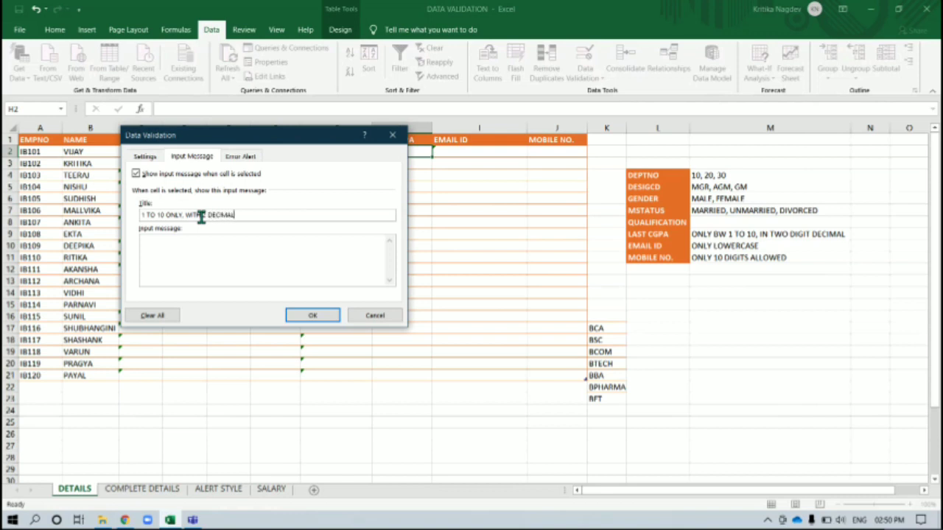
pyautogui.write('S')
# Step: Review the 1-to-10 decimal settings and apply the LAST CGPA validation rule
pyautogui.click(145, 158)
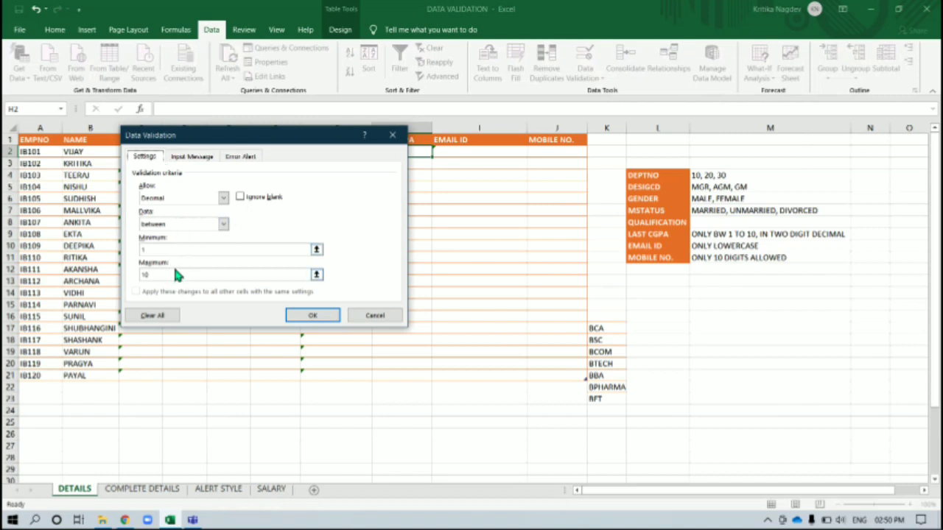
pyautogui.click(182, 157)
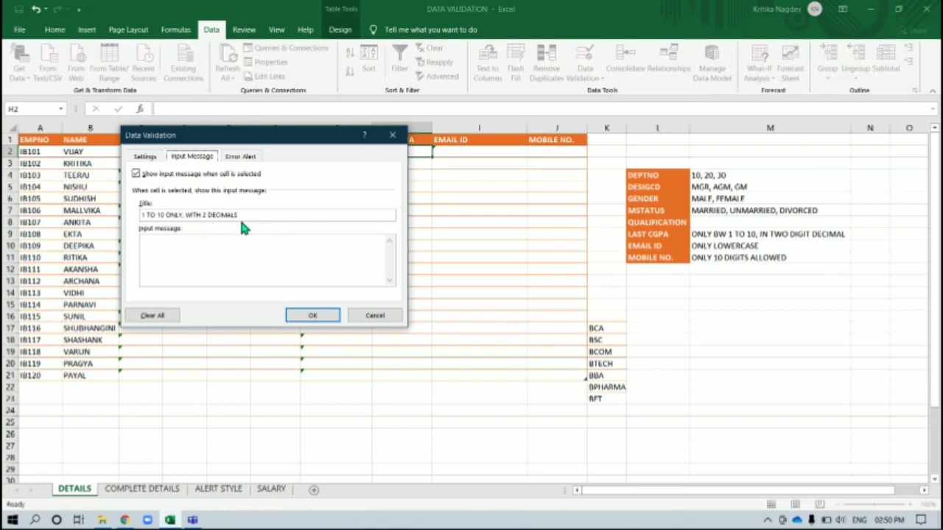
pyautogui.click(310, 316)
pyautogui.doubleClick(398, 151)
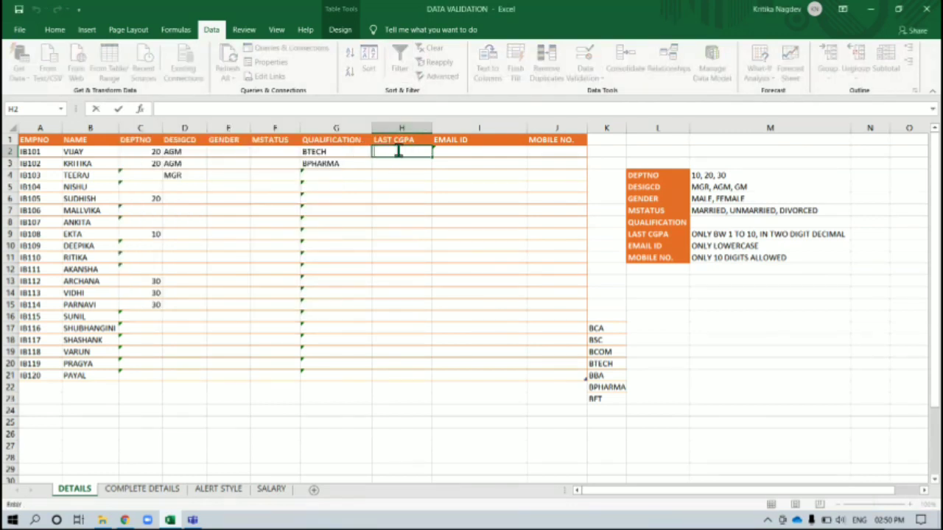
# Step: Enter 6.8985 in H2 and select the LAST CGPA column
pyautogui.write('25-')
pyautogui.press('BackSpace')
pyautogui.press('BackSpace')
pyautogui.press('BackSpace')
pyautogui.write('6.8985')
pyautogui.press('Return')
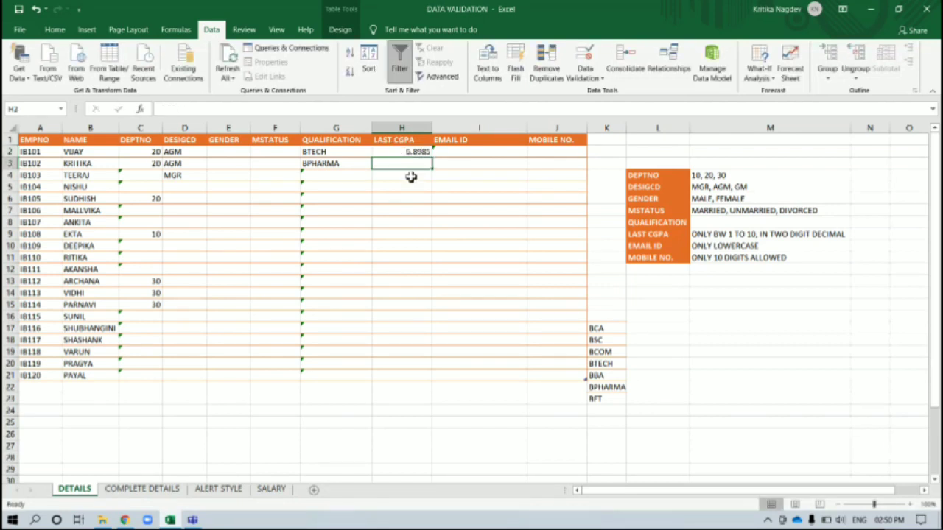
pyautogui.click(395, 151)
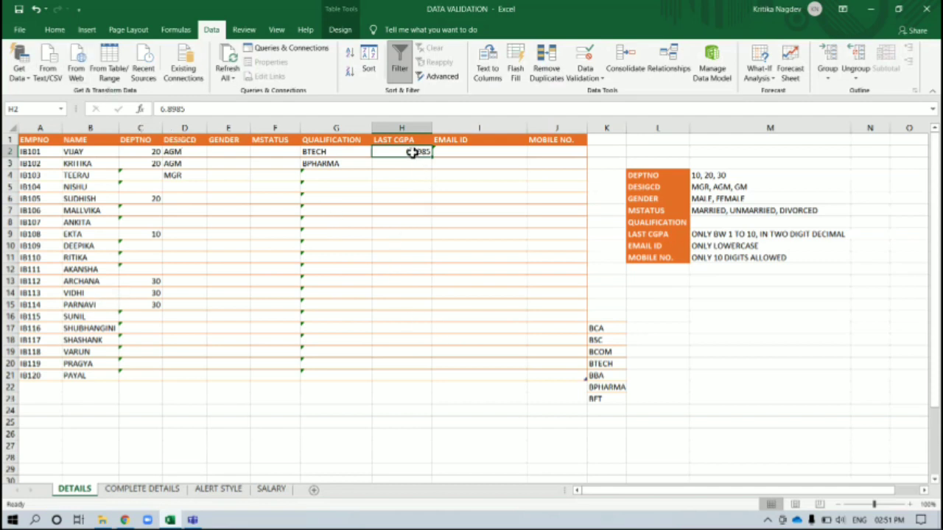
pyautogui.hotkey('ctrl', 'space')
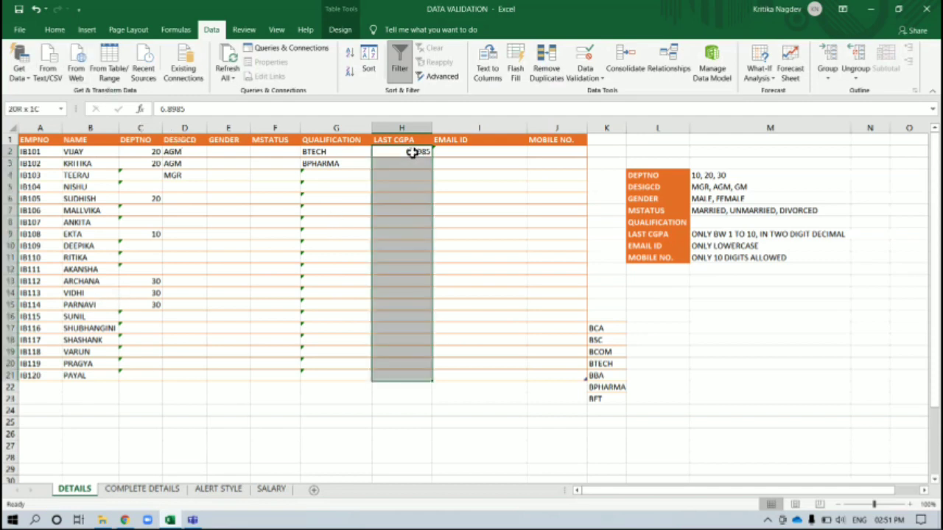
# Step: Reduce the LAST CGPA display to two decimal places
pyautogui.click(56, 31)
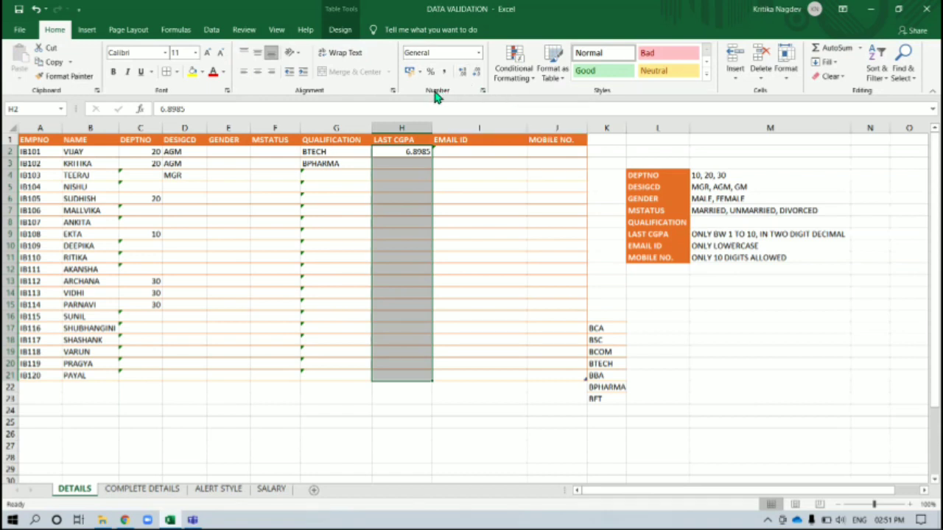
pyautogui.click(474, 74)
pyautogui.click(474, 75)
# Step: Enter 7.568934 in H3 for the second employee
pyautogui.click(413, 164)
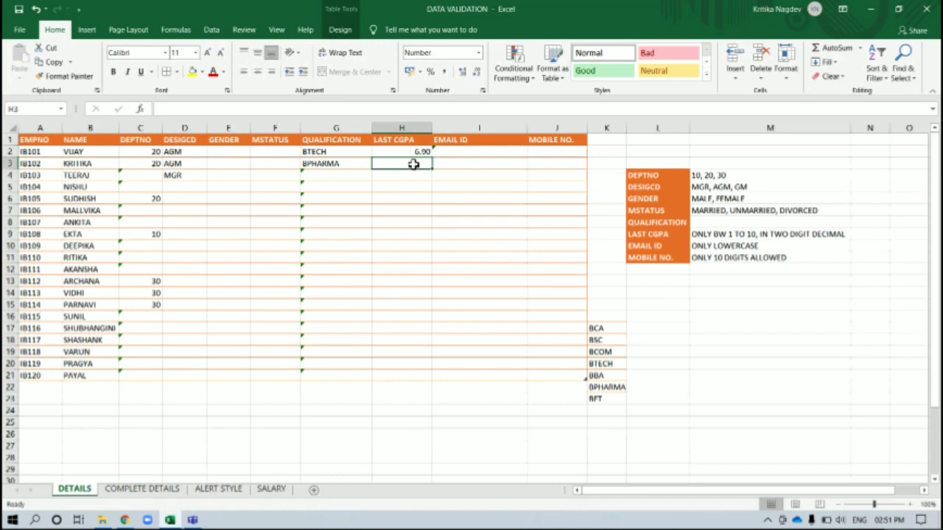
pyautogui.write('7.')
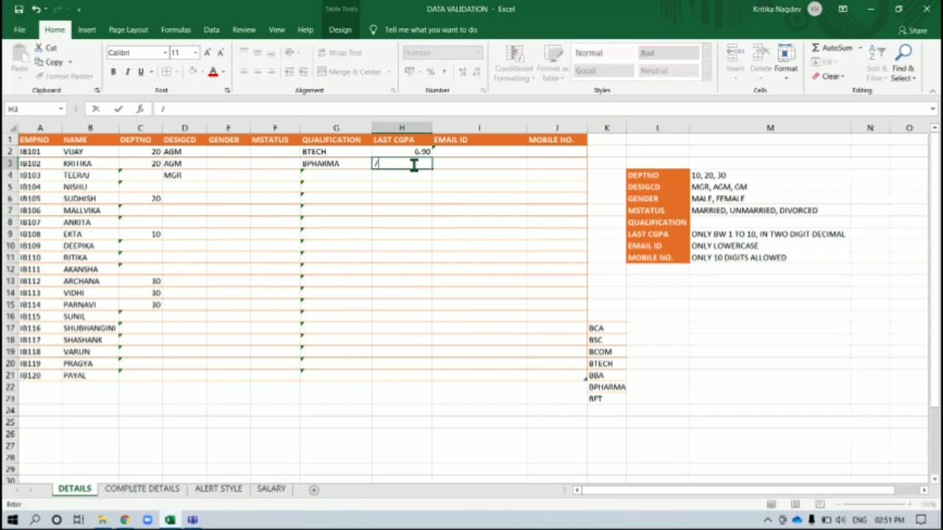
pyautogui.write('568934')
pyautogui.press('Return')
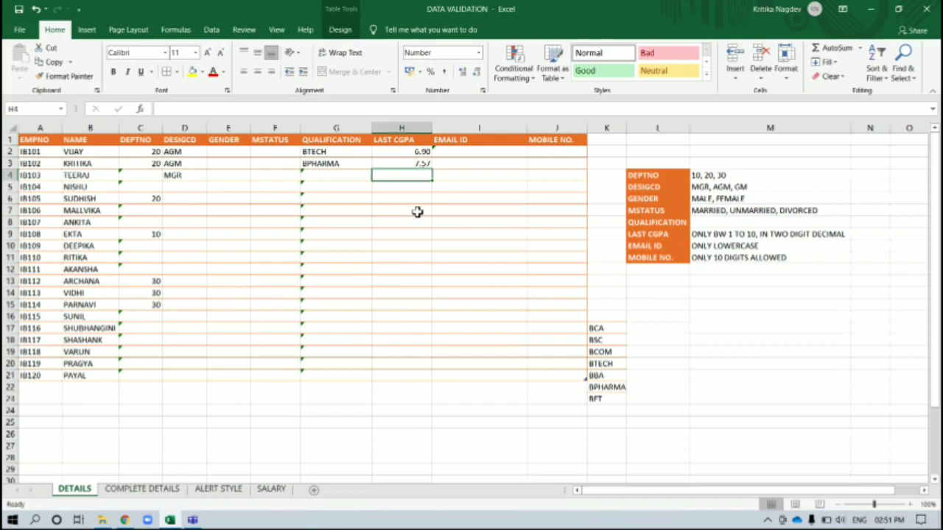
# Step: Test the CGPA rule by entering 12 in H2, which gets rejected
pyautogui.click(406, 163)
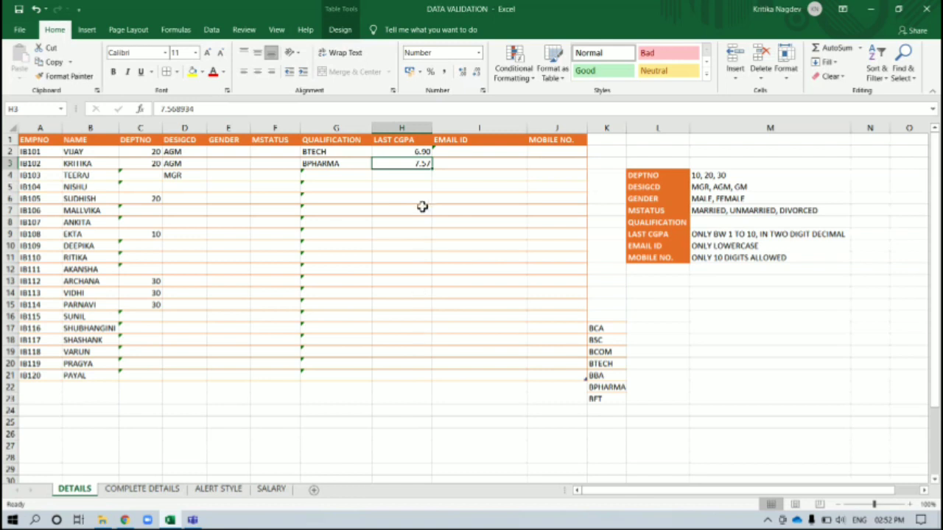
pyautogui.click(411, 151)
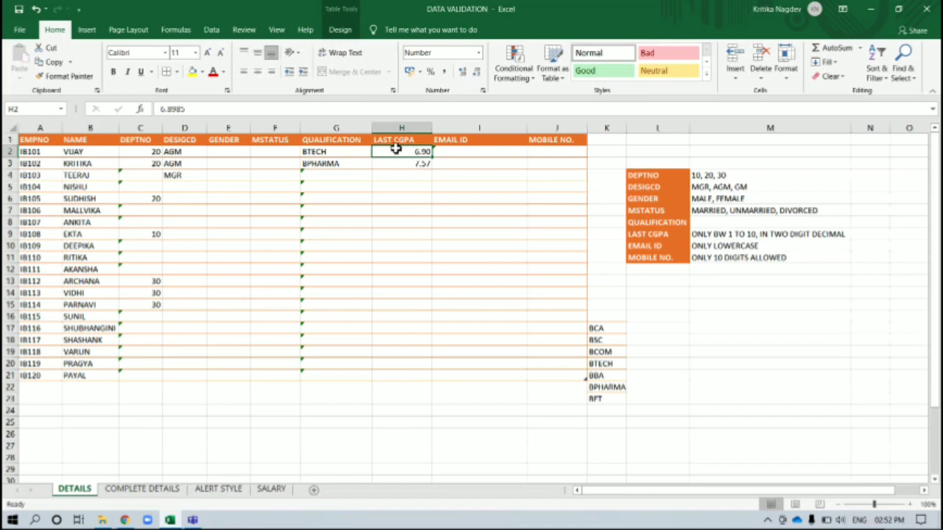
pyautogui.doubleClick(397, 150)
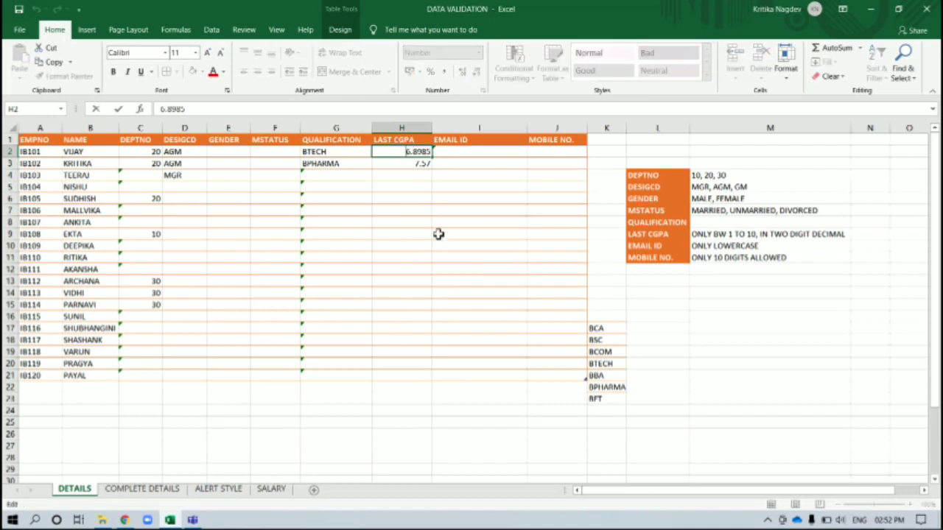
pyautogui.press('Right')
pyautogui.press('Right')
pyautogui.press('Right')
pyautogui.press('Right')
pyautogui.press('Right')
pyautogui.press('BackSpace')
pyautogui.press('BackSpace')
pyautogui.press('BackSpace')
pyautogui.press('BackSpace')
pyautogui.press('BackSpace')
pyautogui.press('BackSpace')
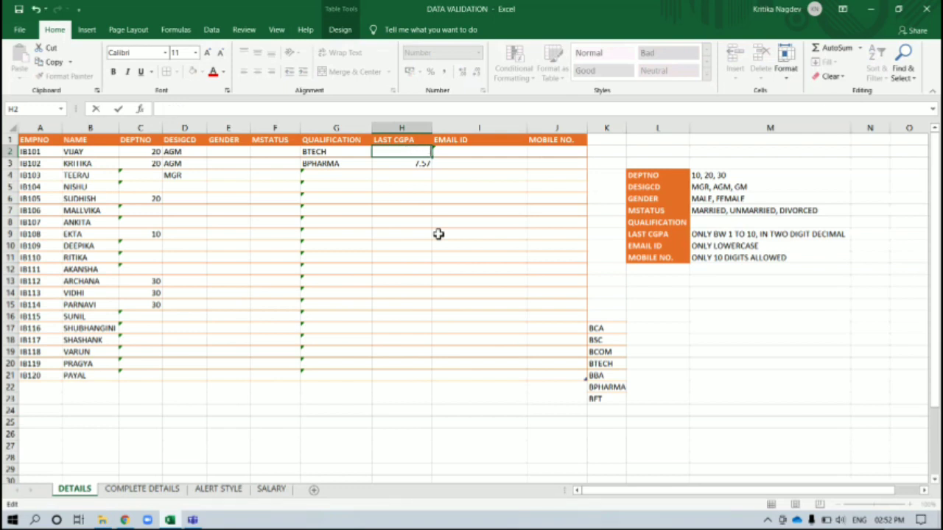
pyautogui.write('12')
pyautogui.press('Return')
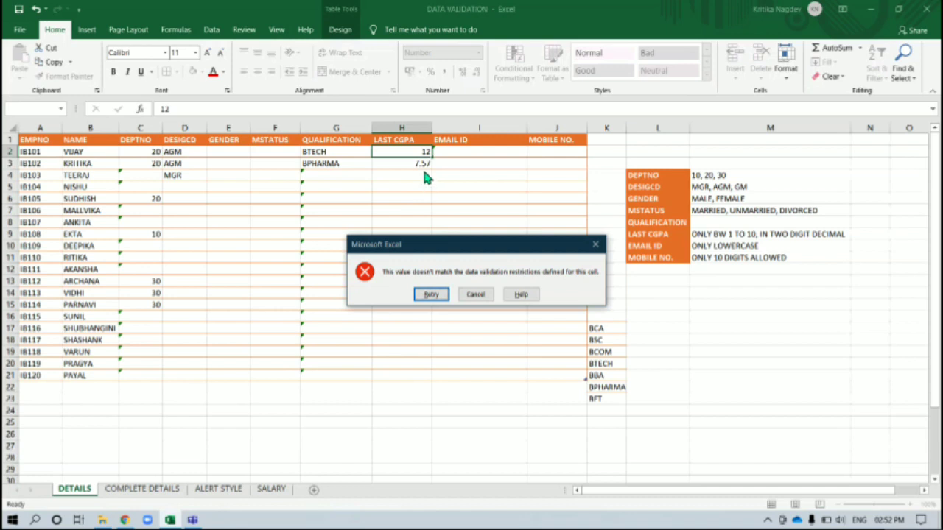
# Step: Retry and replace 12 in H2 with 8.64879, shown as 8.65
pyautogui.click(433, 296)
pyautogui.press('BackSpace')
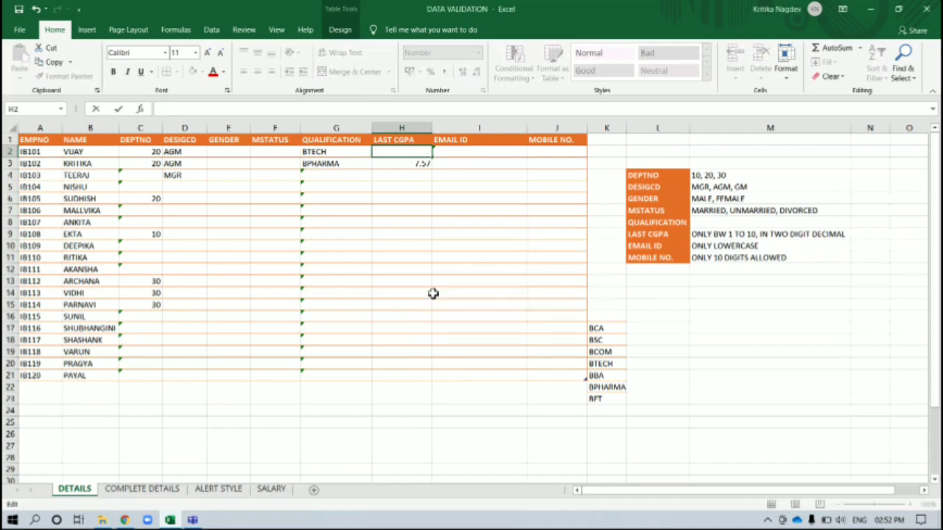
pyautogui.write('8.64879')
pyautogui.press('Return')
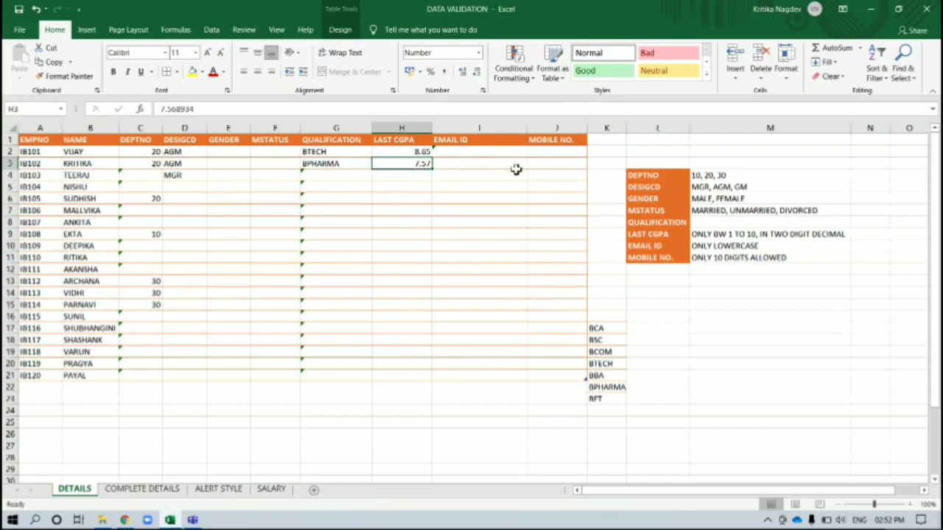
# Step: Choose Text length validation for MOBILE NO. cell J2
pyautogui.click(552, 150)
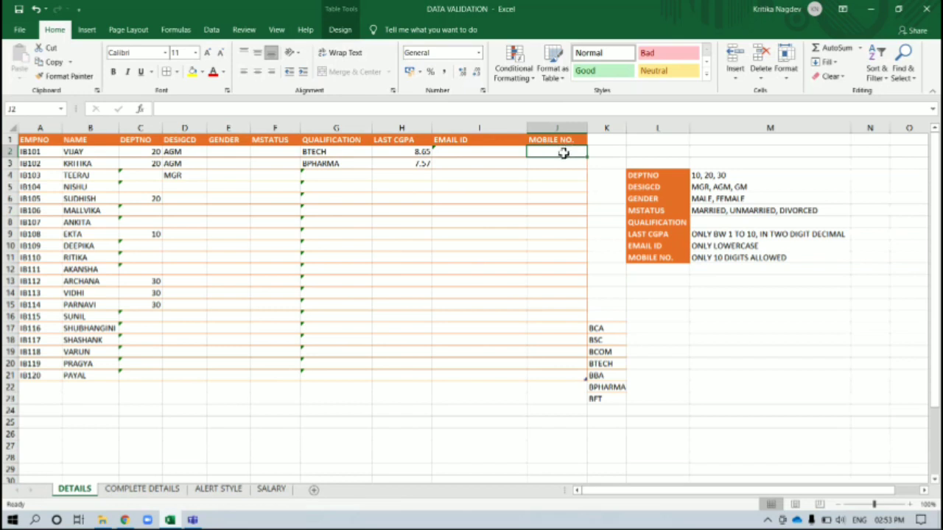
pyautogui.press('alt')
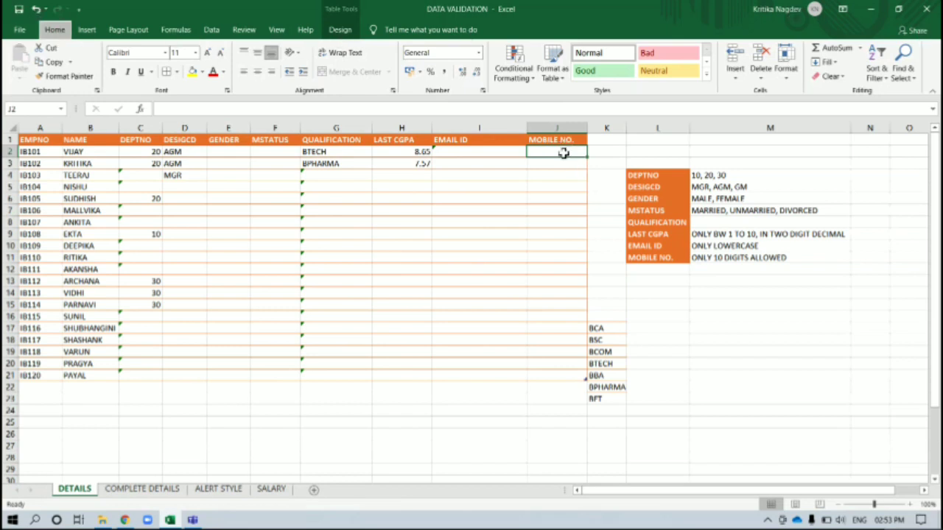
pyautogui.press('a')
pyautogui.press('v')
pyautogui.press('v')
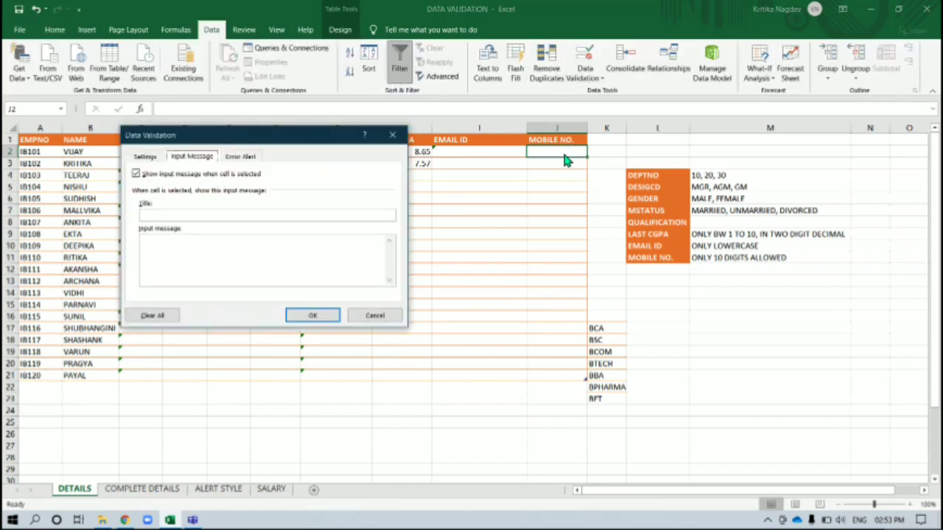
pyautogui.click(146, 158)
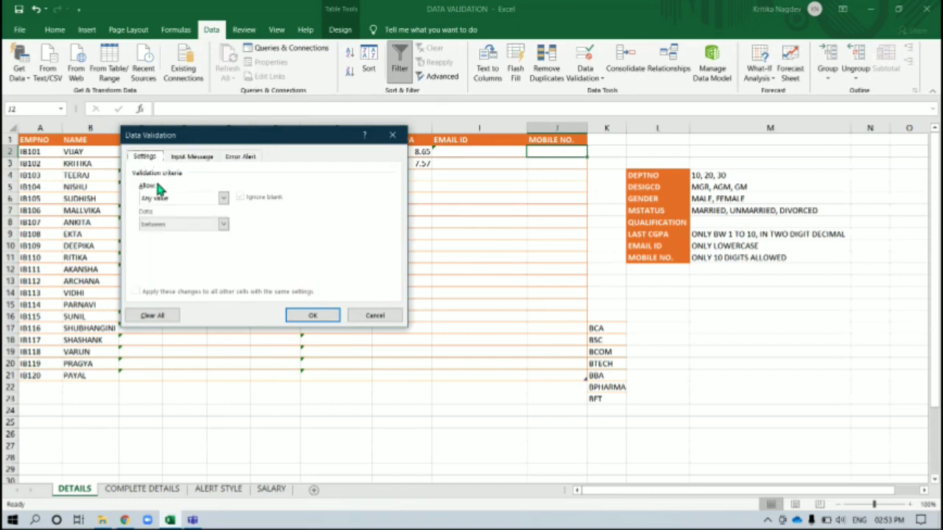
pyautogui.click(223, 197)
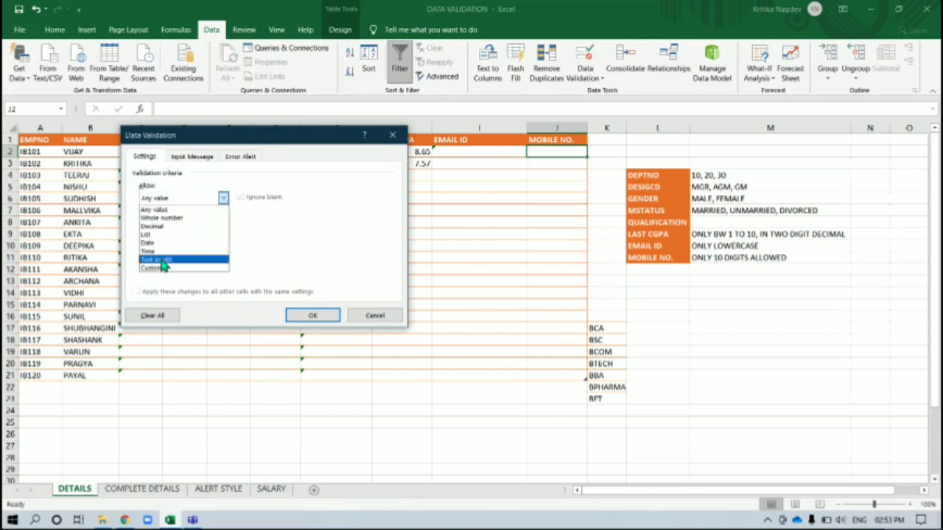
pyautogui.click(163, 261)
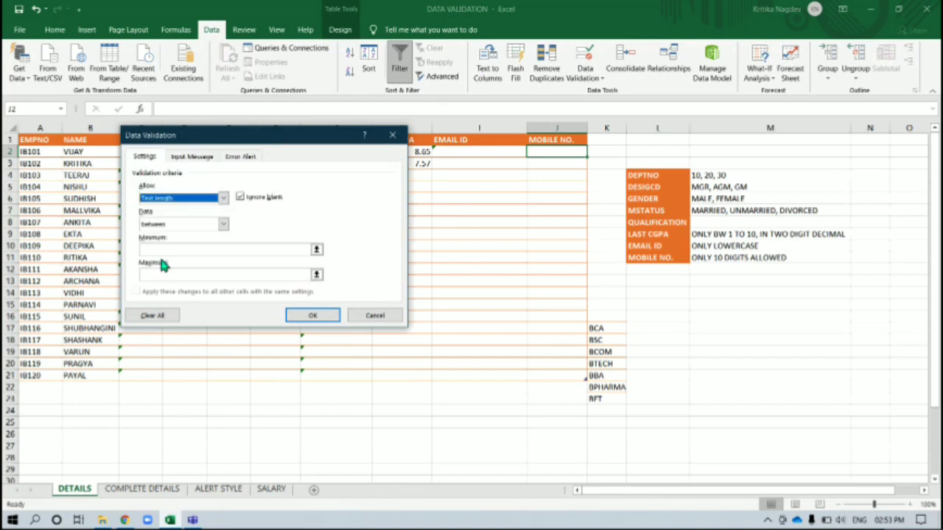
# Step: Require the text length to equal 10 and apply the rule
pyautogui.click(249, 251)
pyautogui.write('10')
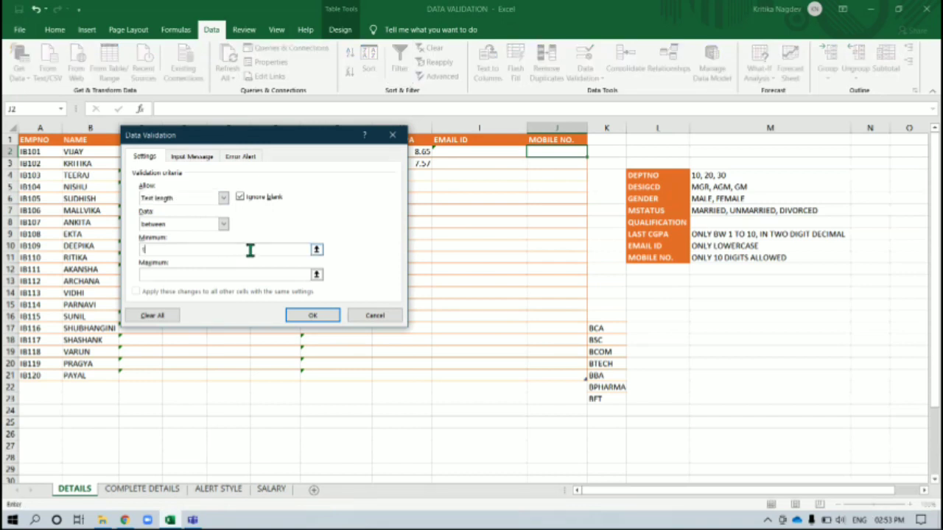
pyautogui.click(224, 274)
pyautogui.write('10')
pyautogui.click(224, 224)
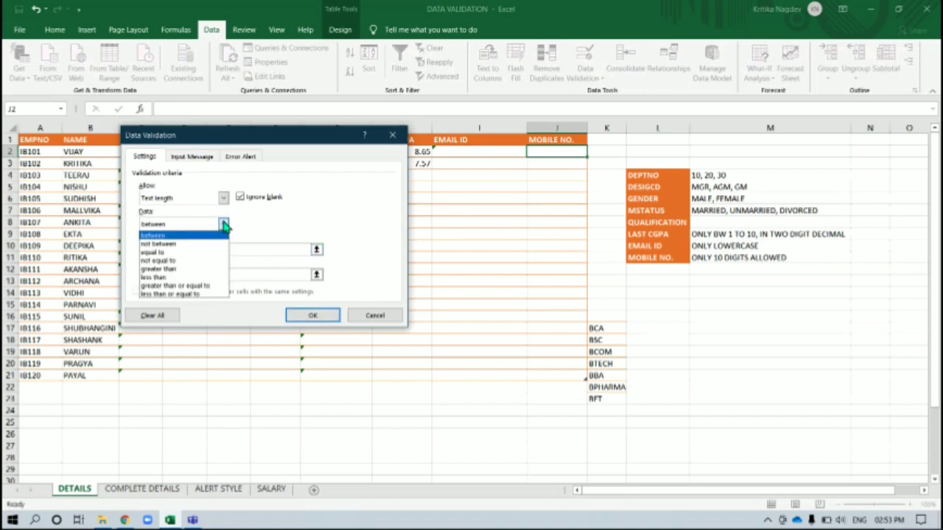
pyautogui.click(178, 252)
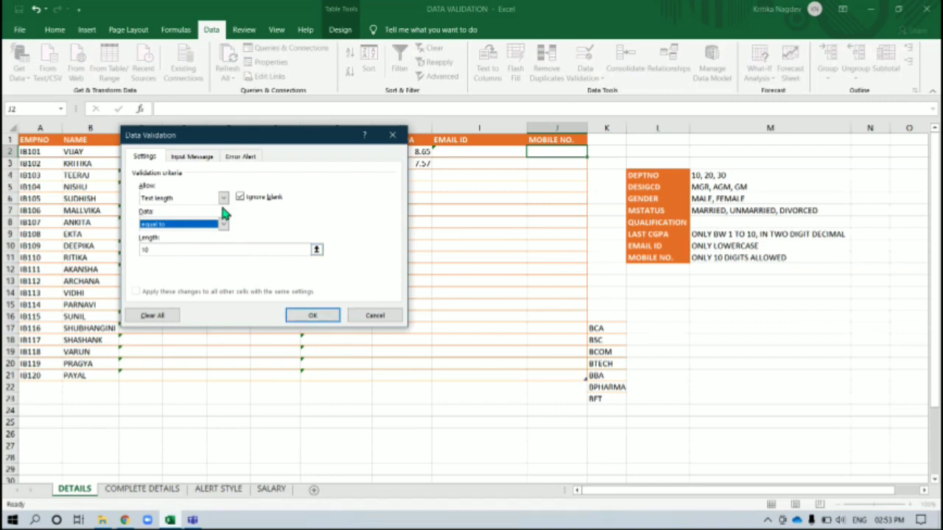
pyautogui.click(222, 225)
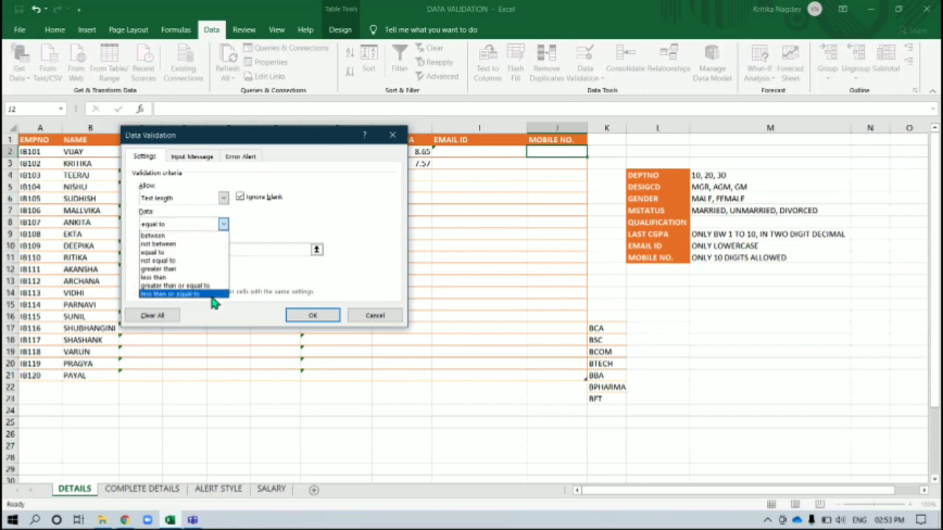
pyautogui.click(165, 253)
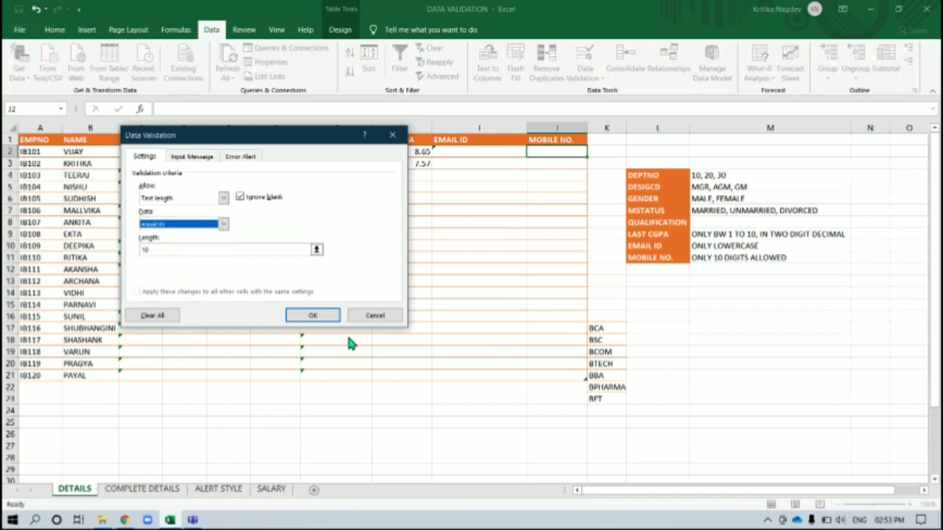
pyautogui.click(313, 316)
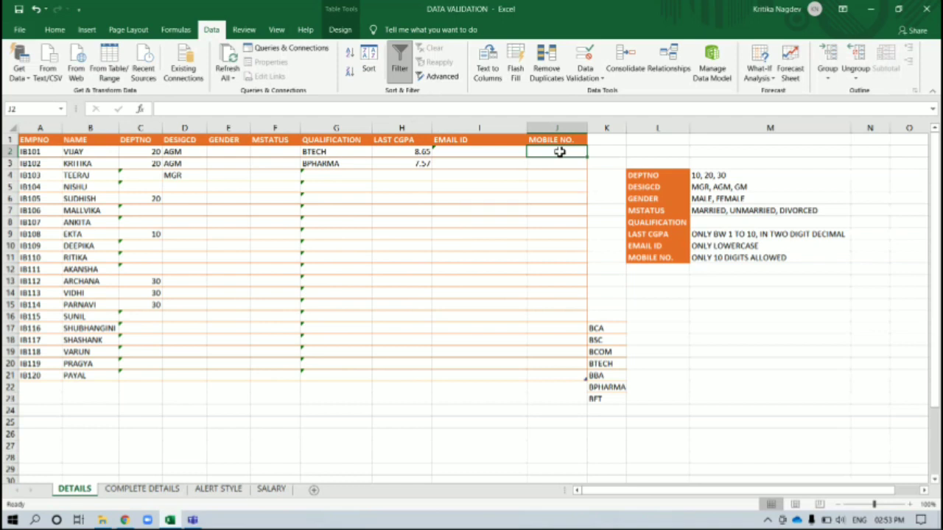
# Step: Enter a 10-digit mobile number in J2
pyautogui.write('985632')
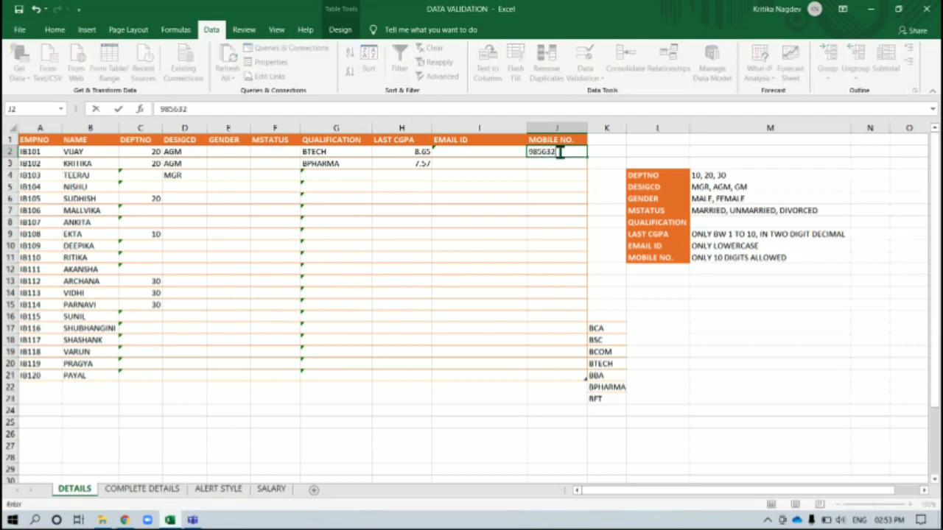
pyautogui.write('7412')
pyautogui.press('Return')
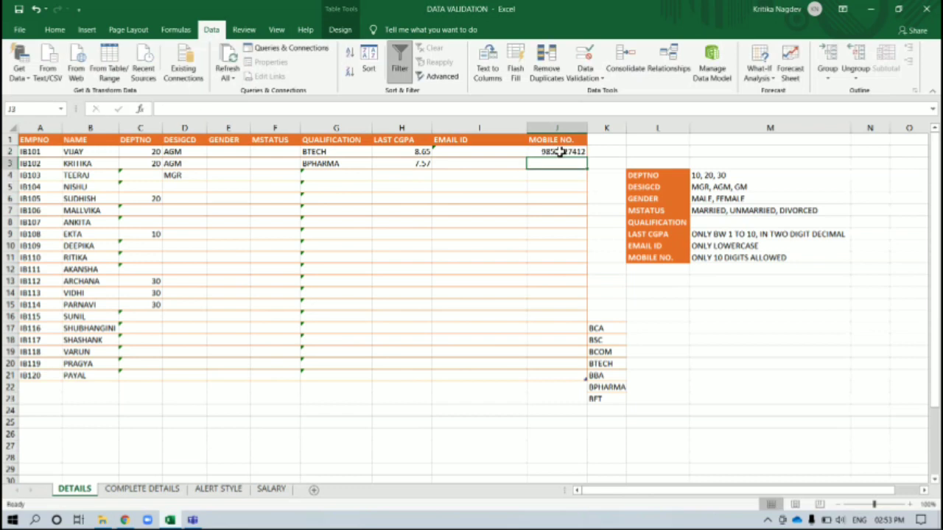
pyautogui.click(561, 152)
# Step: Test the rule by making J2's number 11 digits long, which is rejected
pyautogui.doubleClick(560, 151)
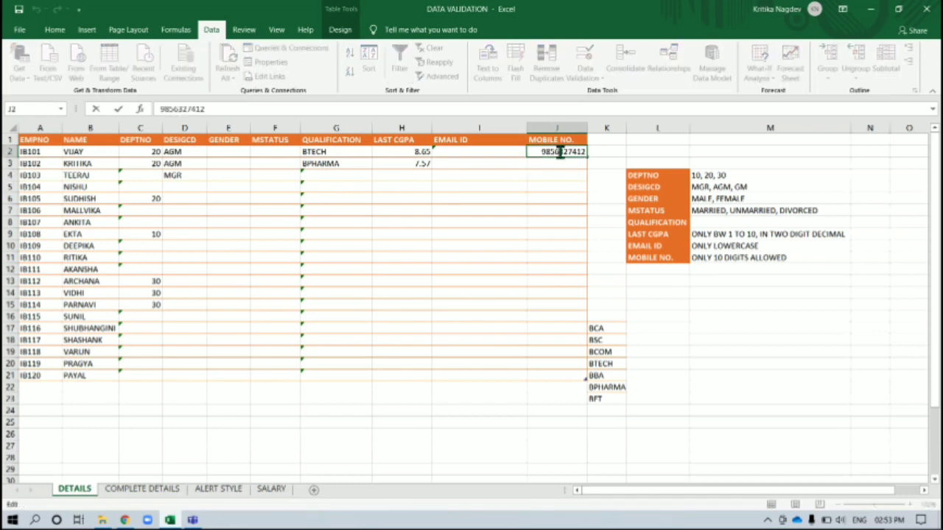
pyautogui.doubleClick(560, 152)
pyautogui.click(560, 152)
pyautogui.write('3')
pyautogui.press('Return')
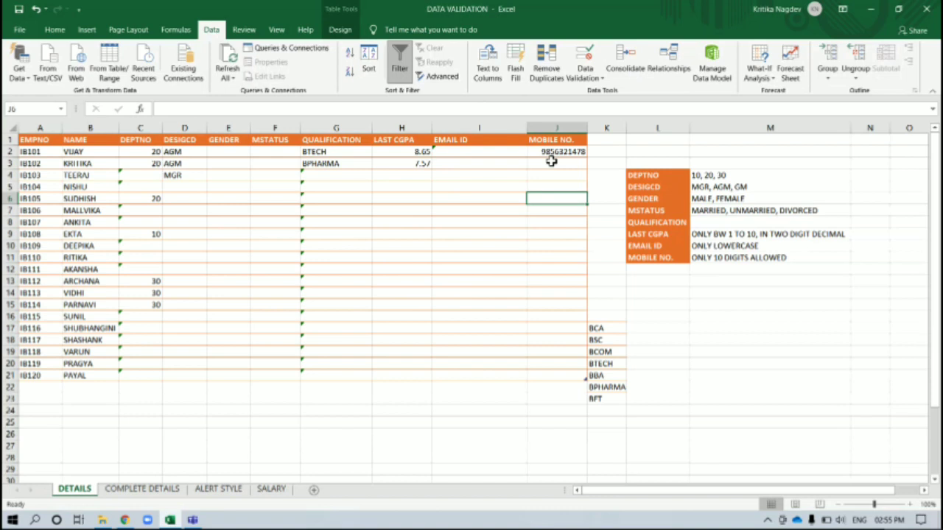
pyautogui.press('Up')
pyautogui.press('Up')
pyautogui.press('Up')
pyautogui.press('Up')
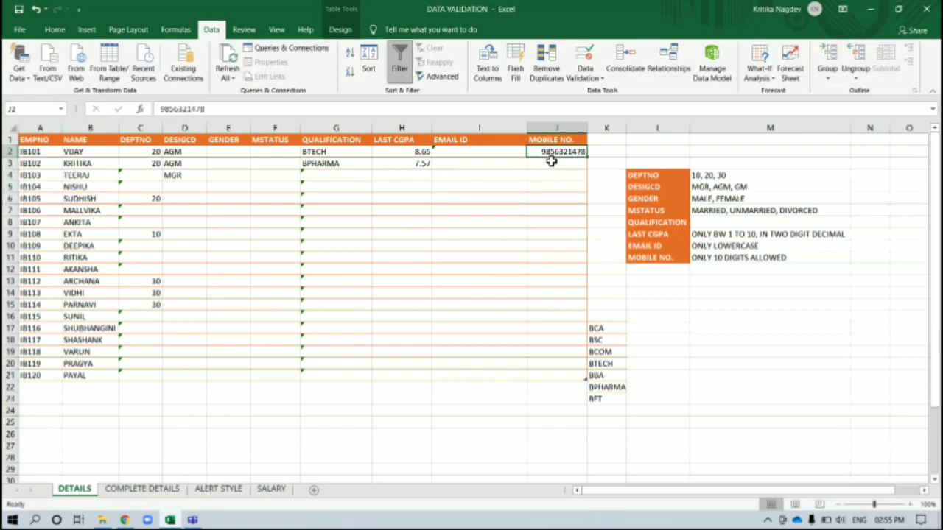
pyautogui.press('Left')
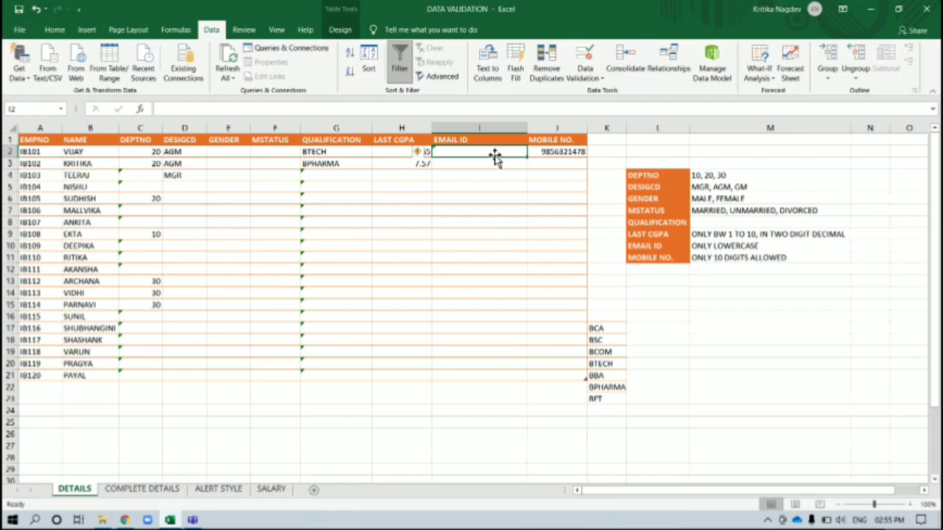
# Step: Give I2 the custom validation rule =AND(EXACT(I2,LOWER(I2)),ISTEXT(I2)) so only lowercase text is allowed
pyautogui.click(587, 81)
pyautogui.click(608, 93)
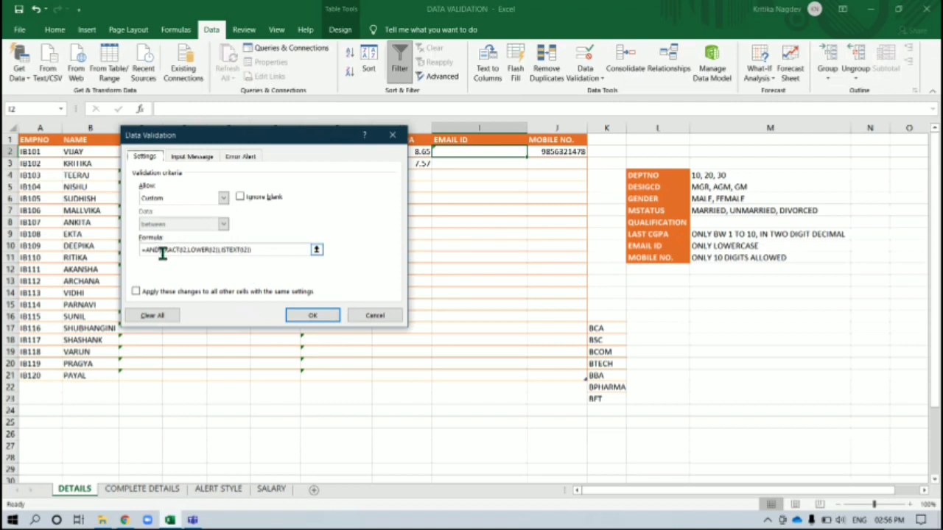
pyautogui.click(307, 313)
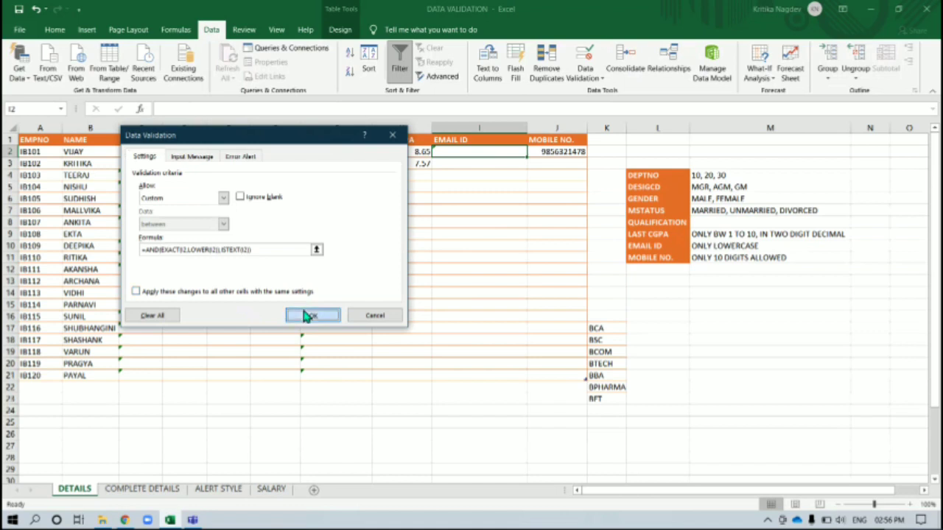
# Step: Test I2 with uppercase FGF, retry after the rejection, and enter a lowercase e-mail address instead
pyautogui.doubleClick(485, 152)
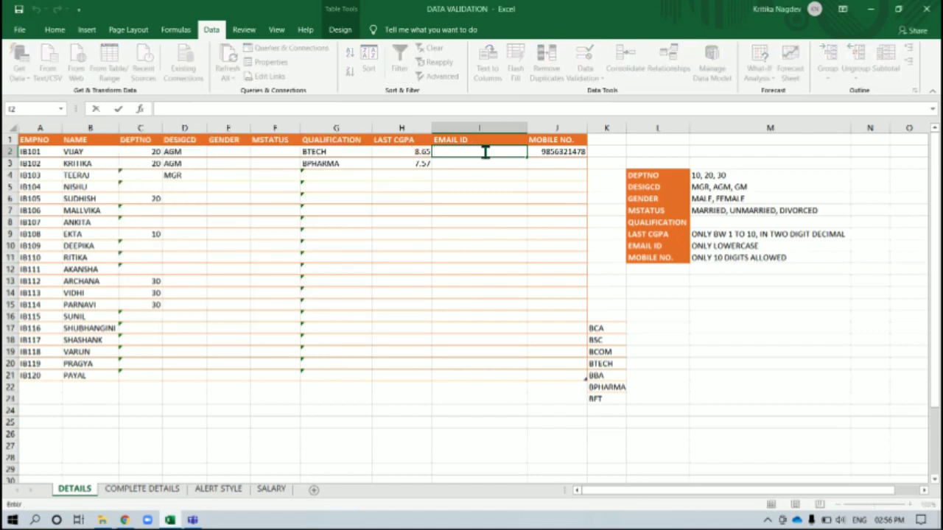
pyautogui.write('FGF')
pyautogui.press('Return')
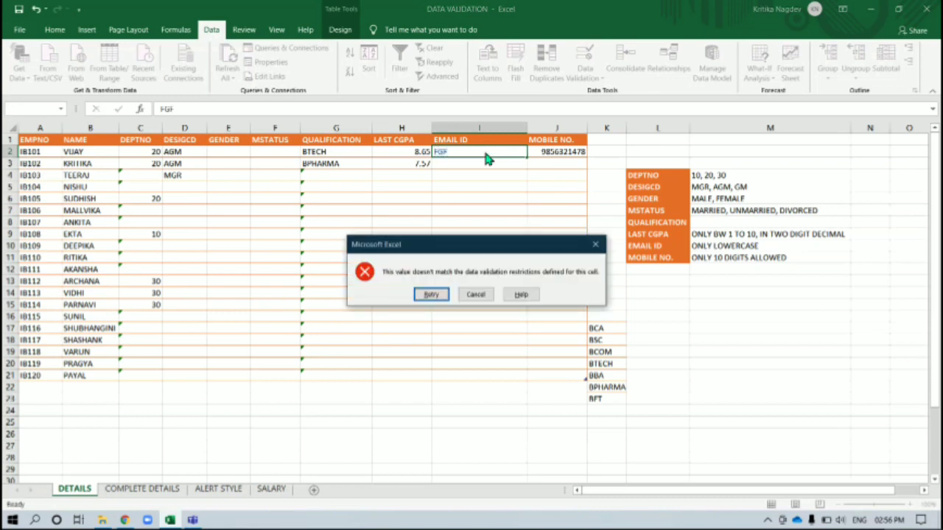
pyautogui.click(431, 294)
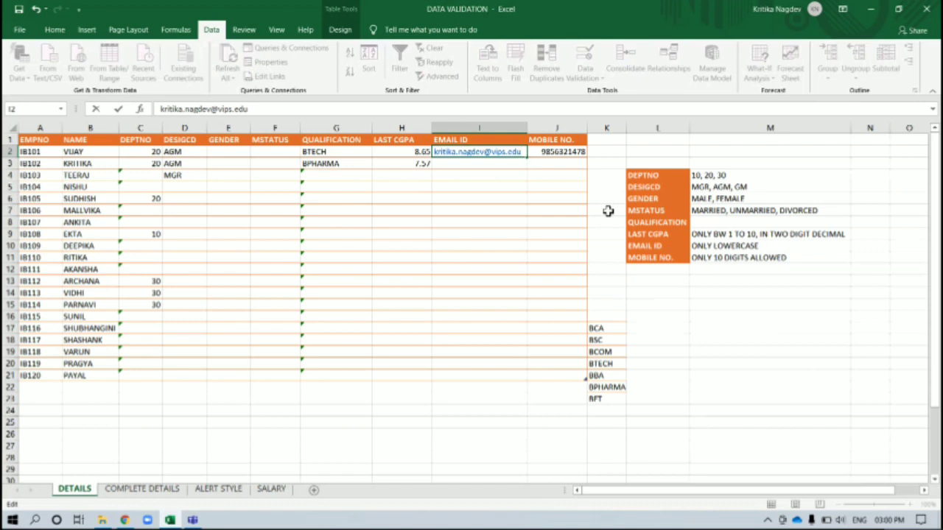
pyautogui.press('BackSpace')
pyautogui.press('BackSpace')
pyautogui.press('BackSpace')
pyautogui.press('BackSpace')
pyautogui.press('BackSpace')
pyautogui.press('BackSpace')
pyautogui.press('BackSpace')
pyautogui.press('BackSpace')
pyautogui.press('BackSpace')
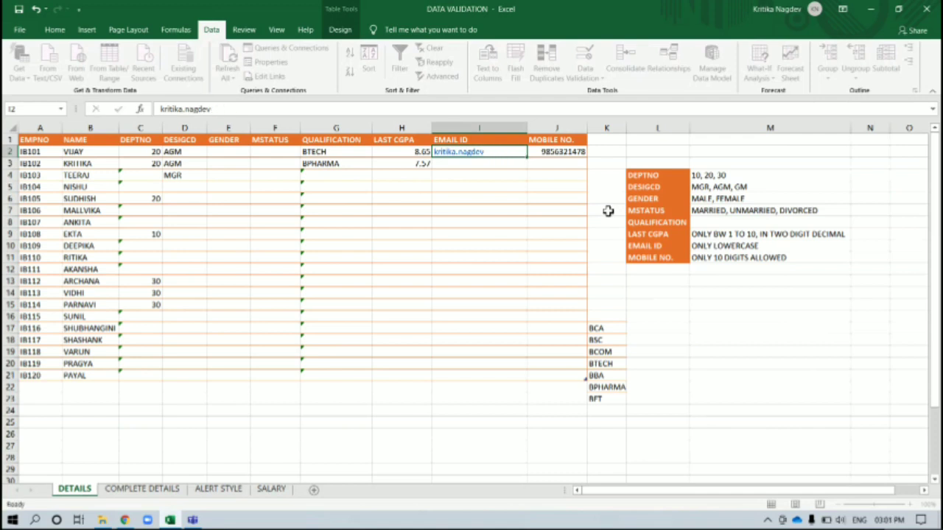
pyautogui.press('Return')
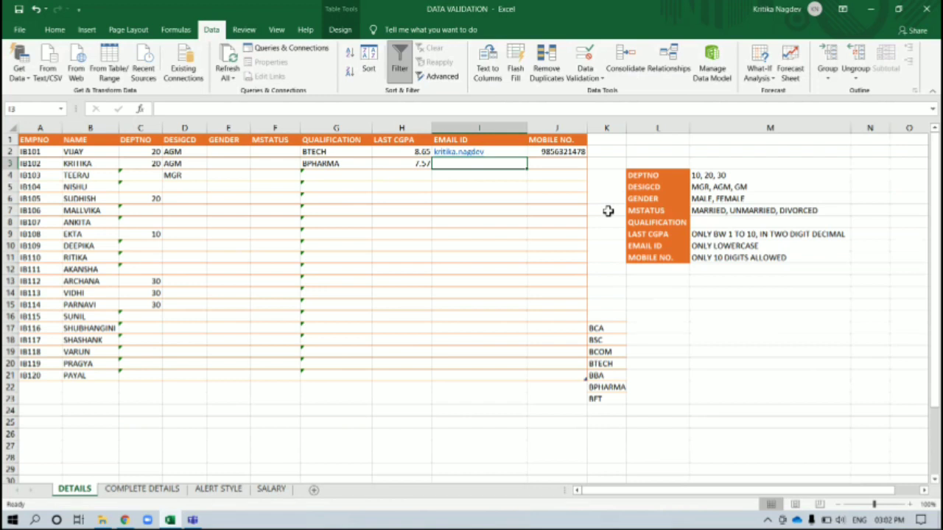
# Step: On the ALERT STYLE sheet, open Data Validation for Q22 using Alt, A, V, V
pyautogui.click(219, 490)
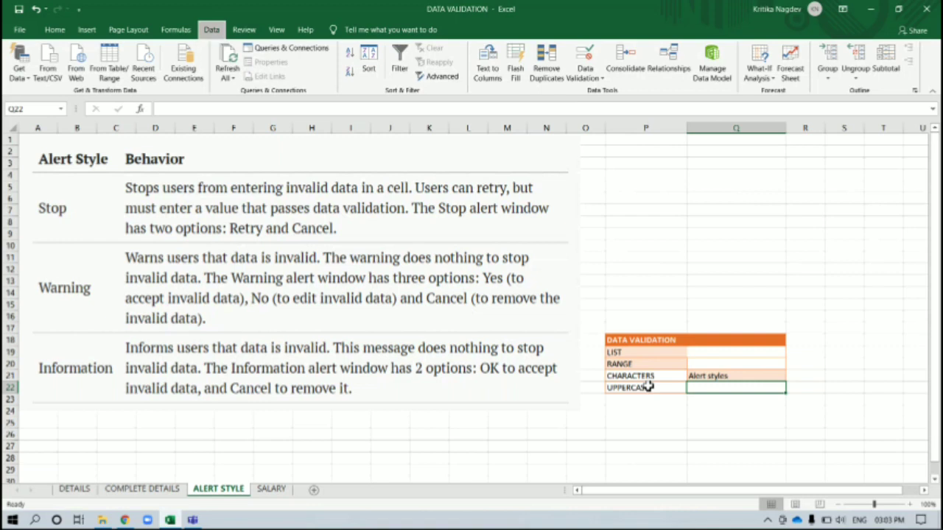
pyautogui.press('alt')
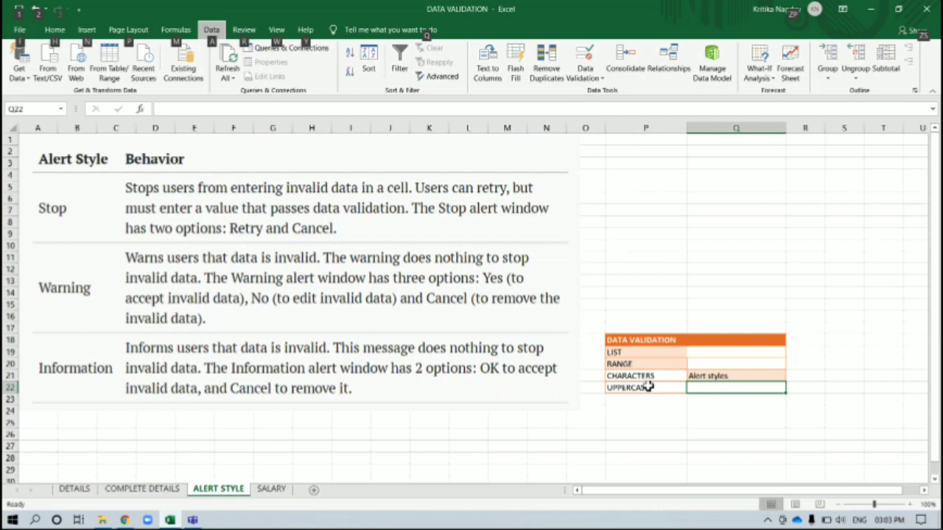
pyautogui.press('a')
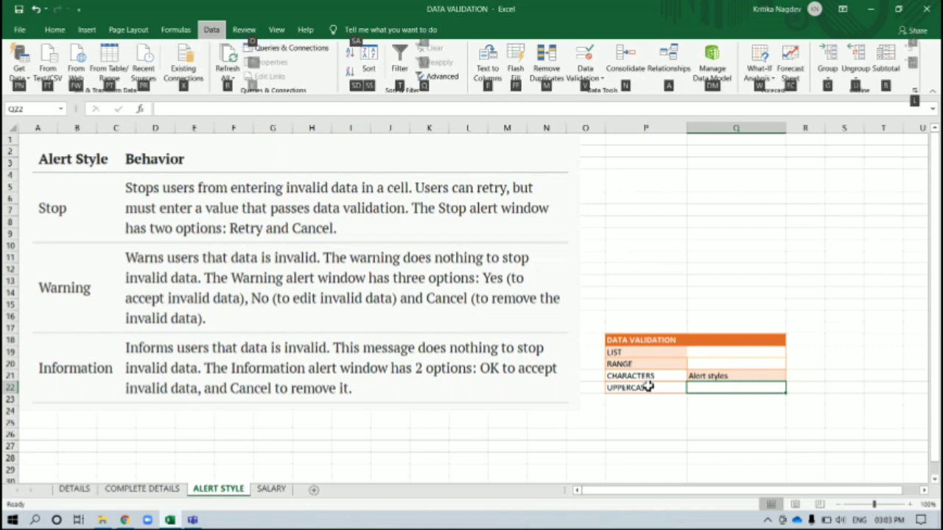
pyautogui.press('v')
pyautogui.press('v')
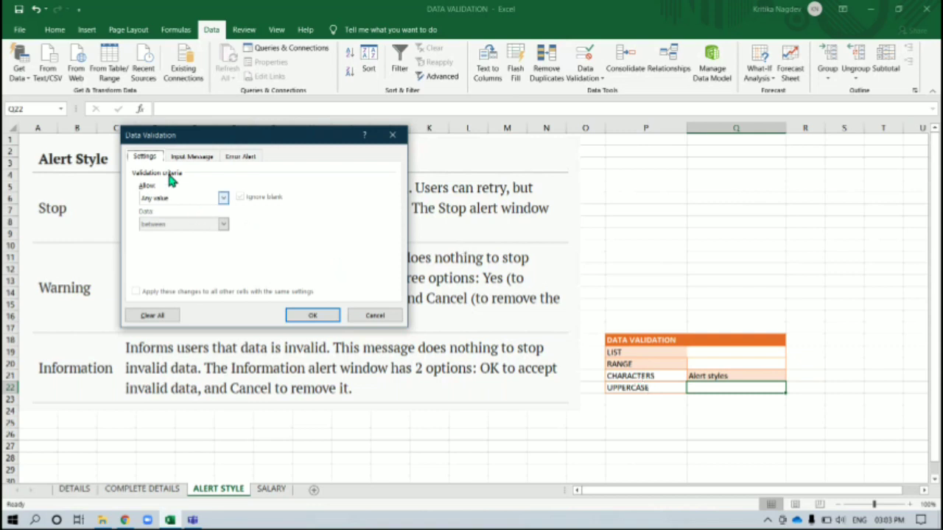
# Step: View the Stop, Warning and Information error alert styles, then cancel without changes
pyautogui.click(191, 157)
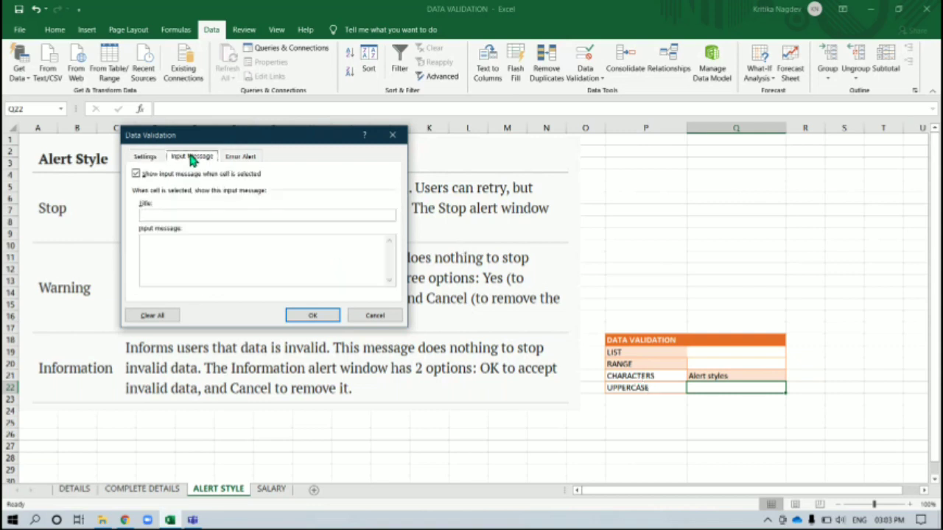
pyautogui.click(241, 157)
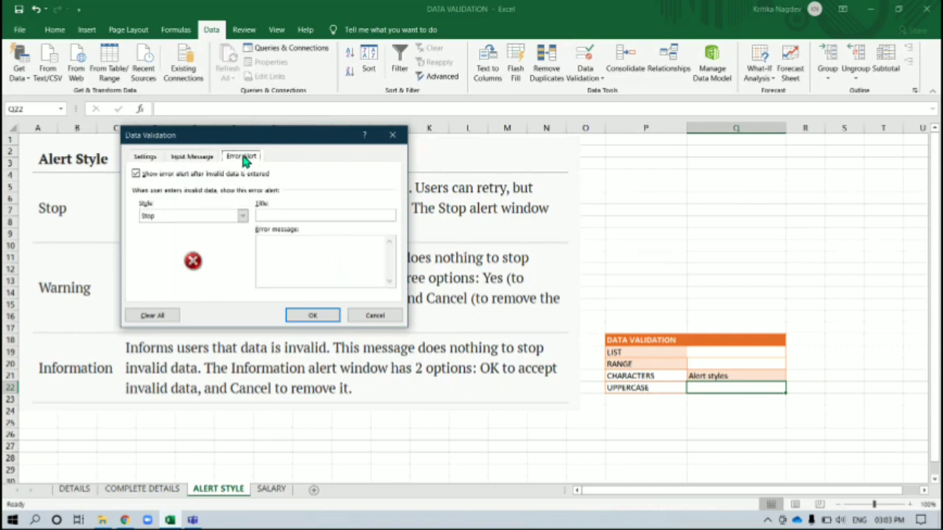
pyautogui.click(243, 216)
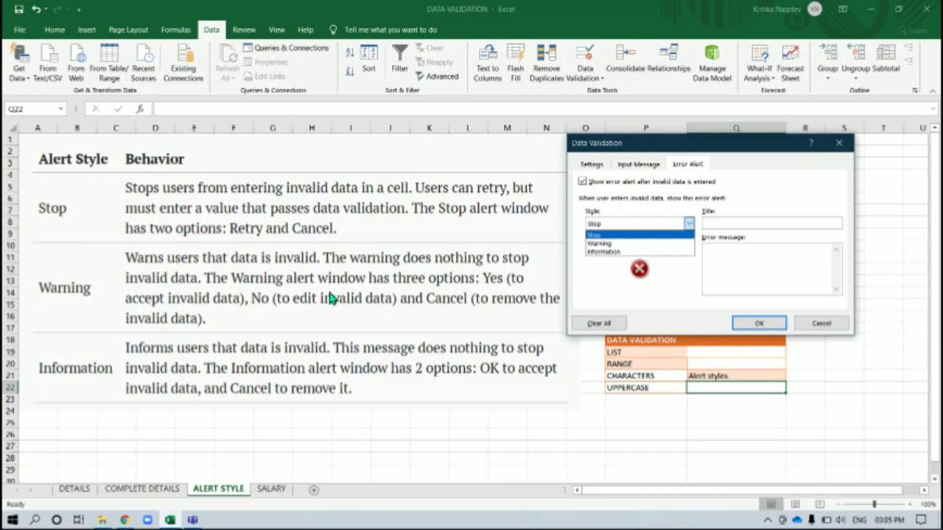
pyautogui.click(821, 324)
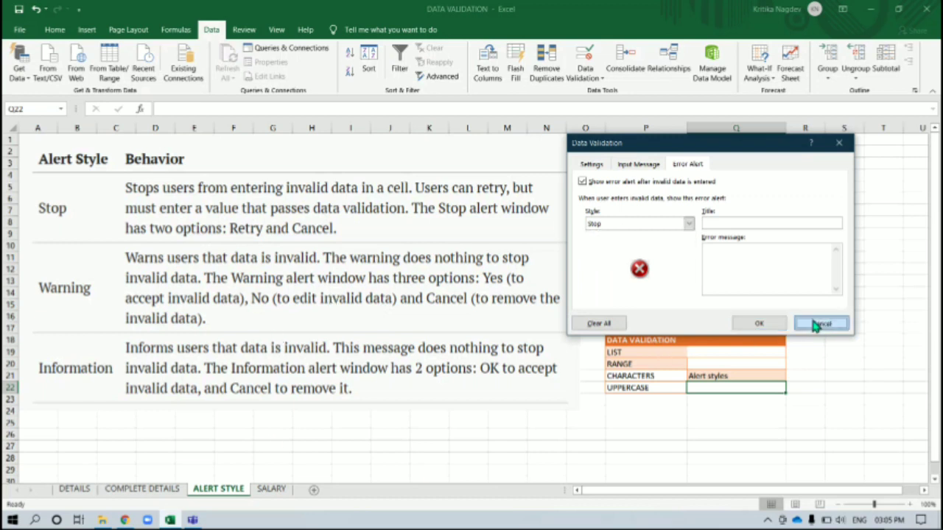
pyautogui.click(820, 325)
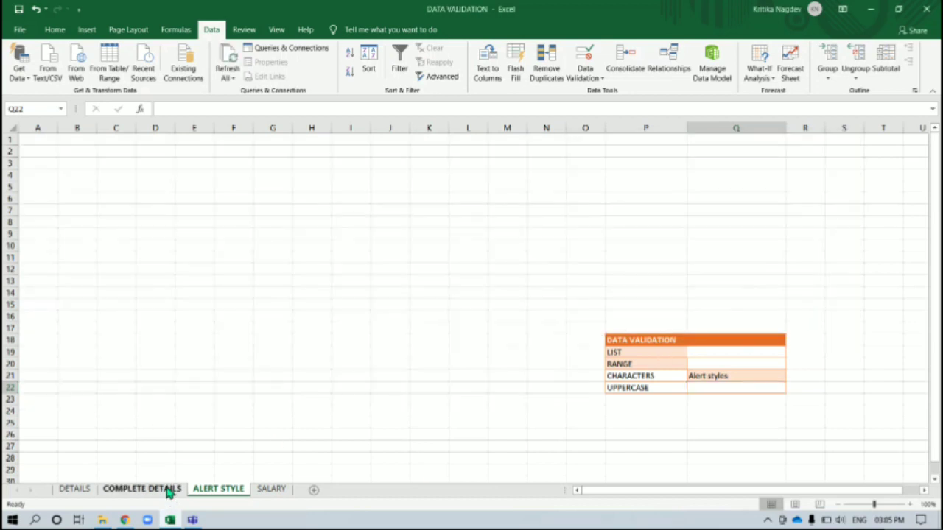
# Step: On COMPLETE DETAILS, review H2's CGPA input message and error alert settings
pyautogui.click(143, 490)
pyautogui.click(411, 152)
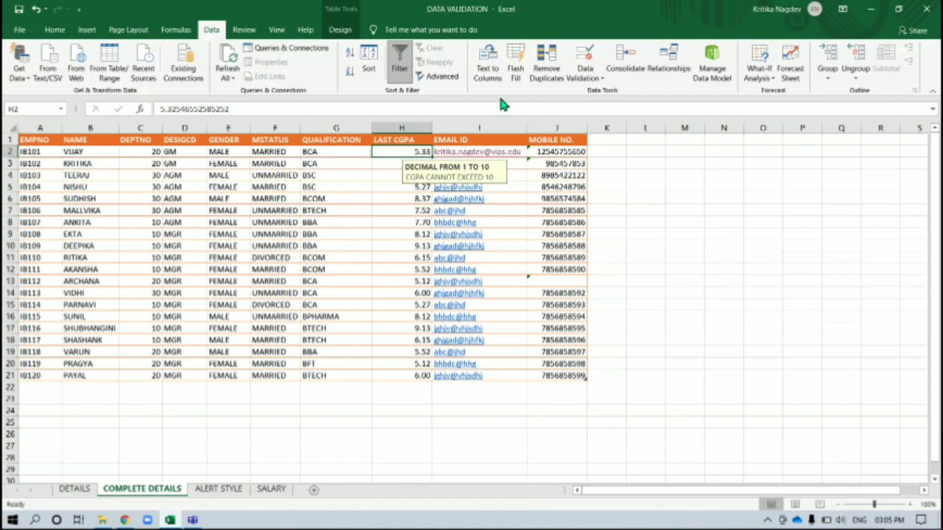
pyautogui.click(585, 77)
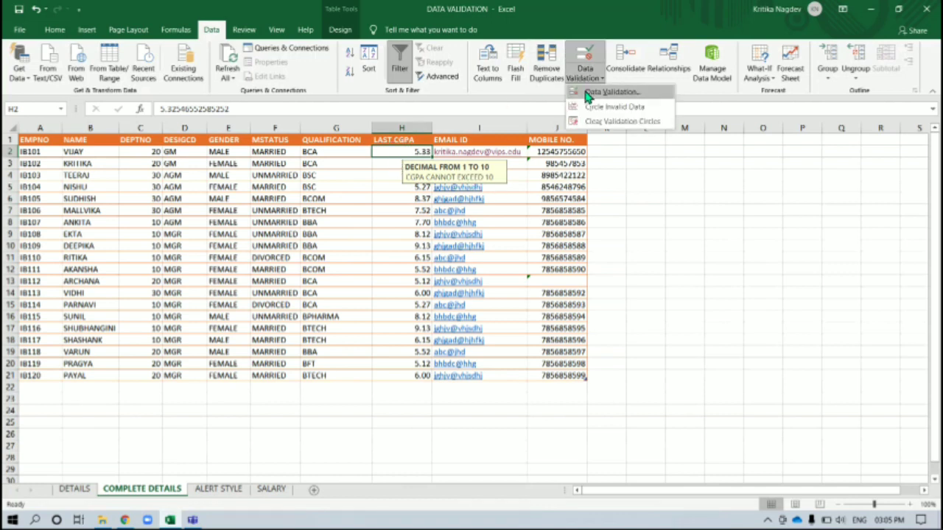
pyautogui.click(589, 93)
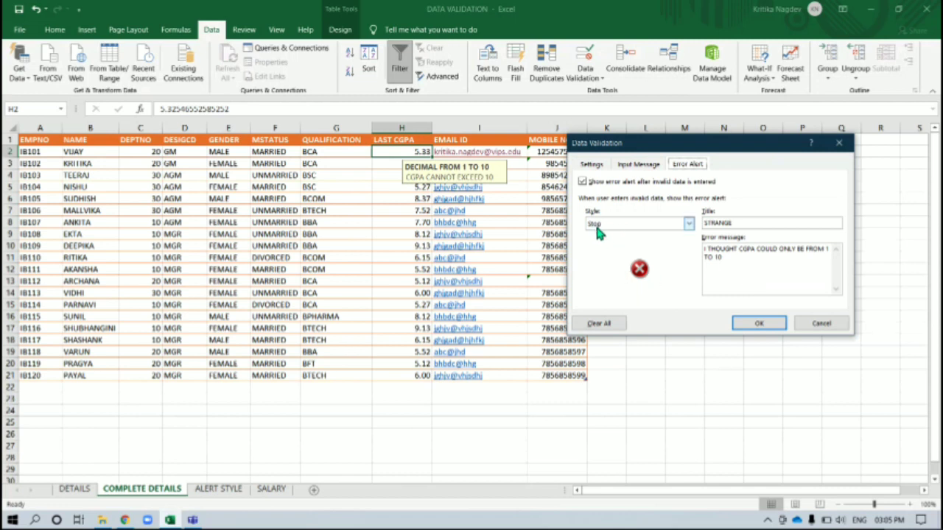
pyautogui.click(636, 165)
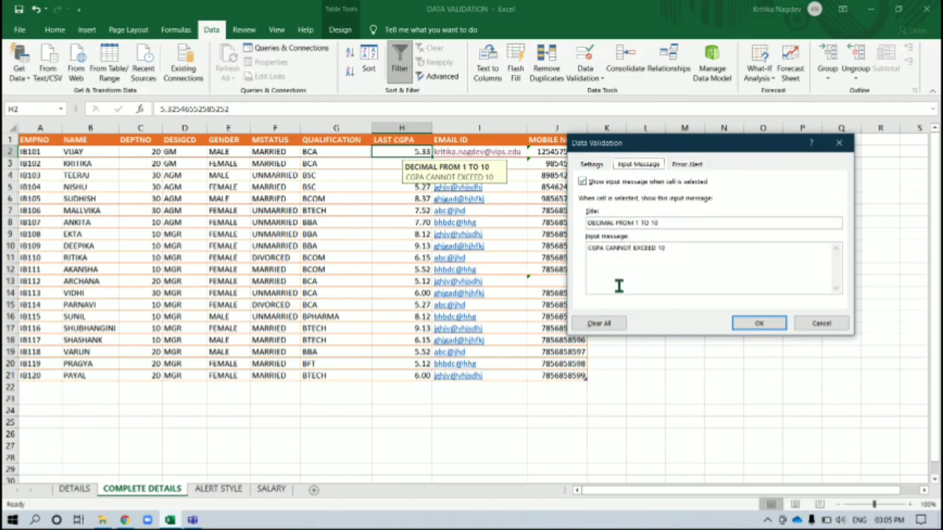
pyautogui.click(693, 165)
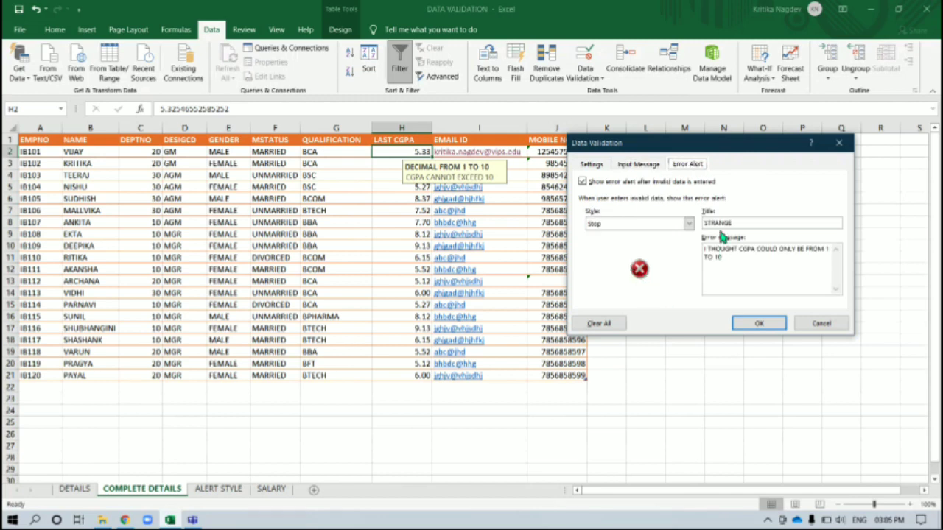
pyautogui.click(761, 323)
pyautogui.click(761, 323)
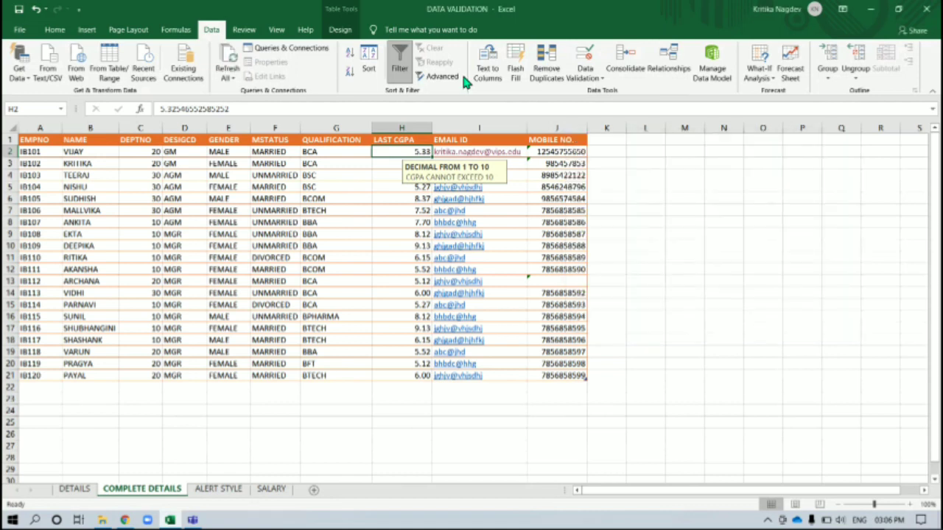
# Step: Enter 11 in H2, retry after the STRANGE stop error, and correct it to 10
pyautogui.write('11')
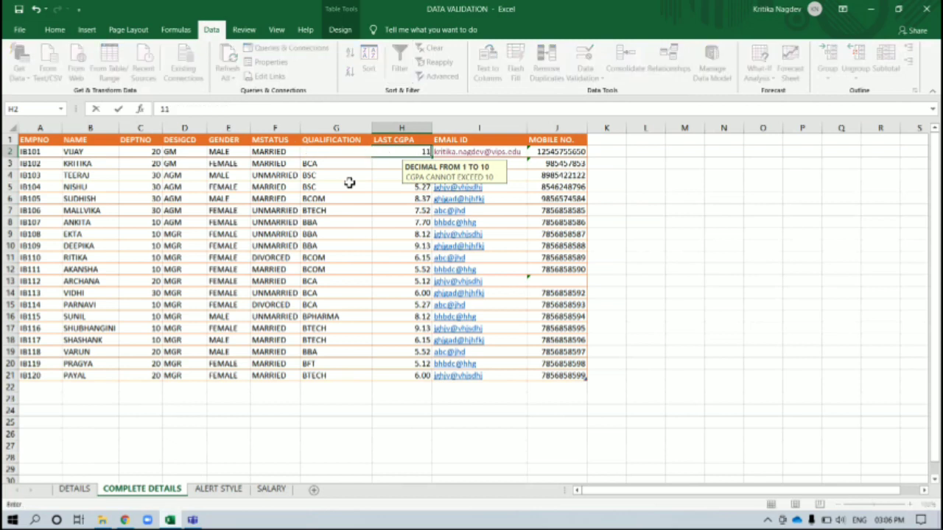
pyautogui.press('Return')
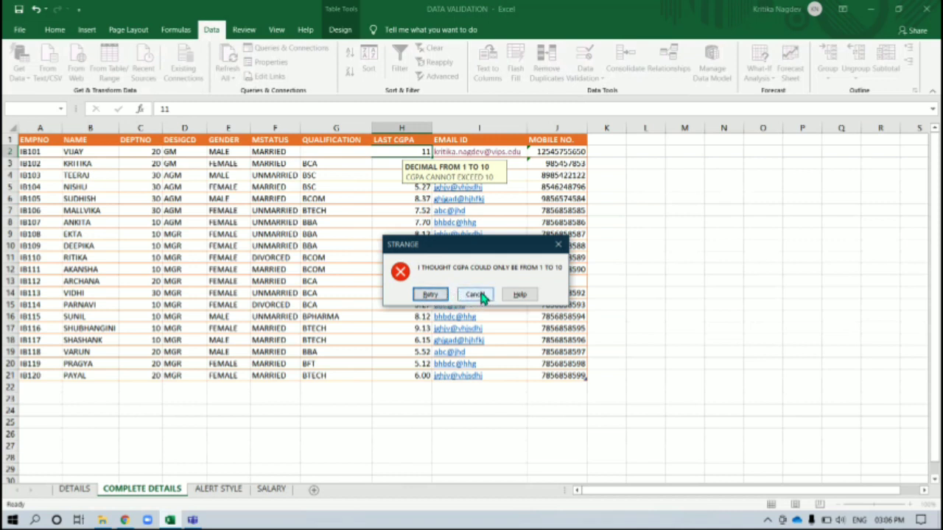
pyautogui.click(430, 294)
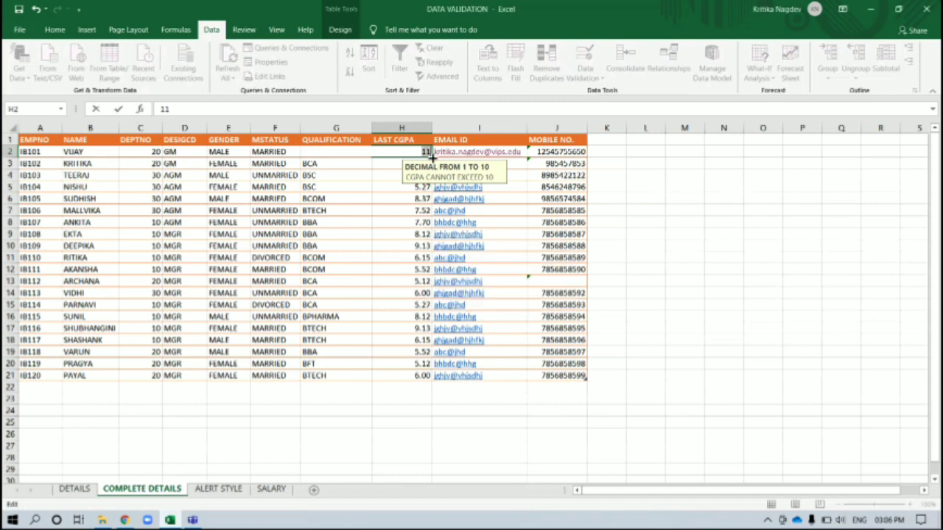
pyautogui.press('BackSpace')
pyautogui.press('BackSpace')
pyautogui.write('10')
pyautogui.press('Return')
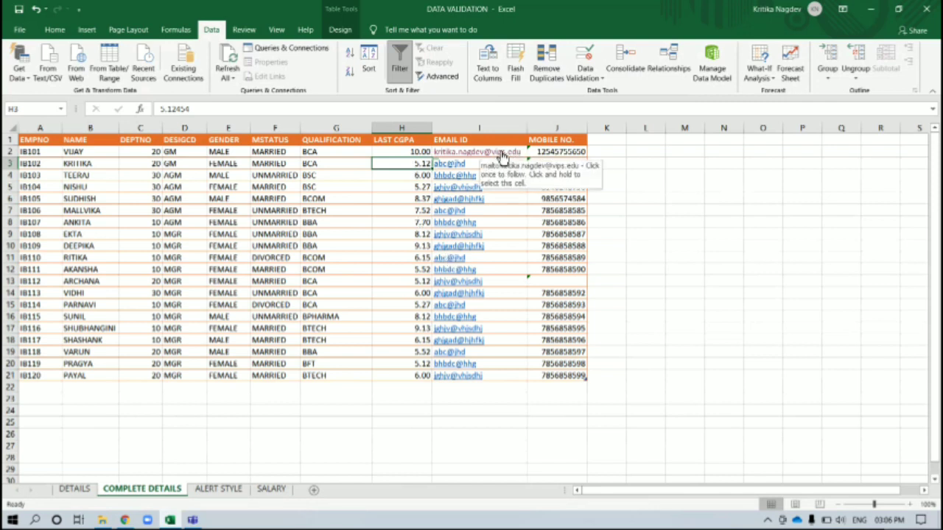
pyautogui.press('Right')
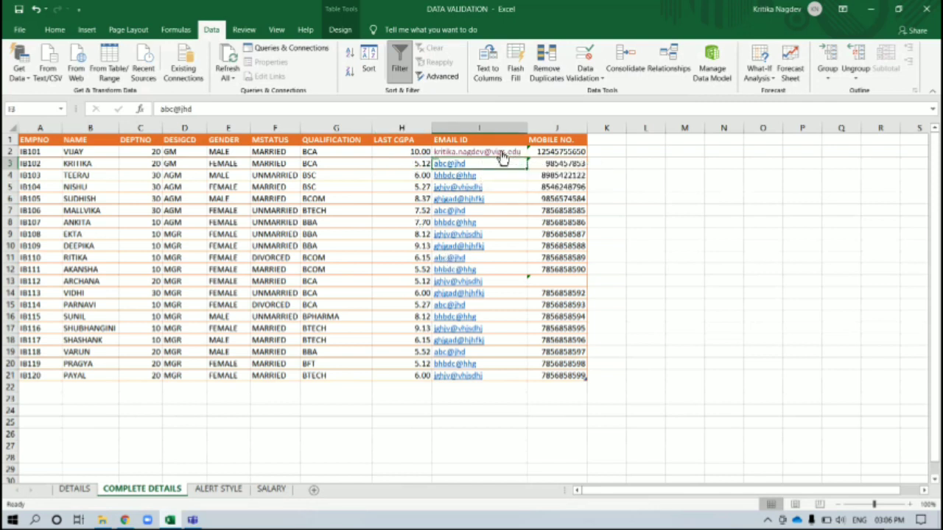
pyautogui.click(586, 77)
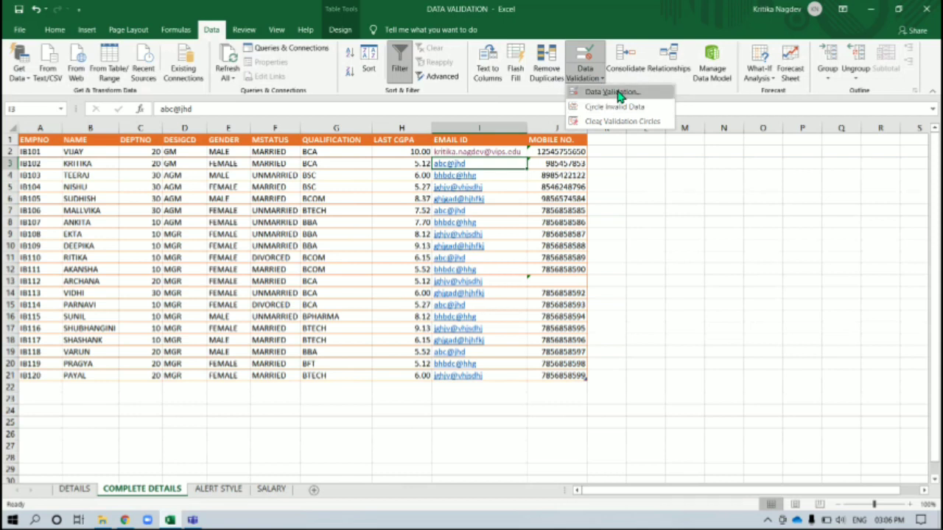
# Step: Review I3's lowercase Warning alert, then keep uppercase ASDG in I4 despite the warning
pyautogui.click(621, 96)
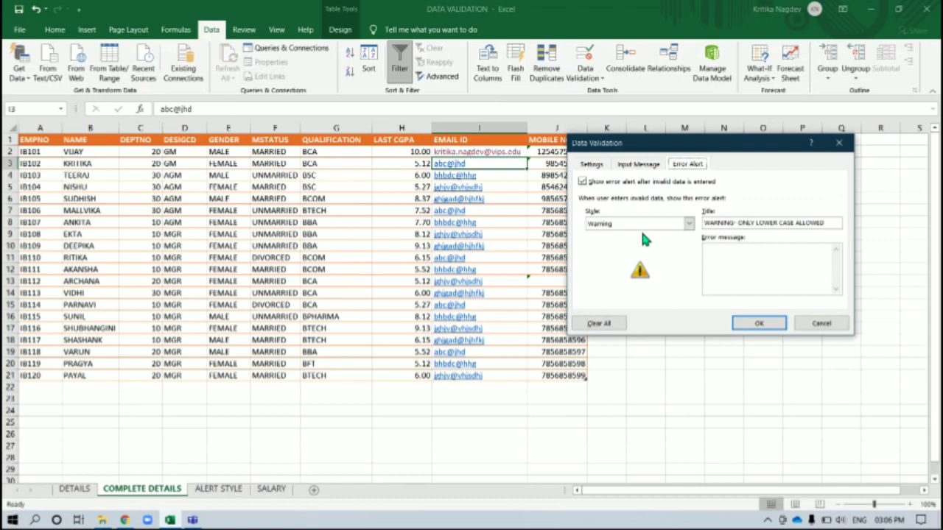
pyautogui.click(772, 325)
pyautogui.press('Down')
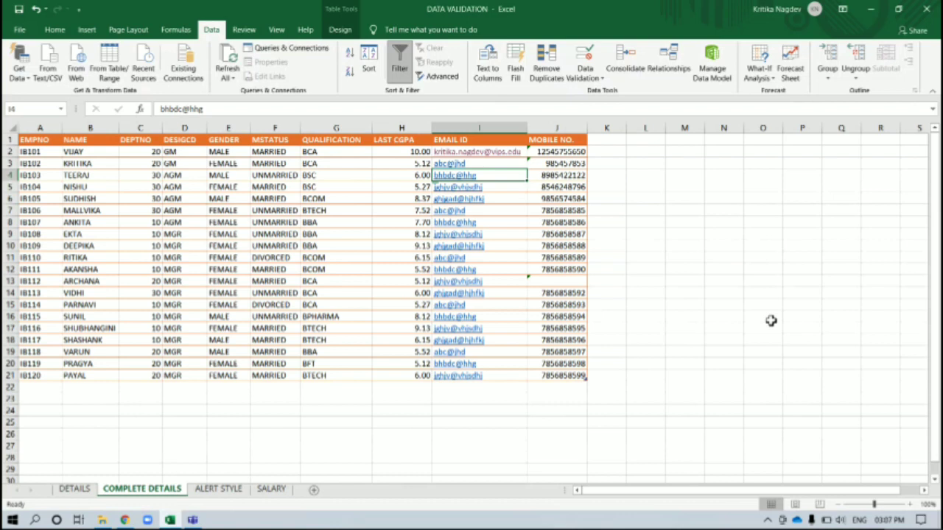
pyautogui.write('ASDG')
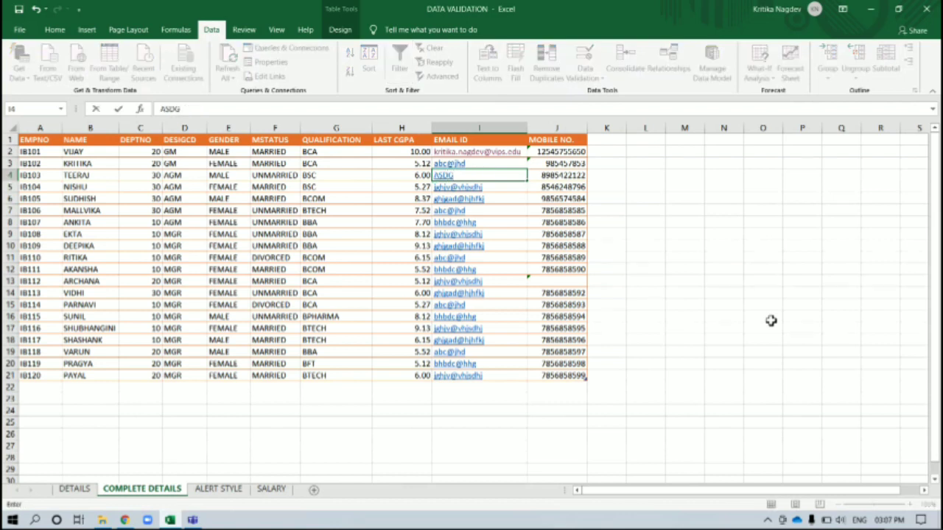
pyautogui.press('Return')
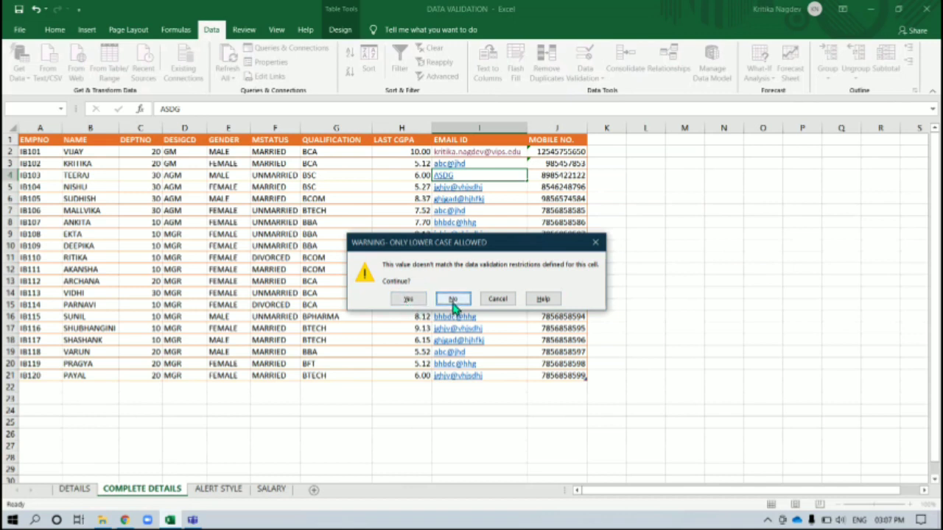
pyautogui.click(409, 299)
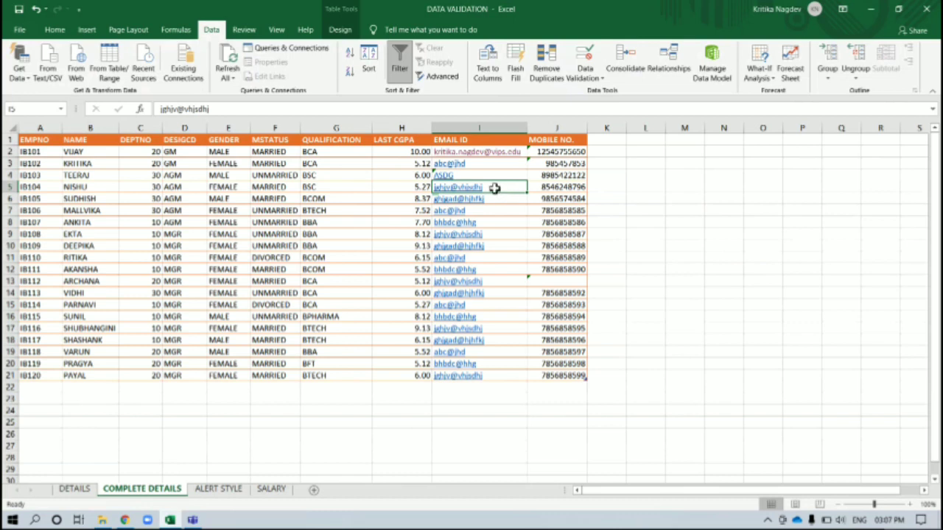
# Step: Try CDFGD in I5, retry after the rejection, and enter lowercase asdsdfgh instead
pyautogui.press('BackSpace')
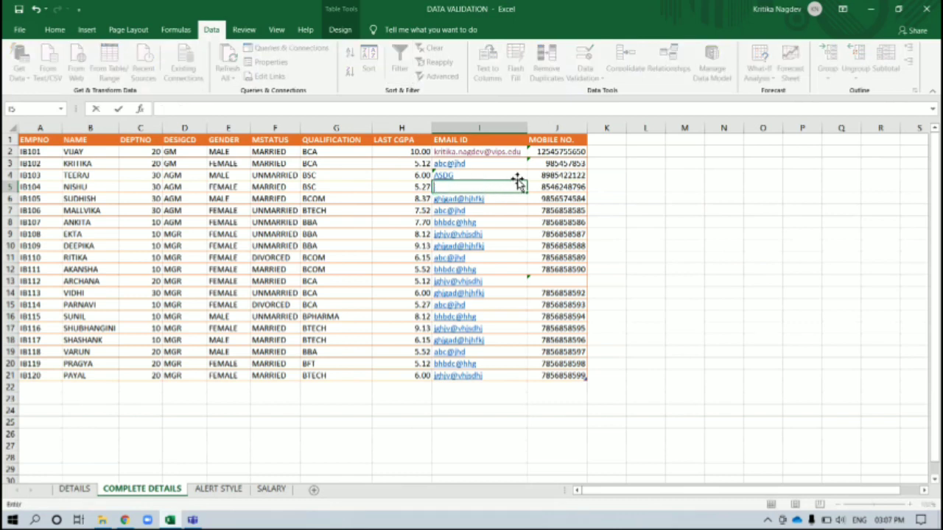
pyautogui.write('CDFGD')
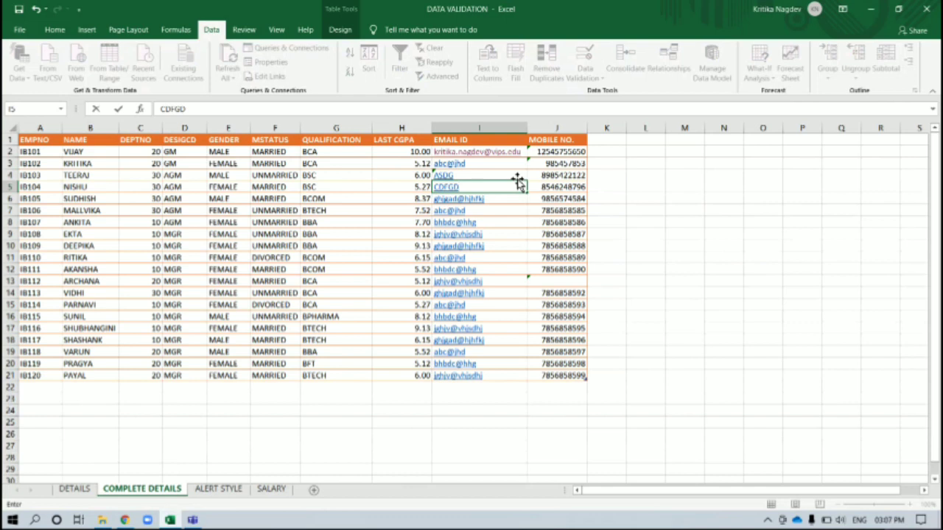
pyautogui.press('Return')
pyautogui.click(452, 299)
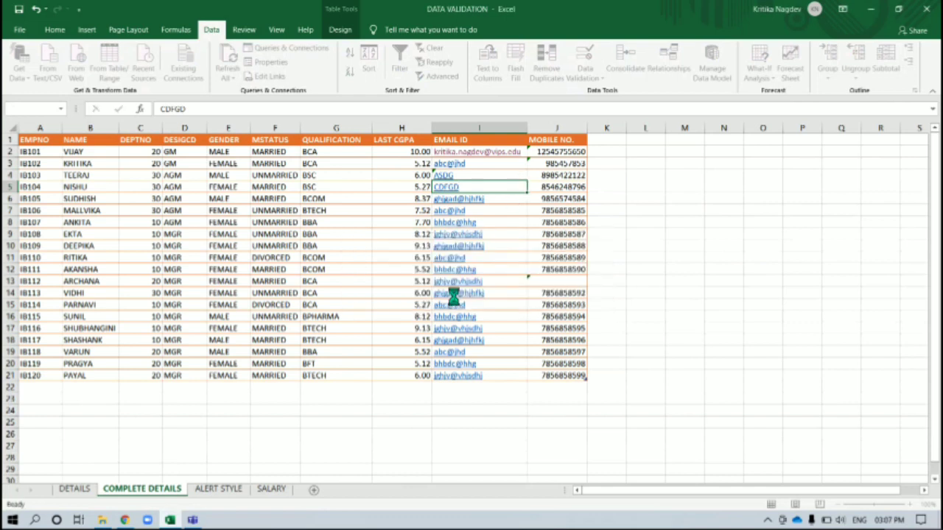
pyautogui.press('BackSpace')
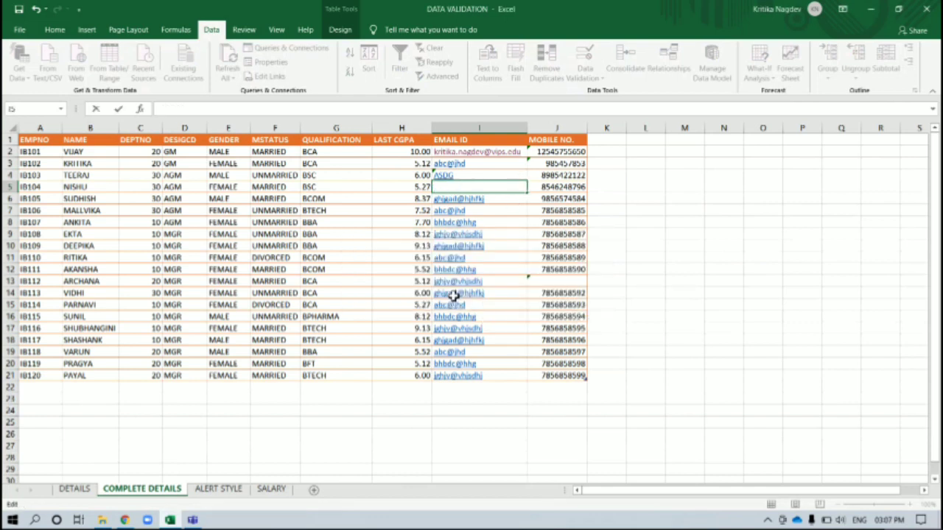
pyautogui.write('asdsdfgh')
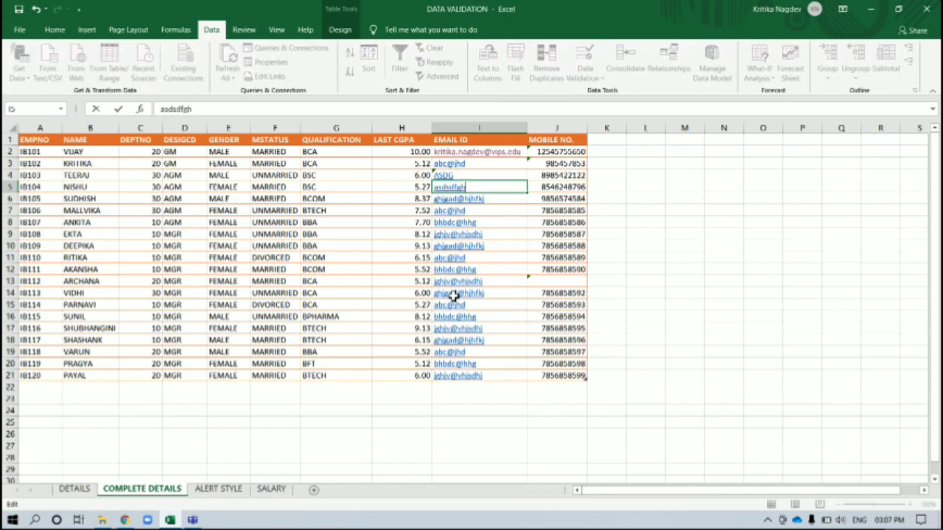
pyautogui.press('Return')
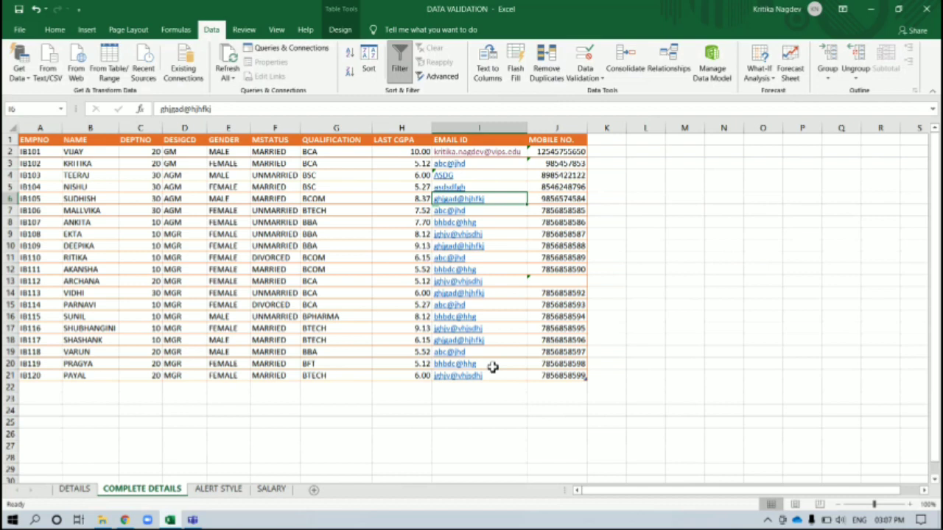
pyautogui.click(568, 151)
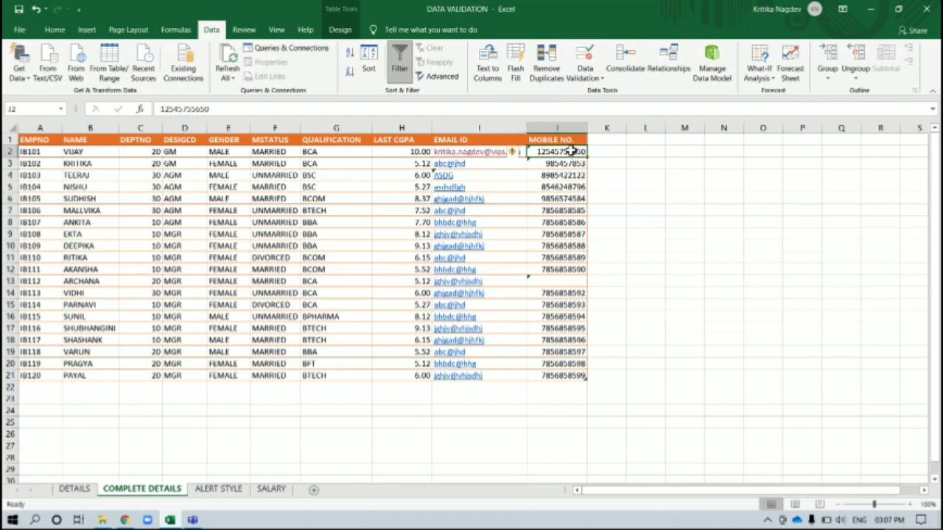
pyautogui.click(587, 77)
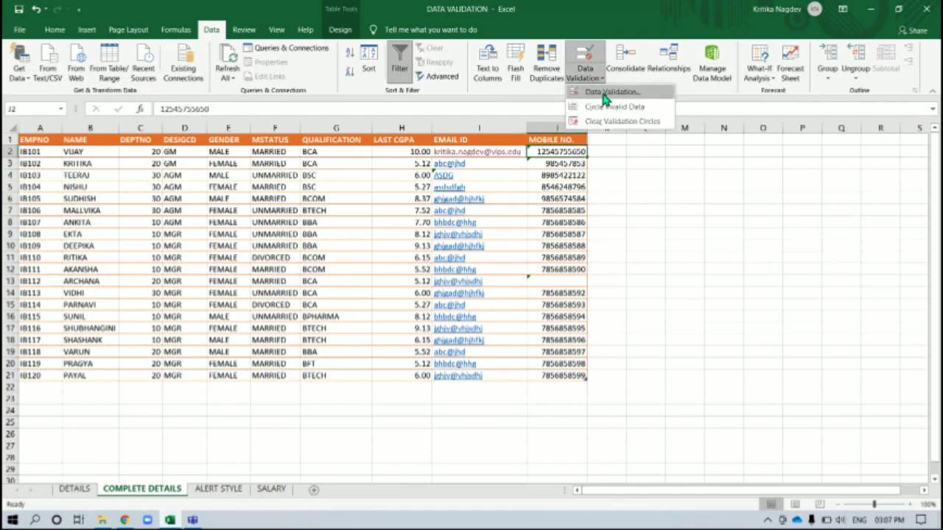
pyautogui.click(604, 93)
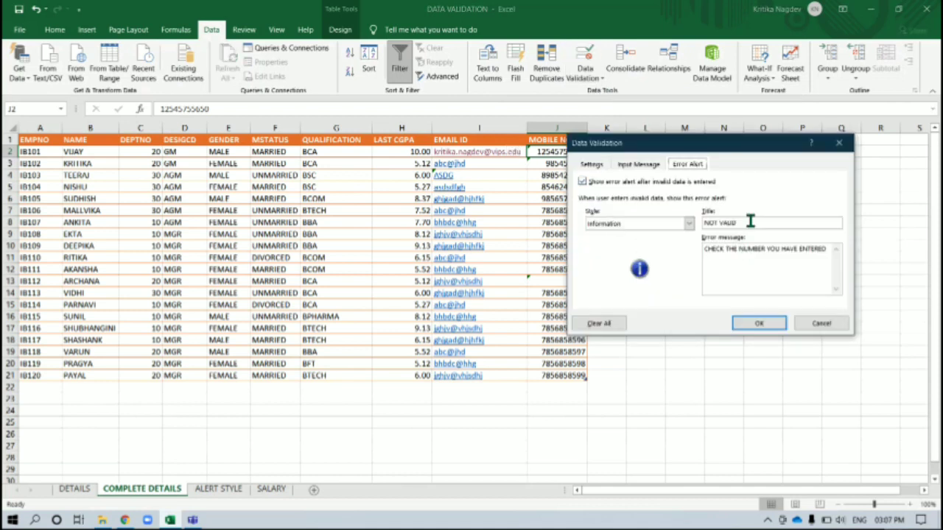
pyautogui.click(631, 225)
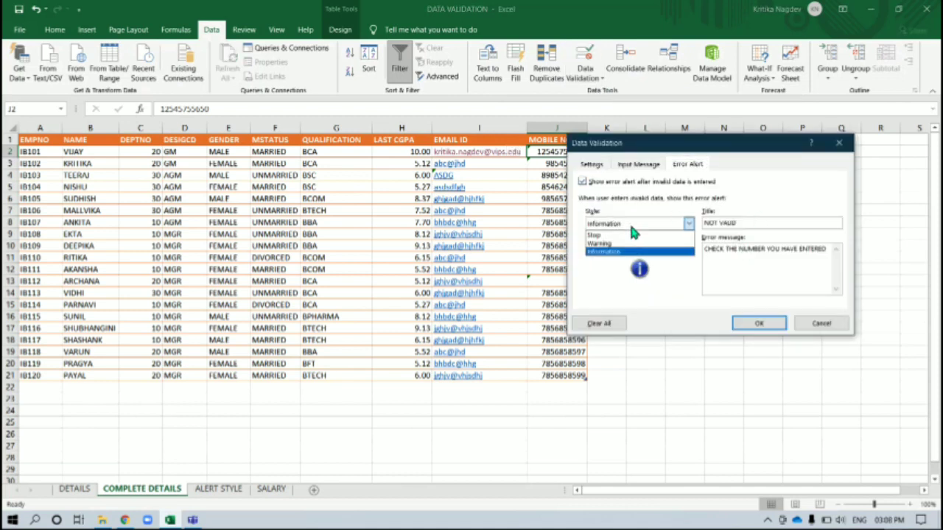
pyautogui.click(631, 253)
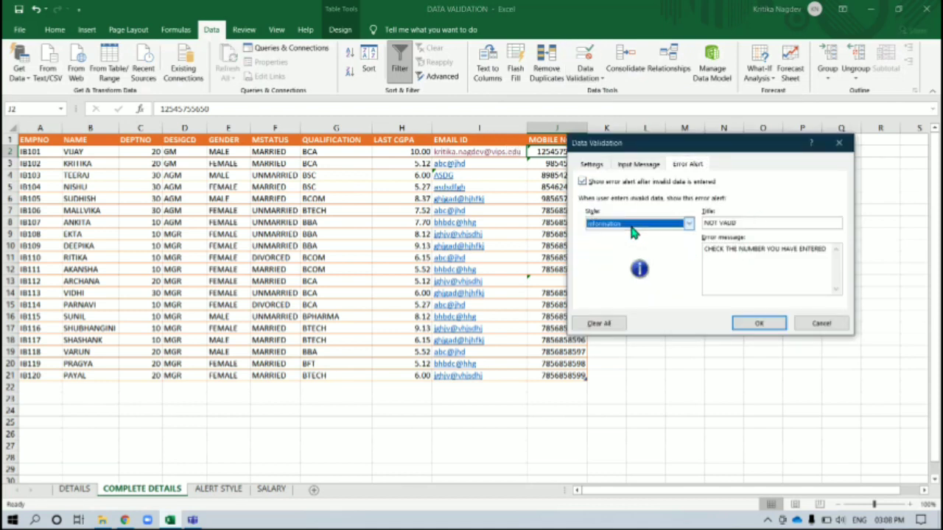
pyautogui.click(688, 225)
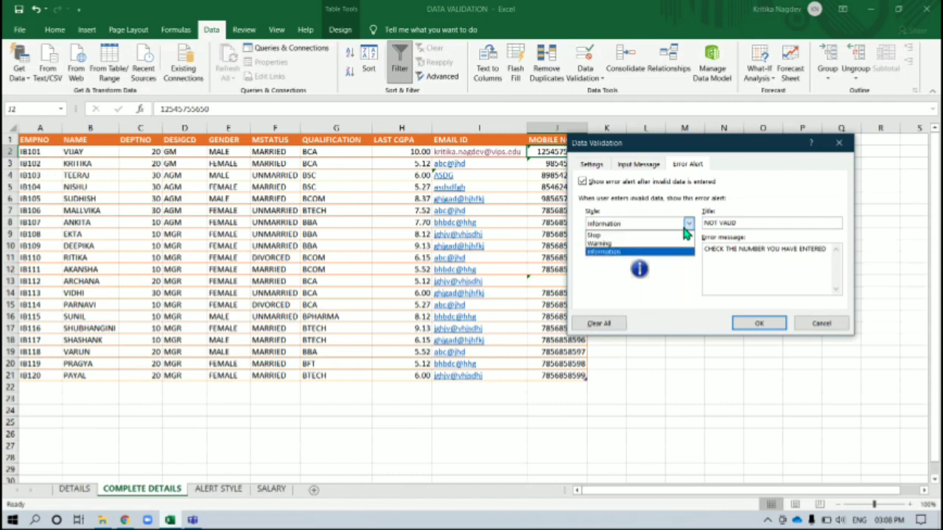
pyautogui.click(645, 236)
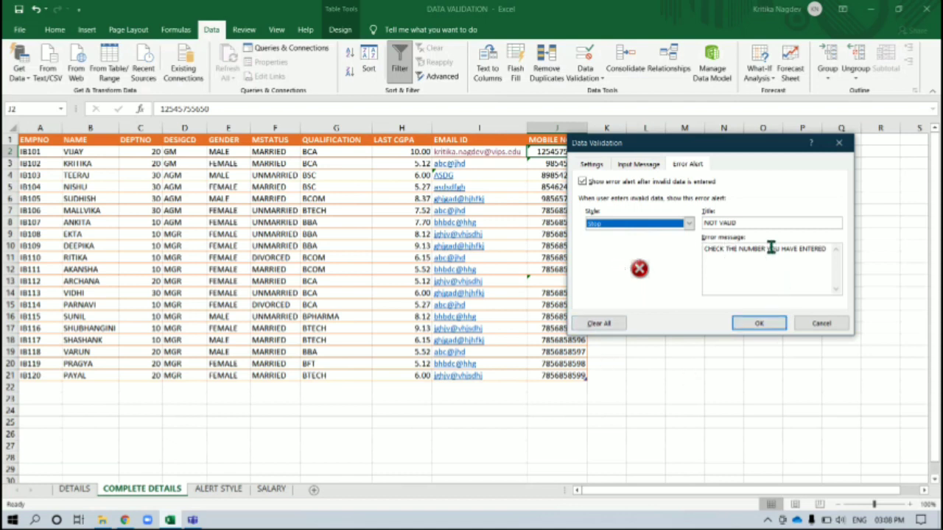
pyautogui.click(689, 223)
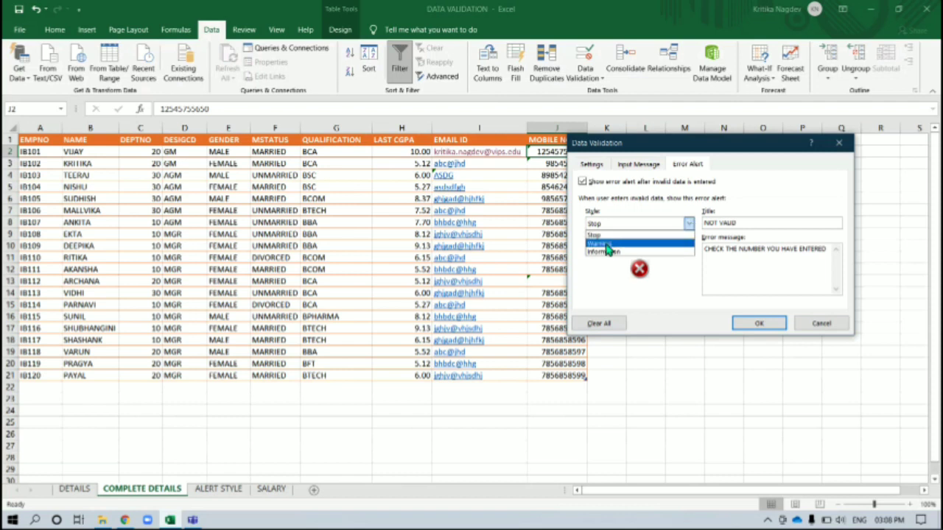
pyautogui.click(605, 252)
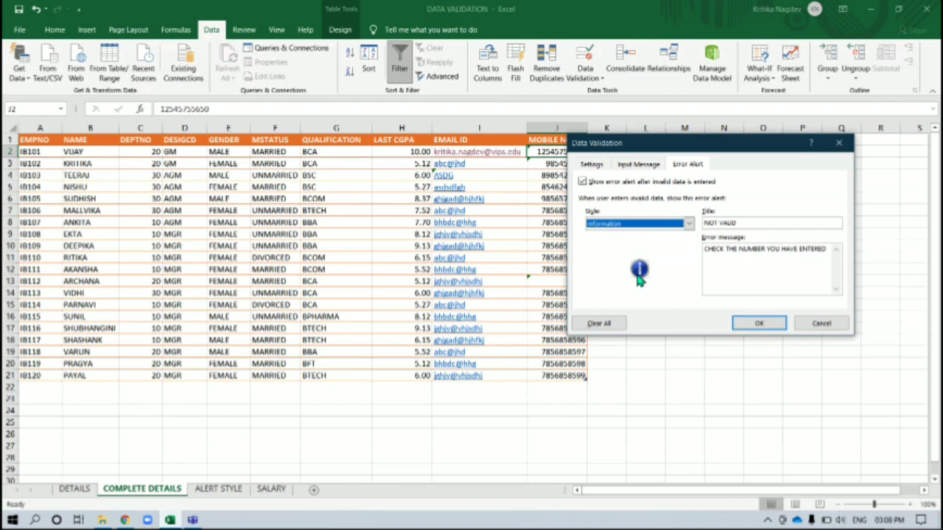
pyautogui.click(688, 224)
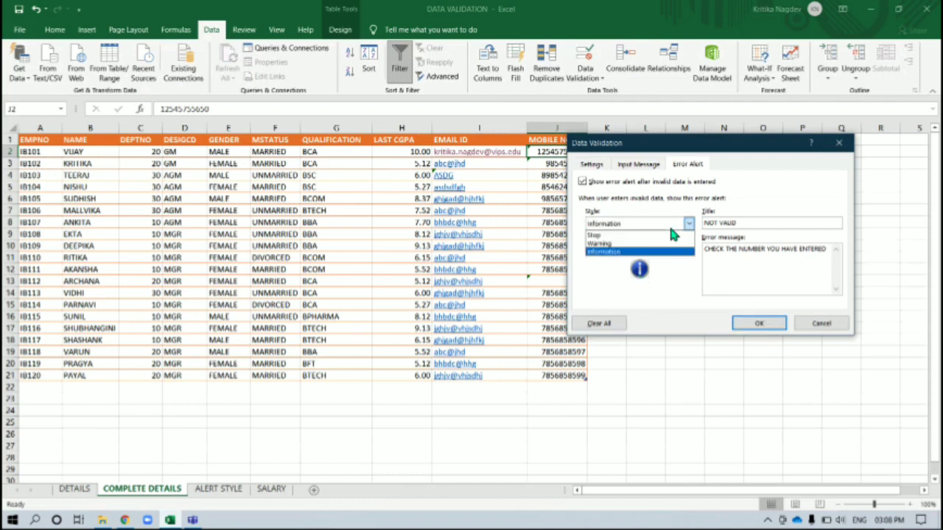
pyautogui.click(672, 236)
pyautogui.click(689, 225)
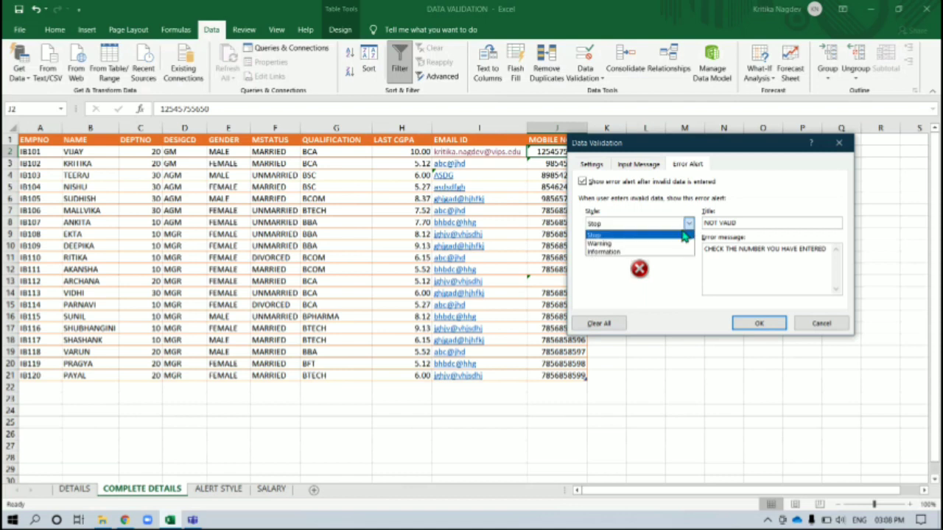
pyautogui.click(680, 237)
pyautogui.click(688, 224)
pyautogui.click(662, 244)
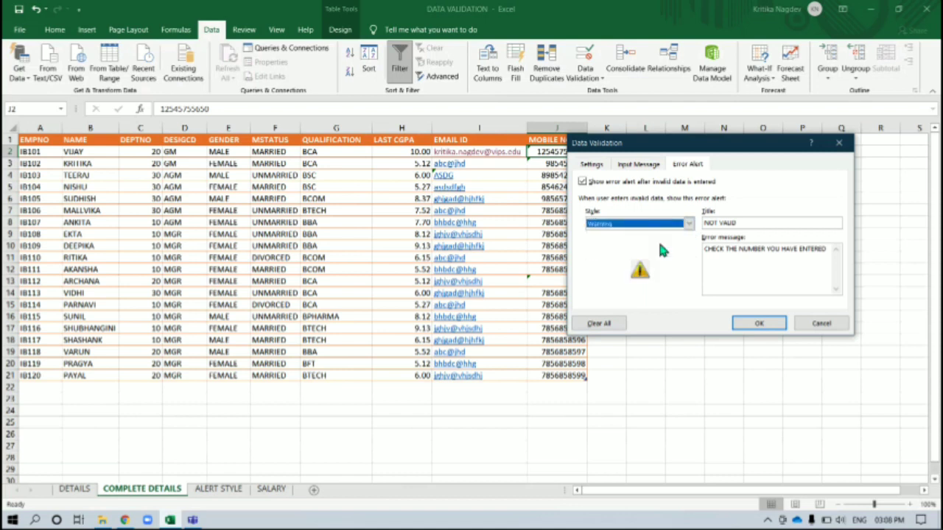
pyautogui.click(684, 237)
pyautogui.click(651, 246)
pyautogui.click(760, 324)
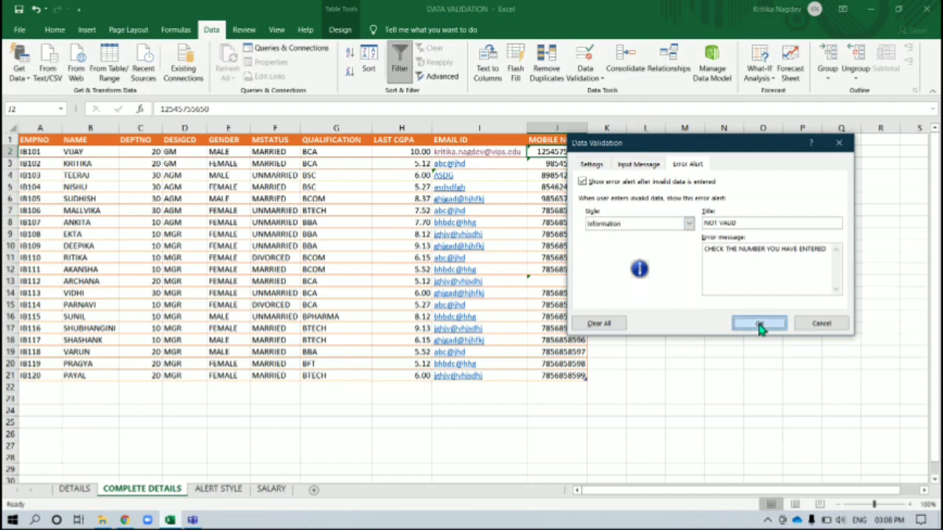
# Step: Re-commit J2's mobile number and accept the NOT VALID information alert to keep it
pyautogui.doubleClick(560, 151)
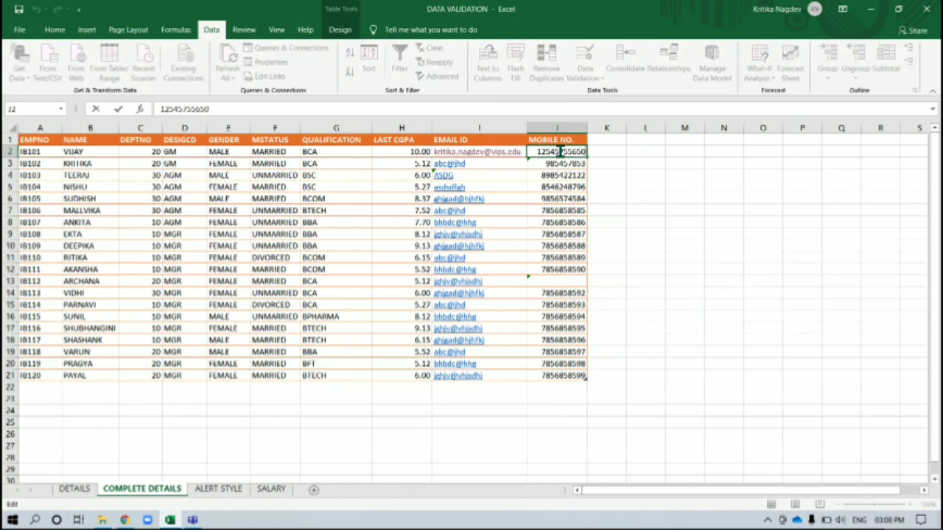
pyautogui.press('Return')
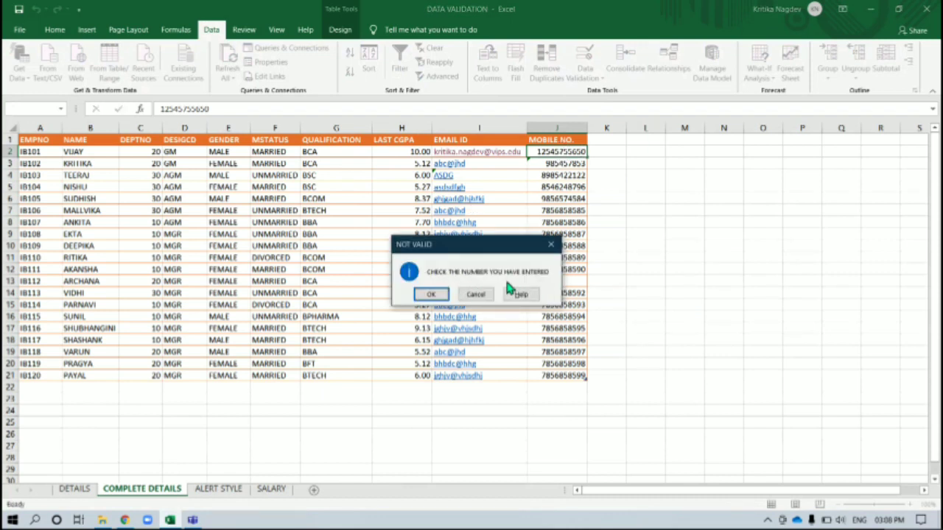
pyautogui.click(432, 295)
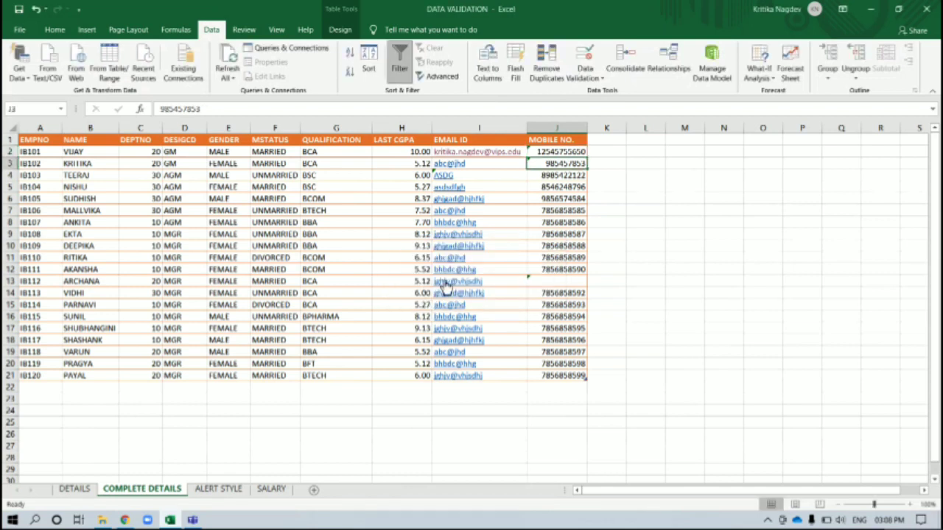
# Step: Select mobile cells J2, J6, J13 and J16 to check their values
pyautogui.click(558, 150)
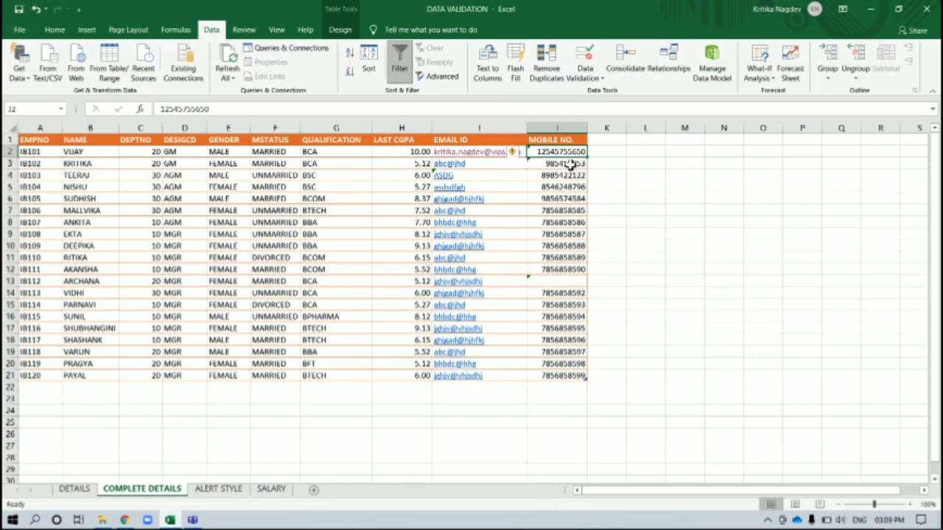
pyautogui.click(571, 198)
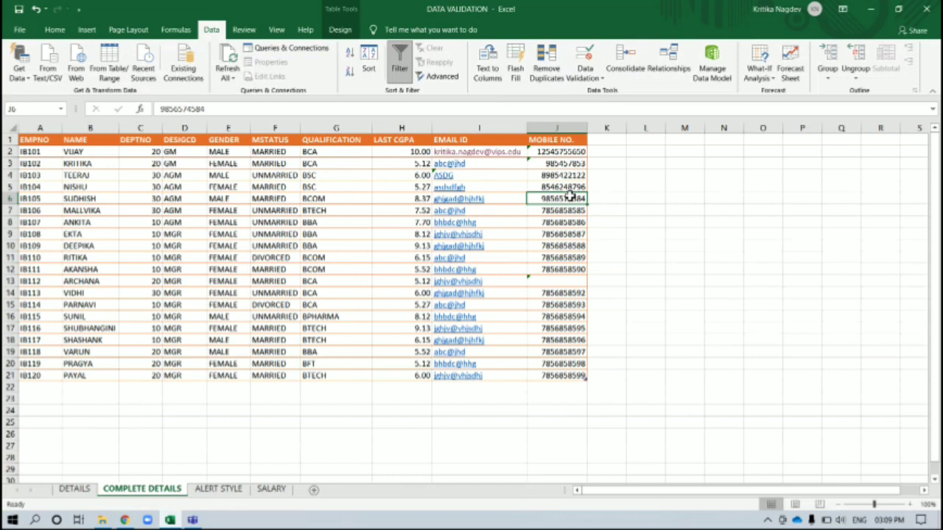
pyautogui.click(549, 282)
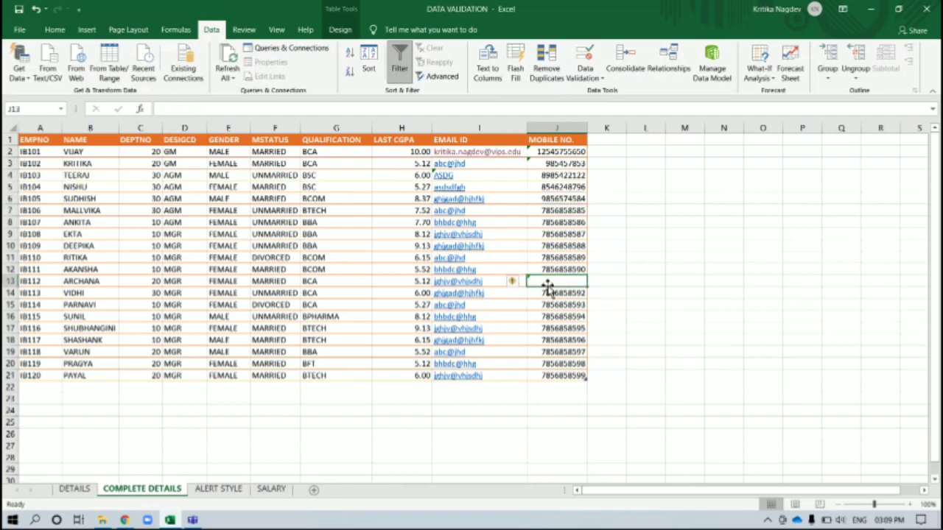
pyautogui.click(554, 317)
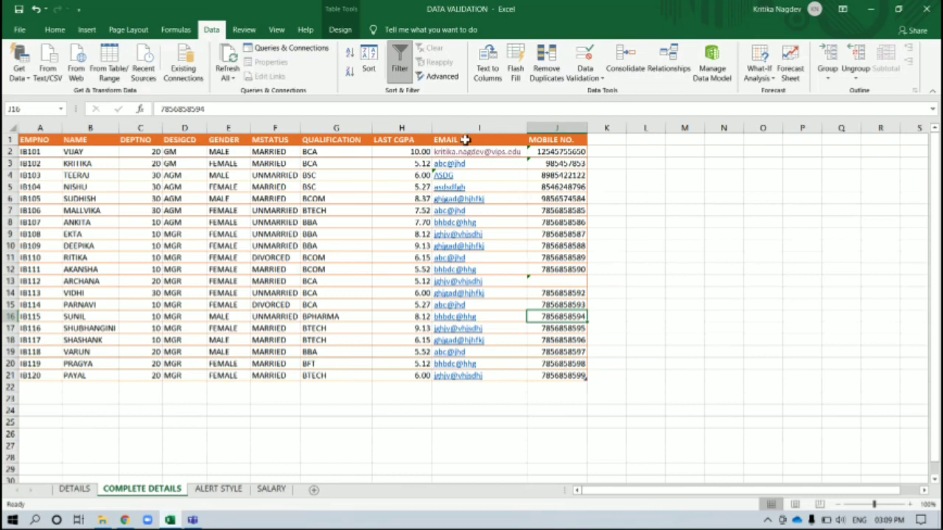
# Step: Select I2:J21 and circle the invalid email and mobile entries in red
pyautogui.moveTo(484, 135); pyautogui.dragTo(549, 272)
pyautogui.click(591, 81)
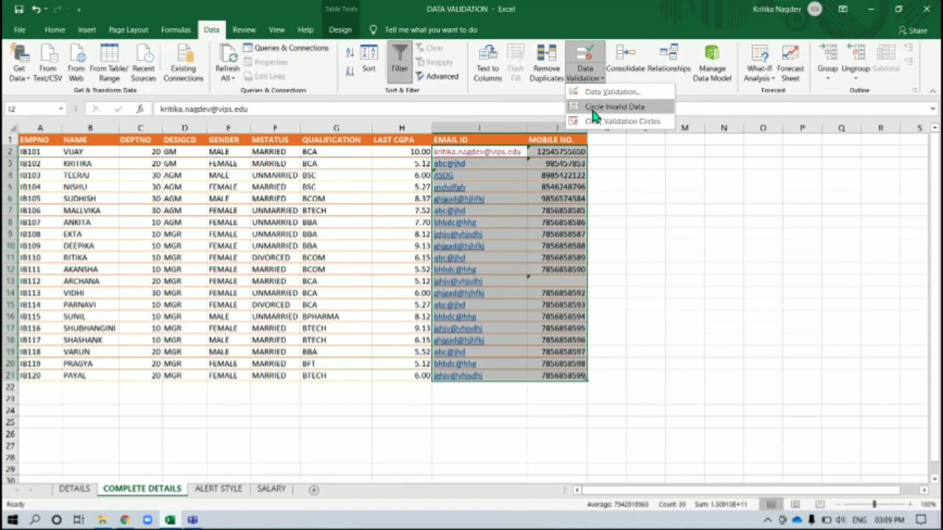
pyautogui.click(594, 111)
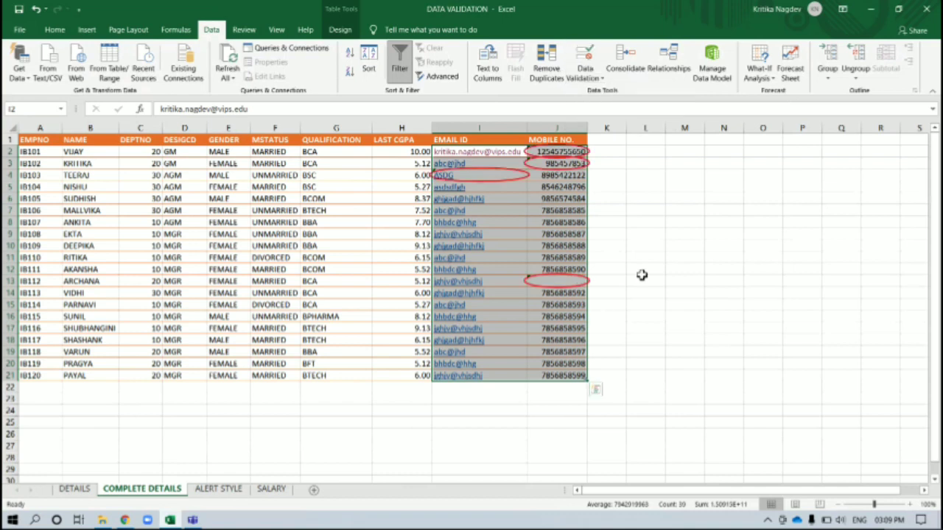
pyautogui.click(642, 275)
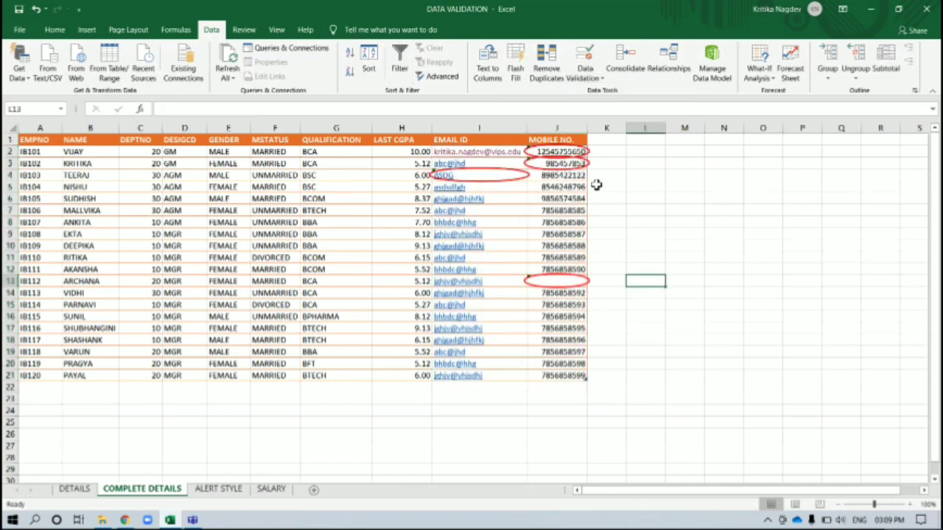
# Step: Clear the validation circles, then circle the invalid data again
pyautogui.click(589, 79)
pyautogui.click(602, 120)
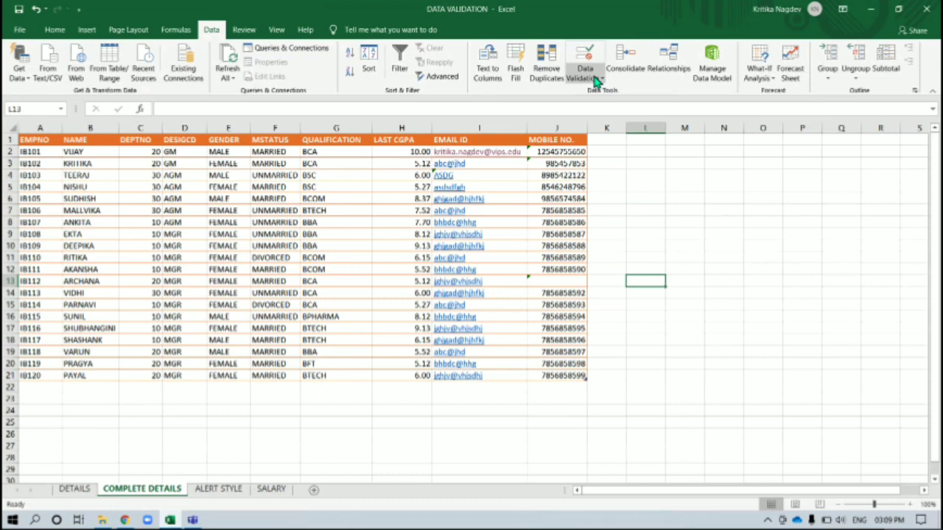
pyautogui.click(595, 79)
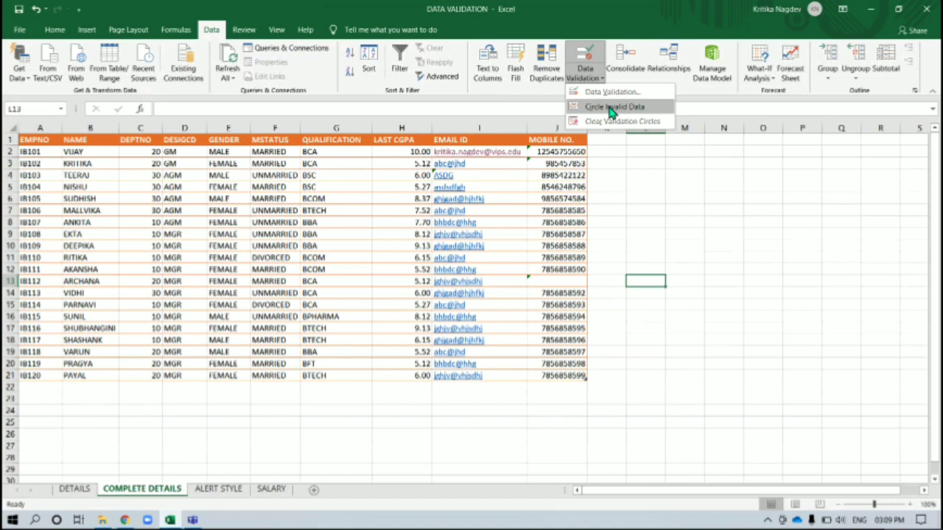
pyautogui.click(610, 109)
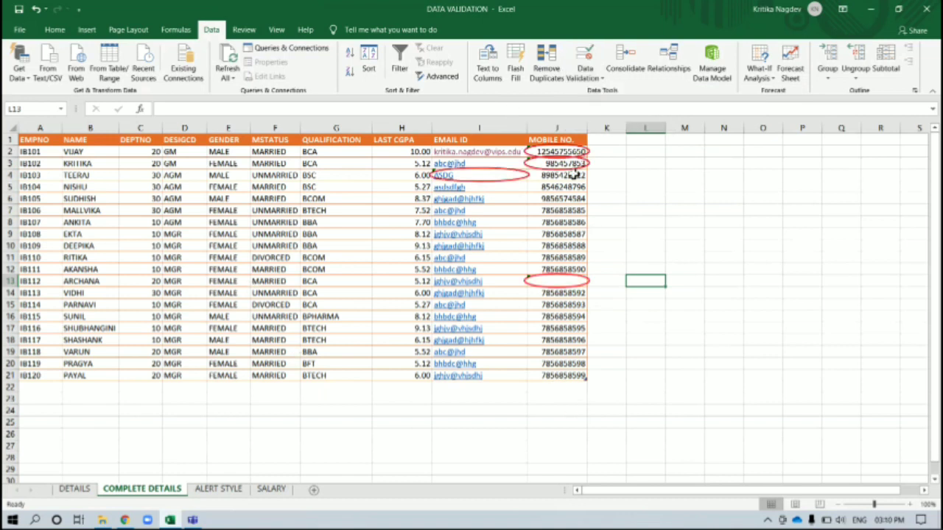